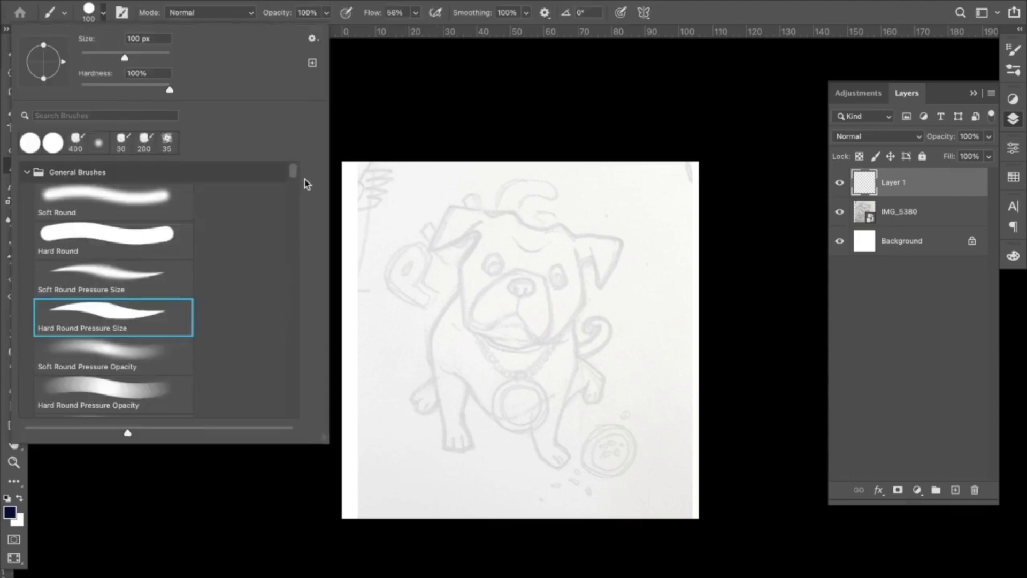
pyautogui.click(397, 237)
pyautogui.moveTo(387, 226); pyautogui.dragTo(445, 176)
pyautogui.press('super+z')
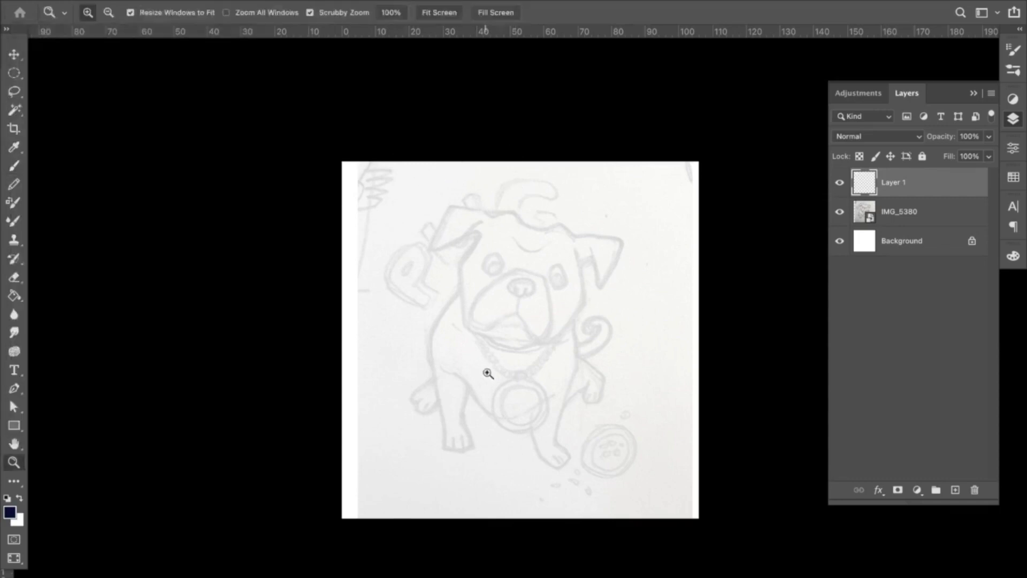
# Step: Trace the dog's body sides, belly line and both front legs over the sketch with the dark navy brush on Layer 1
pyautogui.keyDown('super'); pyautogui.click(513, 354); pyautogui.keyUp('super')
pyautogui.moveTo(536, 291); pyautogui.dragTo(500, 335)
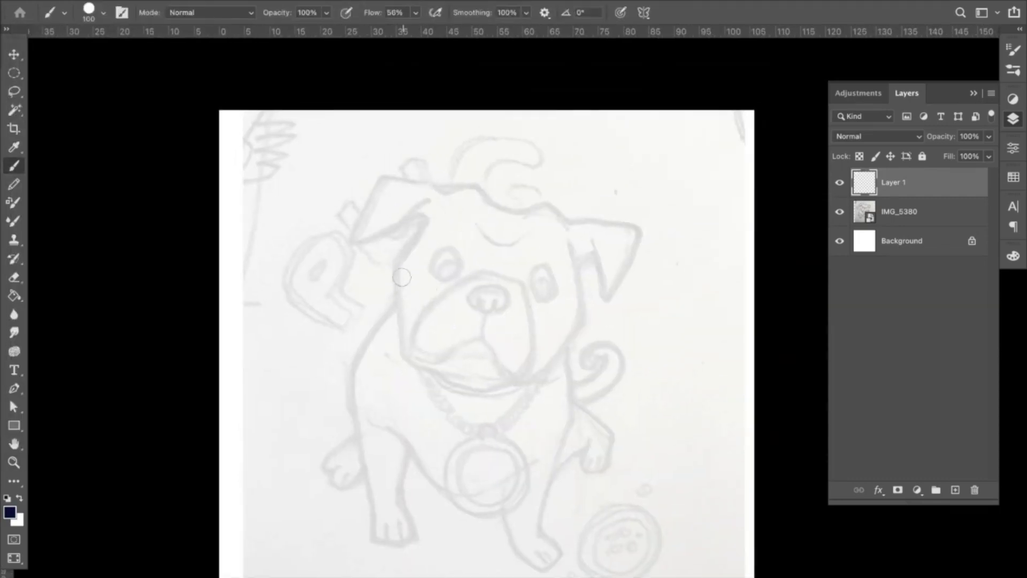
pyautogui.moveTo(396, 302)
pyautogui.mouseDown()
pyautogui.moveTo(349, 387)
pyautogui.moveTo(370, 547)
pyautogui.moveTo(405, 551)
pyautogui.moveTo(419, 532)
pyautogui.moveTo(402, 495)
pyautogui.moveTo(409, 439)
pyautogui.moveTo(373, 426)
pyautogui.moveTo(400, 435)
pyautogui.moveTo(439, 489)
pyautogui.moveTo(473, 494)
pyautogui.moveTo(530, 460)
pyautogui.mouseUp()
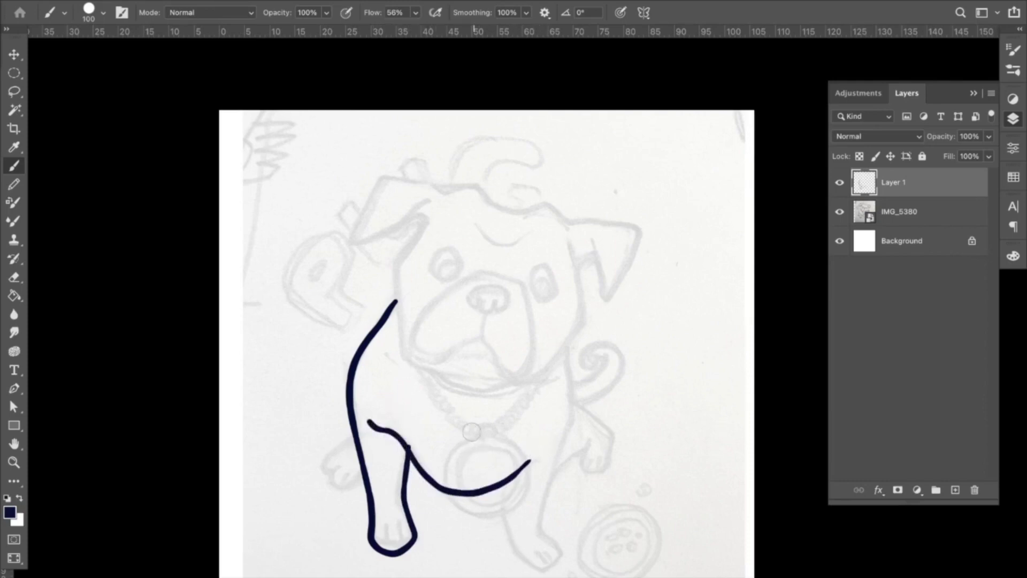
pyautogui.moveTo(567, 347)
pyautogui.mouseDown()
pyautogui.moveTo(573, 418)
pyautogui.moveTo(537, 523)
pyautogui.moveTo(559, 554)
pyautogui.moveTo(546, 568)
pyautogui.moveTo(518, 562)
pyautogui.moveTo(499, 476)
pyautogui.mouseUp()
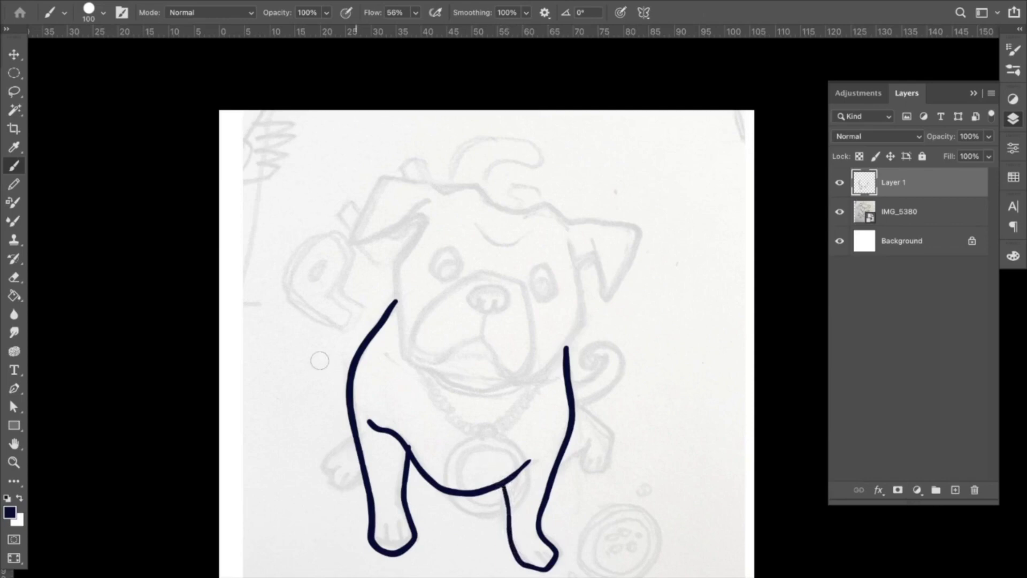
# Step: Trace both hind legs and the curly tail over the sketch in dark navy
pyautogui.moveTo(351, 433)
pyautogui.mouseDown()
pyautogui.moveTo(321, 471)
pyautogui.moveTo(331, 490)
pyautogui.moveTo(349, 489)
pyautogui.moveTo(362, 470)
pyautogui.mouseUp()
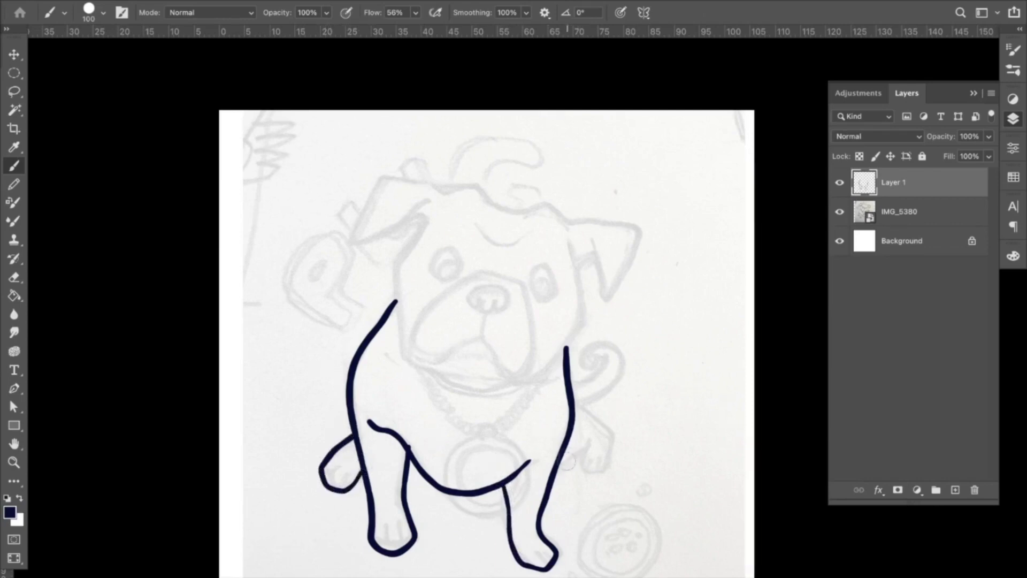
pyautogui.moveTo(556, 470); pyautogui.dragTo(593, 436)
pyautogui.moveTo(574, 397)
pyautogui.mouseDown()
pyautogui.moveTo(618, 442)
pyautogui.moveTo(602, 477)
pyautogui.moveTo(575, 457)
pyautogui.mouseUp()
pyautogui.press('super+z')
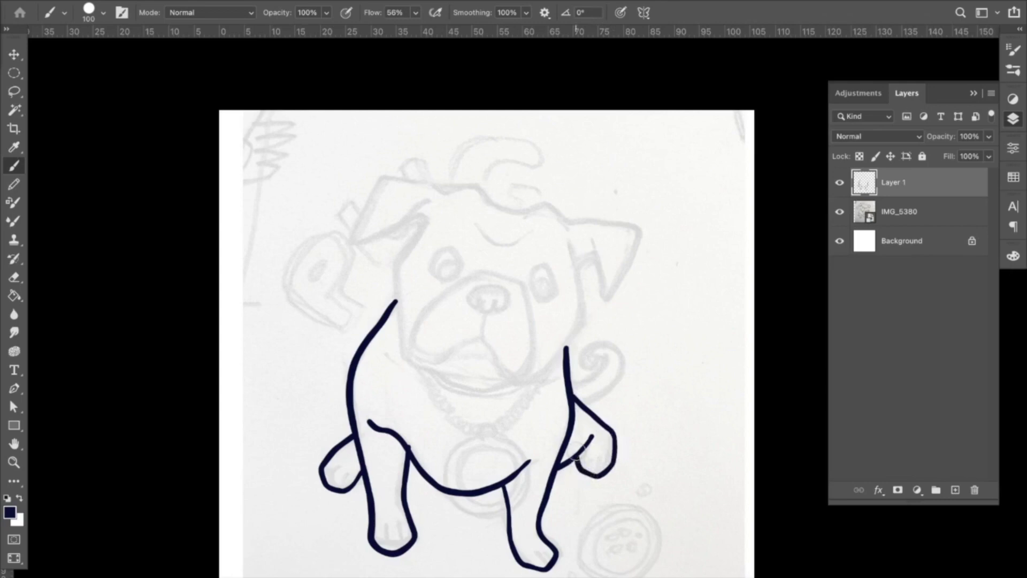
pyautogui.moveTo(570, 382)
pyautogui.mouseDown()
pyautogui.moveTo(603, 368)
pyautogui.moveTo(598, 353)
pyautogui.moveTo(585, 365)
pyautogui.moveTo(594, 346)
pyautogui.moveTo(619, 352)
pyautogui.moveTo(617, 380)
pyautogui.moveTo(573, 402)
pyautogui.mouseUp()
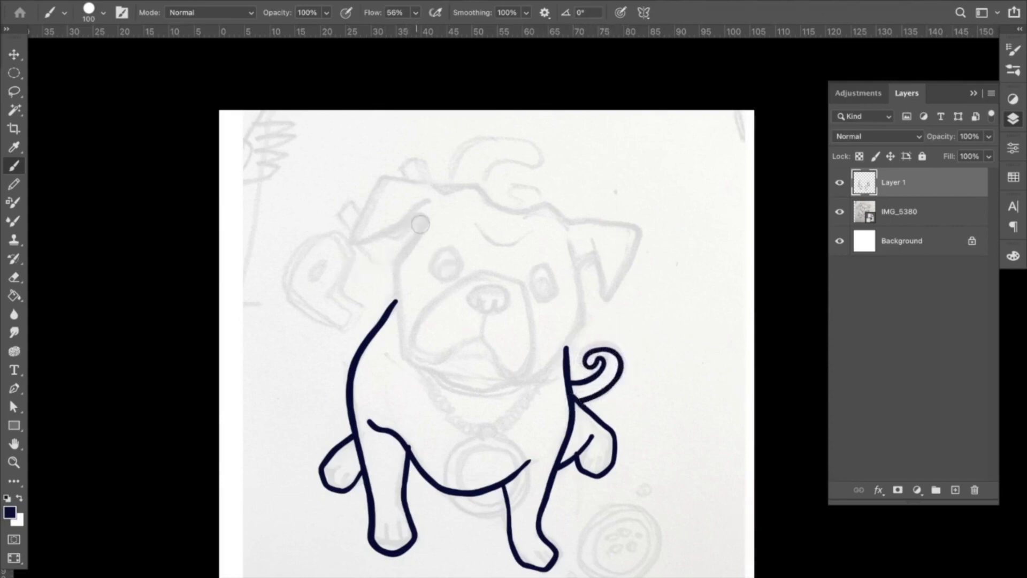
# Step: Trace the outline of the dog's head and both folded ears
pyautogui.moveTo(423, 203)
pyautogui.mouseDown()
pyautogui.moveTo(342, 248)
pyautogui.moveTo(385, 175)
pyautogui.moveTo(469, 186)
pyautogui.moveTo(513, 213)
pyautogui.moveTo(574, 221)
pyautogui.mouseUp()
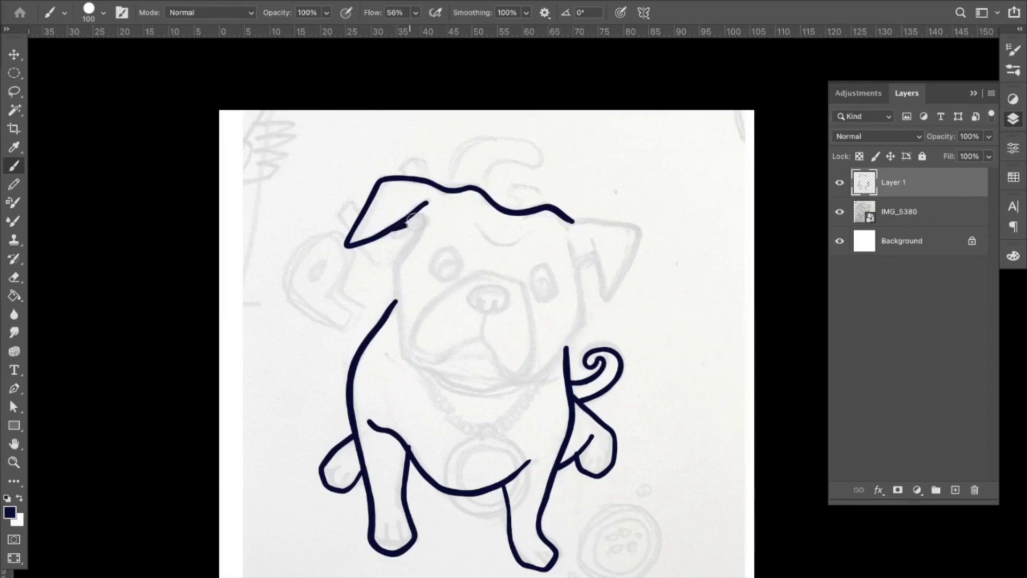
pyautogui.moveTo(415, 221)
pyautogui.mouseDown()
pyautogui.moveTo(391, 272)
pyautogui.moveTo(404, 354)
pyautogui.moveTo(456, 384)
pyautogui.moveTo(520, 379)
pyautogui.moveTo(570, 338)
pyautogui.moveTo(584, 307)
pyautogui.moveTo(565, 235)
pyautogui.mouseUp()
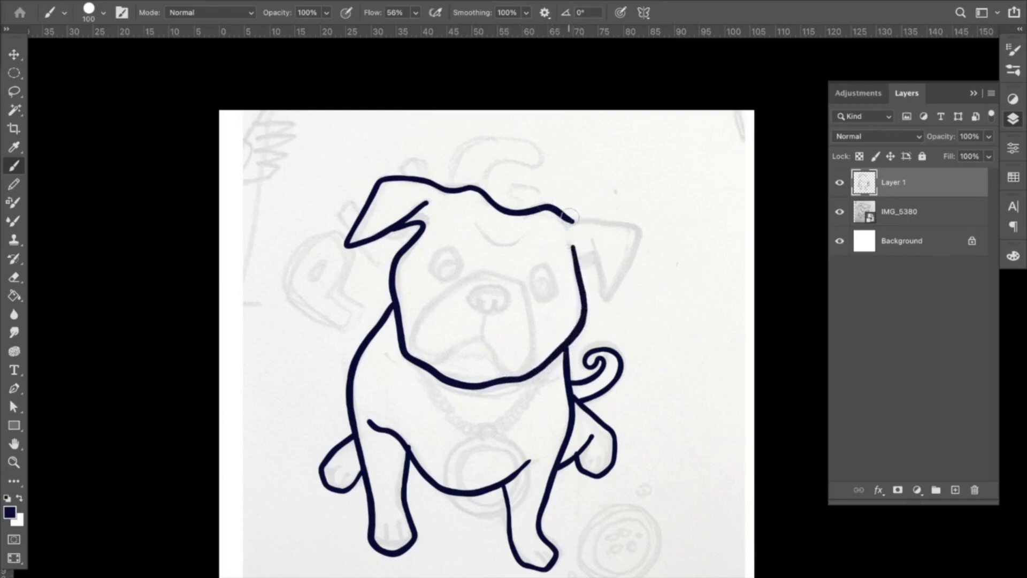
pyautogui.moveTo(580, 221)
pyautogui.mouseDown()
pyautogui.moveTo(639, 228)
pyautogui.moveTo(639, 250)
pyautogui.moveTo(602, 306)
pyautogui.moveTo(588, 244)
pyautogui.mouseUp()
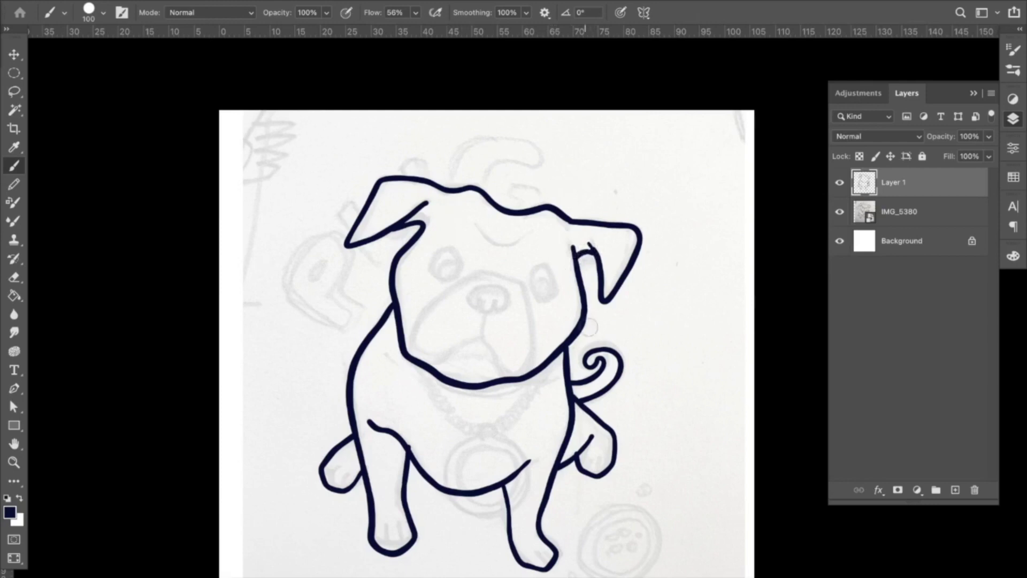
# Step: Outline both eyes and fill in their dark pupils
pyautogui.moveTo(459, 268)
pyautogui.mouseDown()
pyautogui.moveTo(441, 251)
pyautogui.moveTo(430, 273)
pyautogui.moveTo(436, 286)
pyautogui.moveTo(460, 263)
pyautogui.mouseUp()
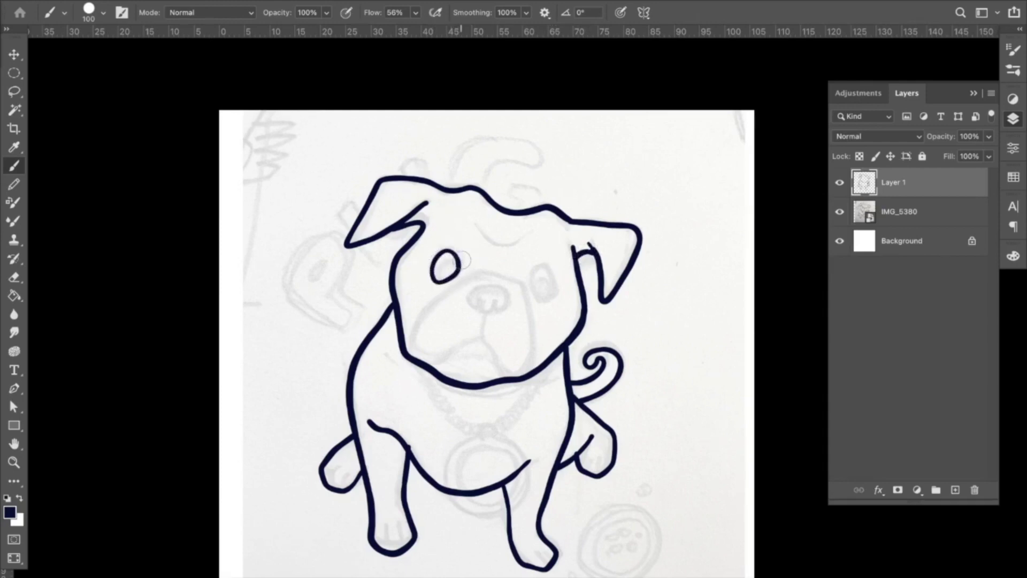
pyautogui.click(548, 269)
pyautogui.moveTo(548, 269)
pyautogui.mouseDown()
pyautogui.moveTo(531, 283)
pyautogui.moveTo(542, 301)
pyautogui.moveTo(558, 284)
pyautogui.moveTo(542, 265)
pyautogui.mouseUp()
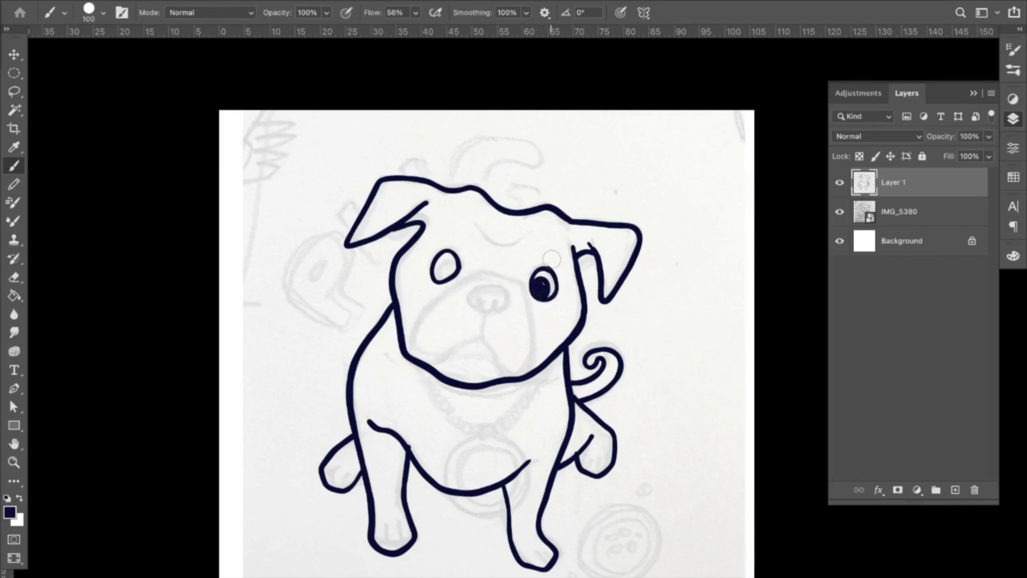
pyautogui.moveTo(453, 265); pyautogui.dragTo(444, 273)
# Step: Set brush smoothing to 5% and draw the dog's muzzle, filled nose, mouth lines and forehead wrinkle
pyautogui.moveTo(527, 12)
pyautogui.mouseDown()
pyautogui.moveTo(517, 29)
pyautogui.moveTo(465, 30)
pyautogui.mouseUp()
pyautogui.moveTo(414, 357)
pyautogui.mouseDown()
pyautogui.moveTo(416, 327)
pyautogui.moveTo(469, 276)
pyautogui.moveTo(501, 276)
pyautogui.moveTo(524, 304)
pyautogui.moveTo(526, 376)
pyautogui.mouseUp()
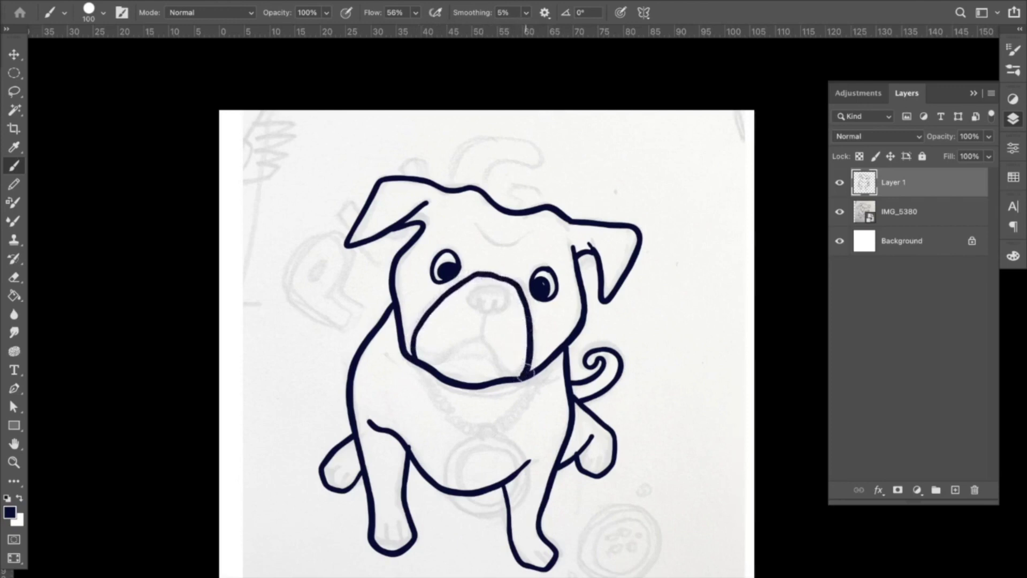
pyautogui.moveTo(498, 311)
pyautogui.mouseDown()
pyautogui.moveTo(507, 294)
pyautogui.moveTo(484, 284)
pyautogui.moveTo(471, 304)
pyautogui.moveTo(490, 314)
pyautogui.moveTo(496, 294)
pyautogui.mouseUp()
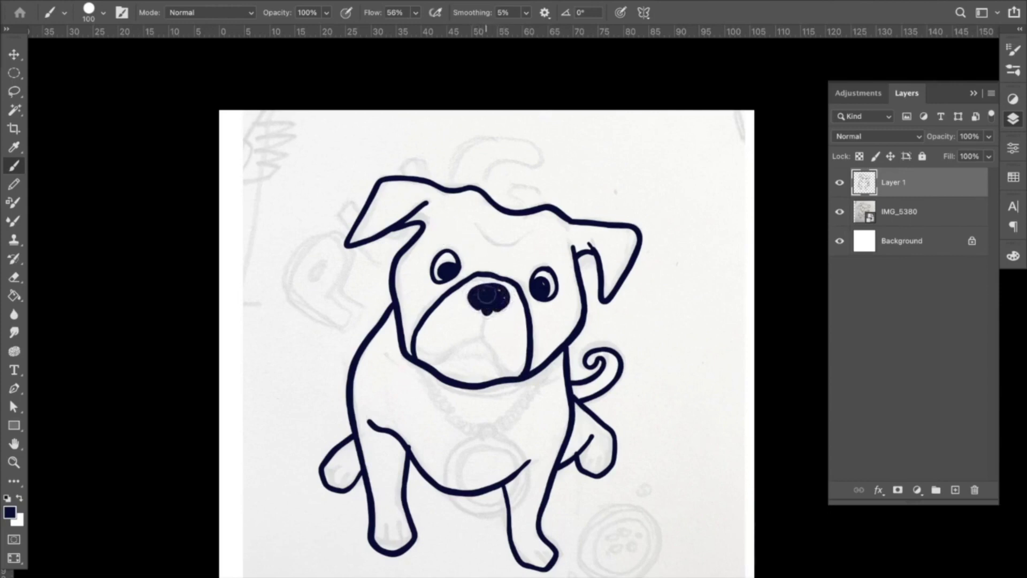
pyautogui.moveTo(487, 315)
pyautogui.mouseDown()
pyautogui.moveTo(481, 337)
pyautogui.moveTo(504, 381)
pyautogui.mouseUp()
pyautogui.moveTo(473, 336); pyautogui.dragTo(432, 369)
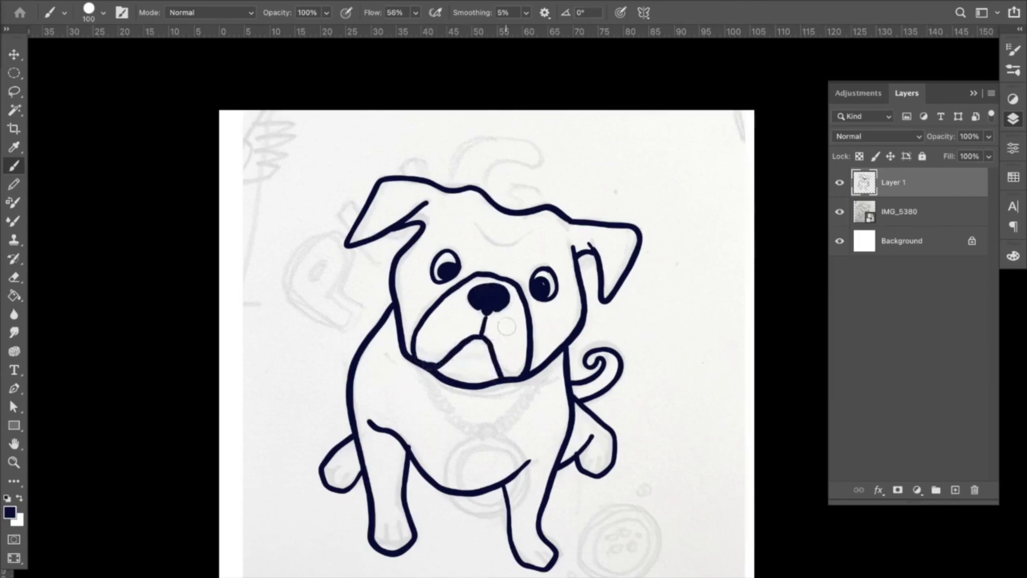
pyautogui.moveTo(472, 217)
pyautogui.mouseDown()
pyautogui.moveTo(511, 236)
pyautogui.moveTo(546, 230)
pyautogui.mouseUp()
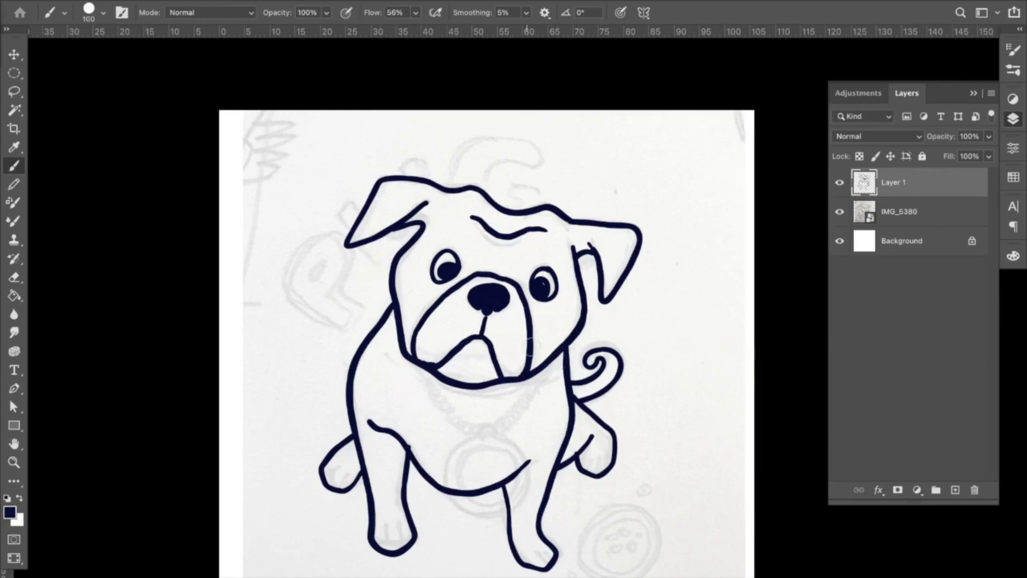
pyautogui.moveTo(430, 368)
pyautogui.mouseDown()
pyautogui.moveTo(432, 406)
pyautogui.moveTo(442, 397)
pyautogui.moveTo(456, 407)
pyautogui.moveTo(441, 415)
pyautogui.moveTo(445, 404)
pyautogui.moveTo(470, 429)
pyautogui.mouseUp()
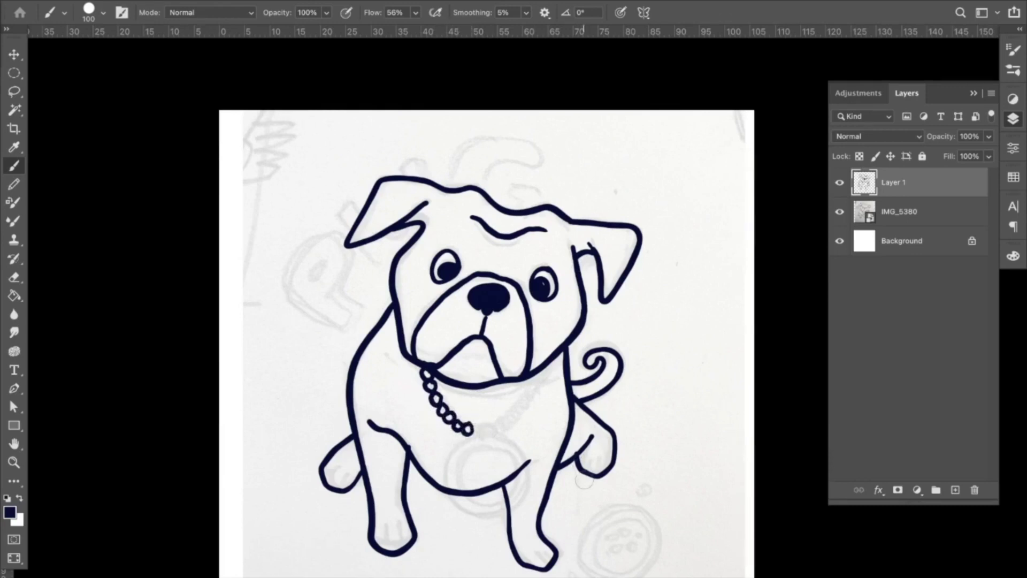
pyautogui.hotkey('ctrl', 'z')
pyautogui.hotkey('ctrl', 'z')
pyautogui.hotkey('ctrl', 'z')
pyautogui.hotkey('ctrl', 'z')
pyautogui.hotkey('ctrl', 'z')
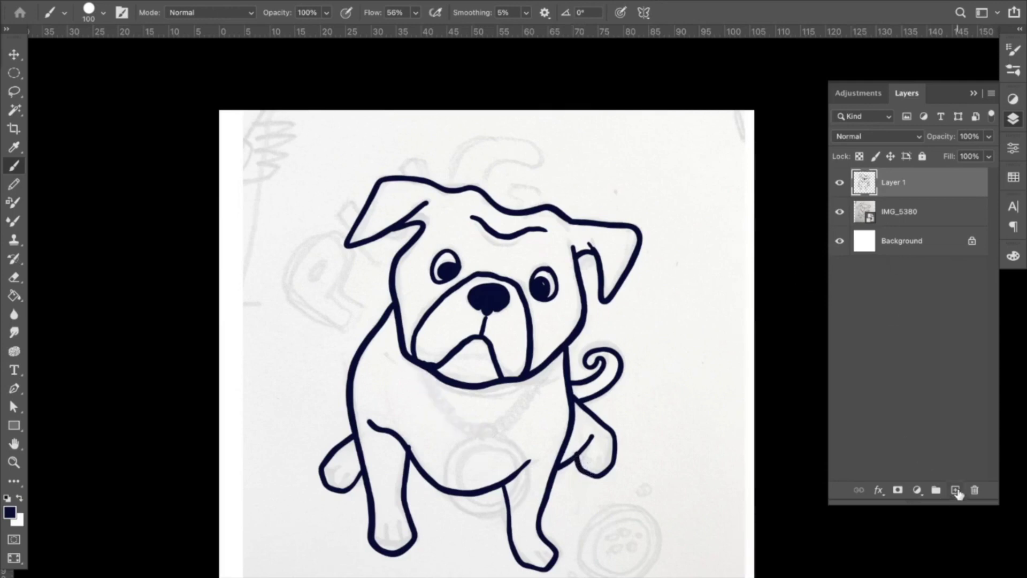
# Step: Add a new layer and draw the beaded necklace with its round medallion on the dog's chest
pyautogui.click(956, 491)
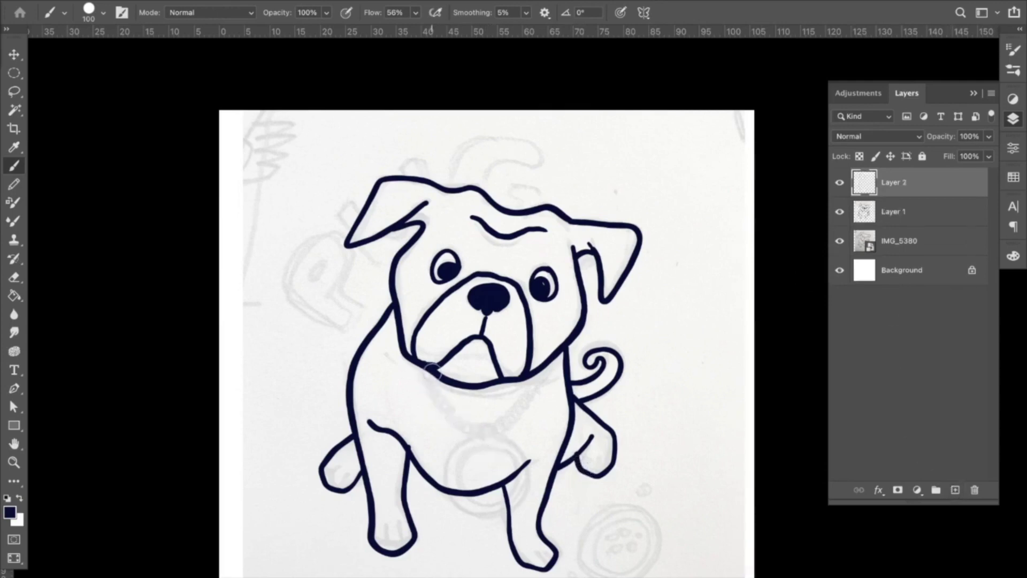
pyautogui.moveTo(432, 370)
pyautogui.mouseDown()
pyautogui.moveTo(427, 381)
pyautogui.moveTo(452, 417)
pyautogui.mouseUp()
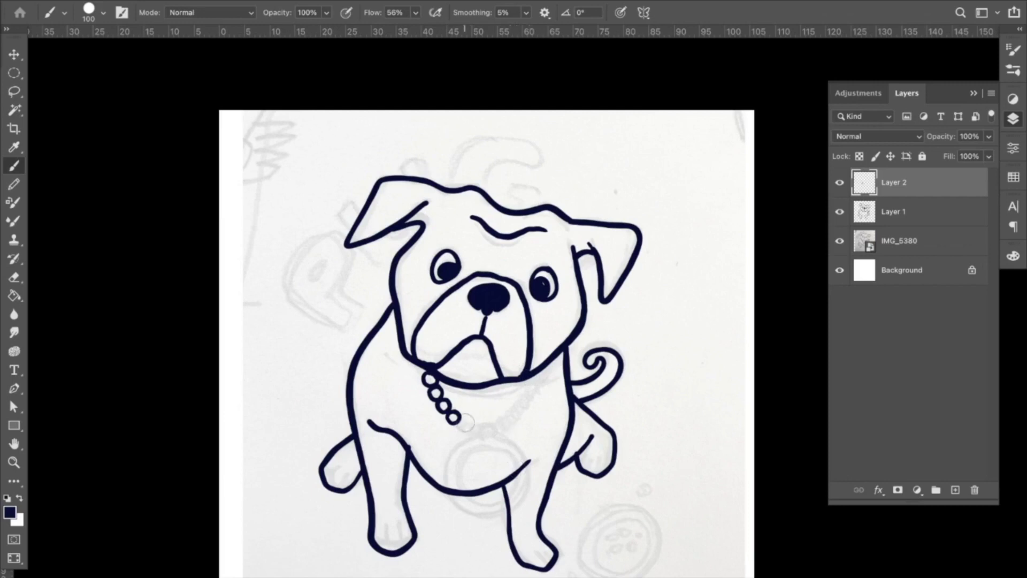
pyautogui.moveTo(477, 423)
pyautogui.mouseDown()
pyautogui.moveTo(511, 422)
pyautogui.moveTo(513, 407)
pyautogui.moveTo(516, 421)
pyautogui.moveTo(534, 370)
pyautogui.mouseUp()
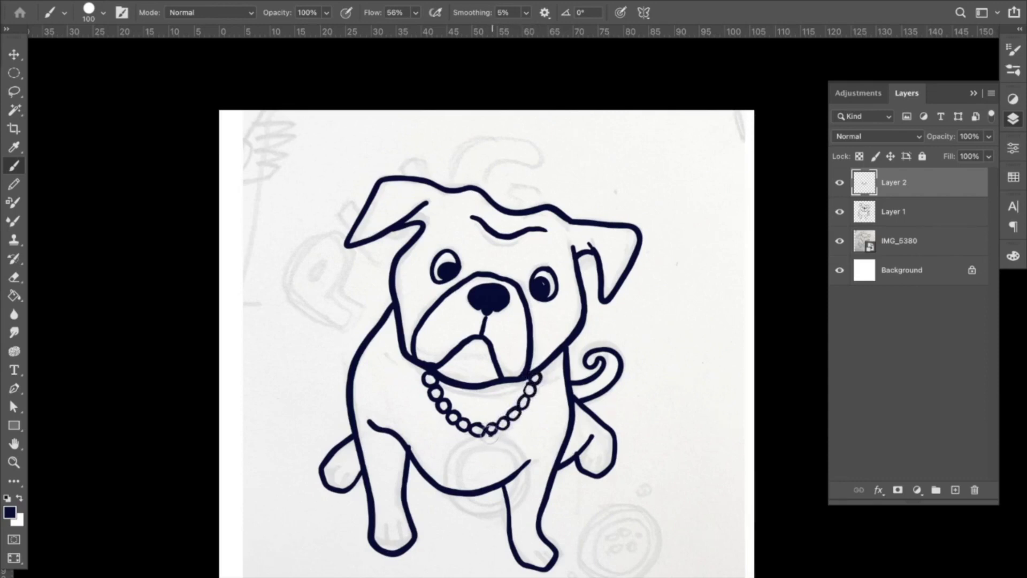
pyautogui.moveTo(473, 435)
pyautogui.mouseDown()
pyautogui.moveTo(447, 461)
pyautogui.moveTo(448, 488)
pyautogui.moveTo(489, 516)
pyautogui.moveTo(529, 489)
pyautogui.moveTo(514, 440)
pyautogui.moveTo(488, 437)
pyautogui.moveTo(470, 452)
pyautogui.mouseUp()
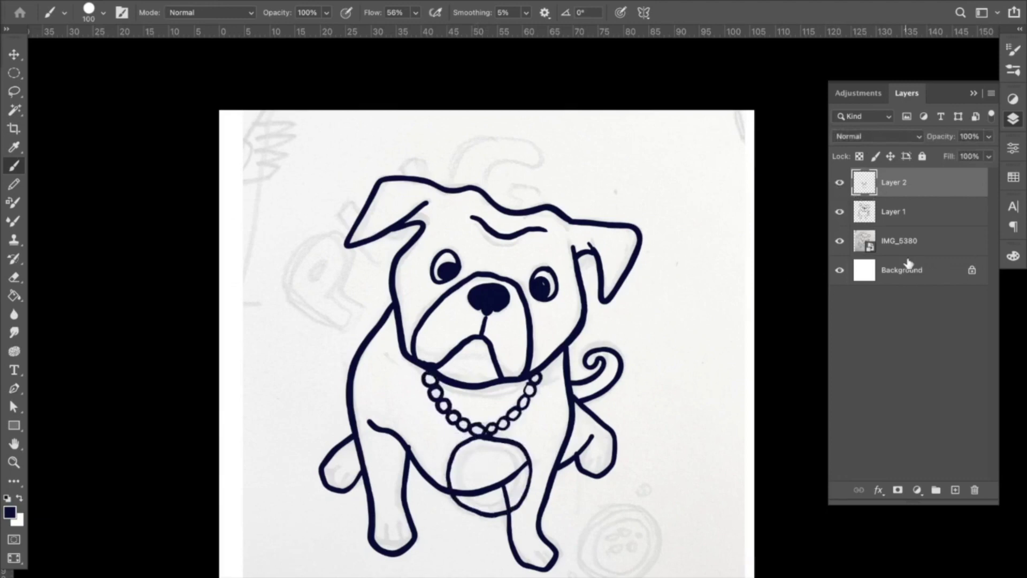
# Step: Hide the IMG_5380 sketch layer and deselect all layers
pyautogui.click(840, 241)
pyautogui.press('z')
pyautogui.keyDown('alt'); pyautogui.click(543, 381); pyautogui.keyUp('alt')
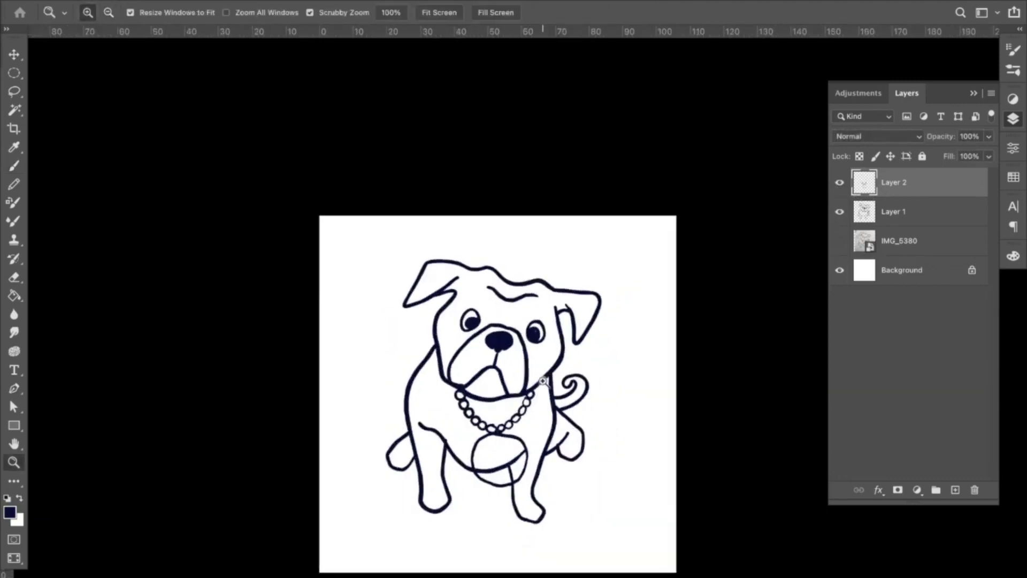
pyautogui.click(543, 381)
pyautogui.press('v')
pyautogui.click(666, 382)
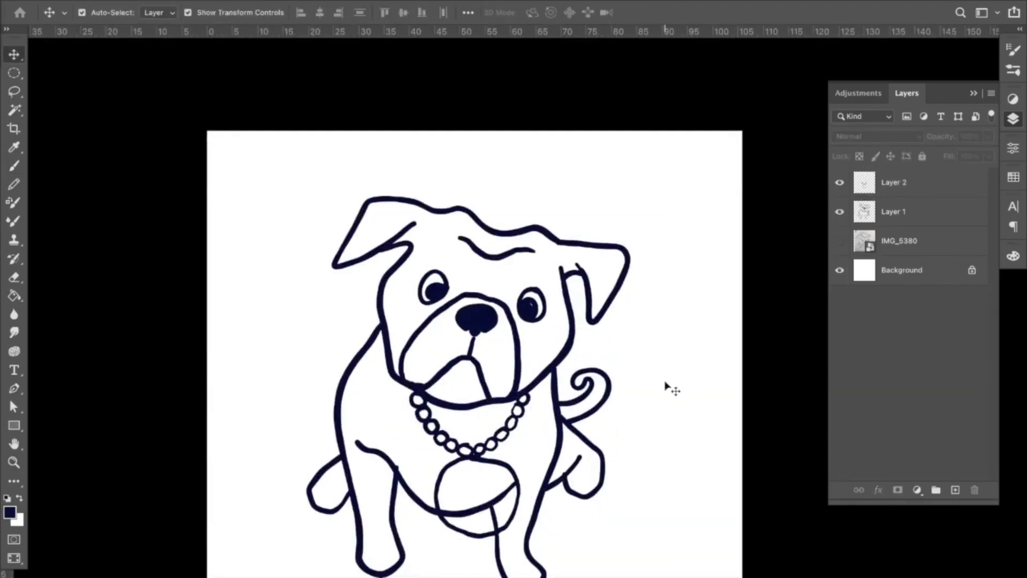
# Step: On Layer 1, erase the stray stroke at the right ear's inner fold with a 20 px eraser and smooth the curve
pyautogui.press('z')
pyautogui.click(562, 288)
pyautogui.click(566, 286)
pyautogui.click(567, 287)
pyautogui.press('e')
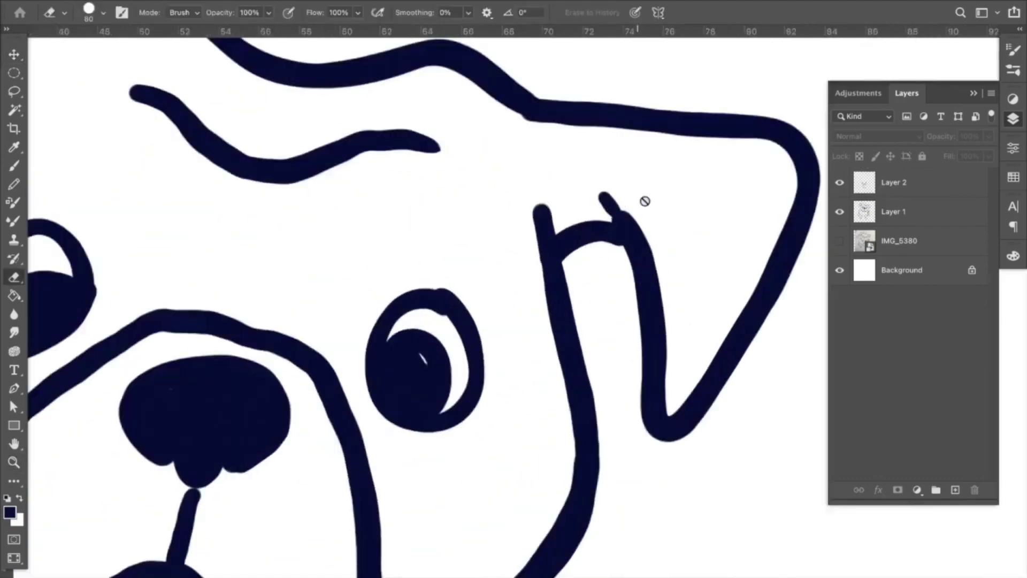
pyautogui.click(880, 219)
pyautogui.press('[')
pyautogui.press('[')
pyautogui.press('[')
pyautogui.press('[')
pyautogui.press('[')
pyautogui.press('[')
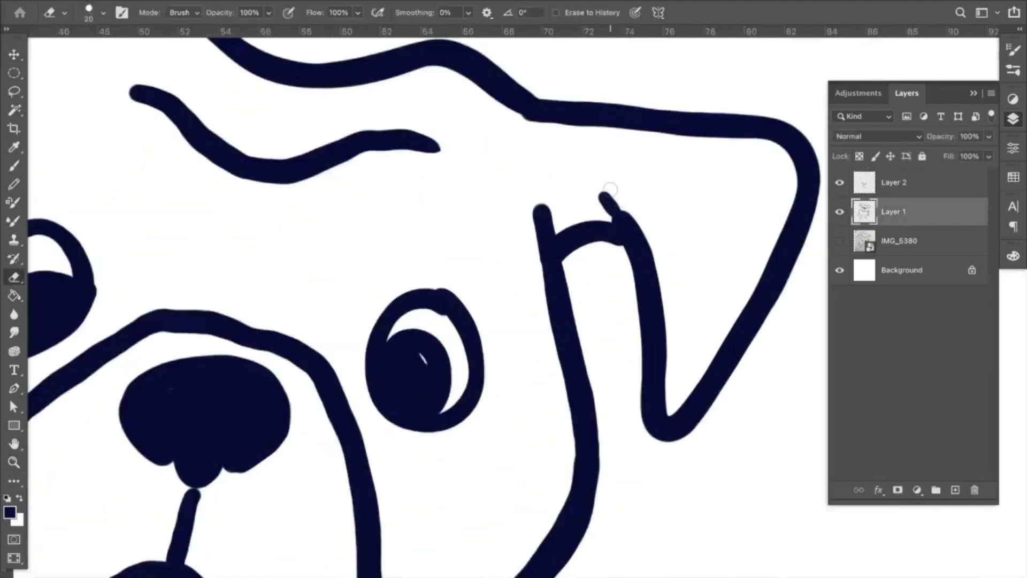
pyautogui.moveTo(610, 190)
pyautogui.mouseDown()
pyautogui.moveTo(638, 225)
pyautogui.moveTo(618, 239)
pyautogui.moveTo(639, 226)
pyautogui.moveTo(618, 245)
pyautogui.moveTo(626, 239)
pyautogui.moveTo(606, 230)
pyautogui.moveTo(640, 257)
pyautogui.moveTo(616, 261)
pyautogui.mouseUp()
pyautogui.press('b')
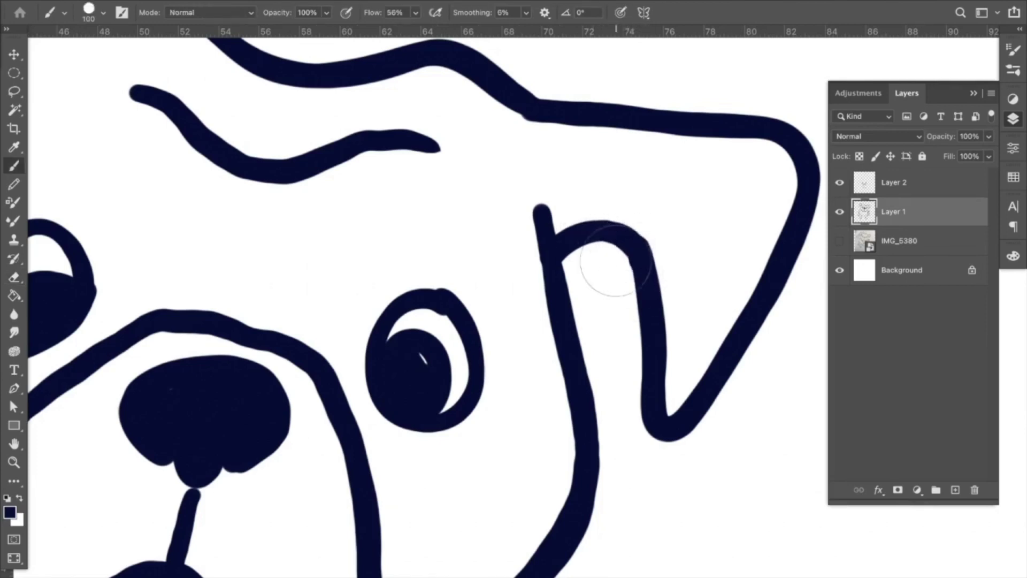
# Step: Tidy the right eye's outline and fill the white gap in its pupil with a 10 px brush
pyautogui.press('e')
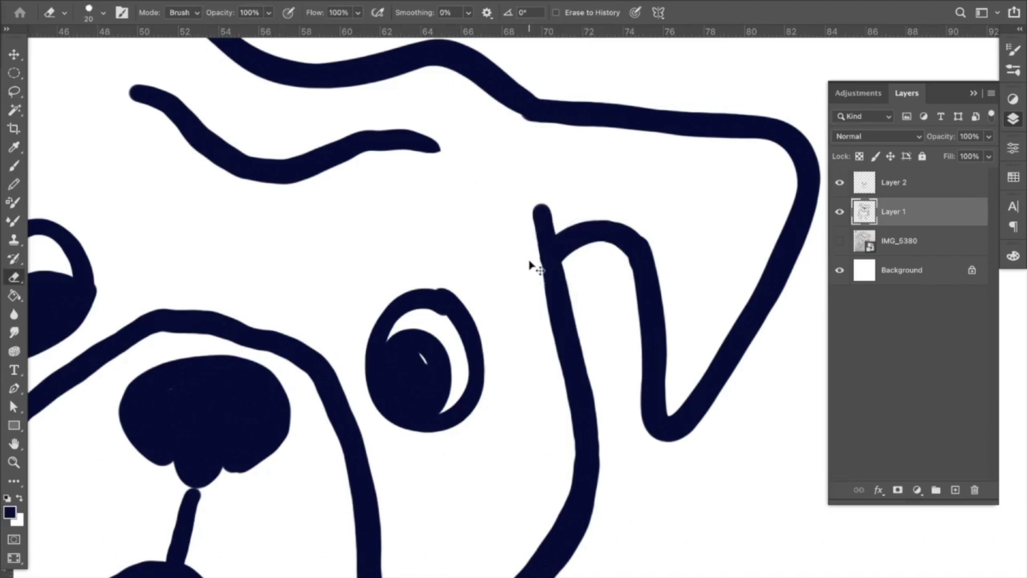
pyautogui.moveTo(471, 331); pyautogui.dragTo(523, 249)
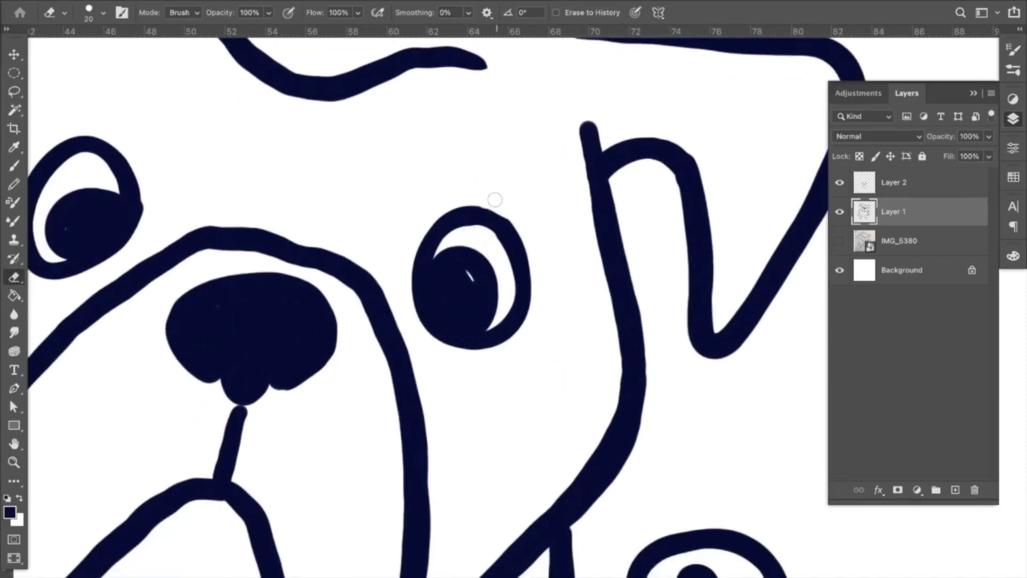
pyautogui.press('b')
pyautogui.click(526, 12)
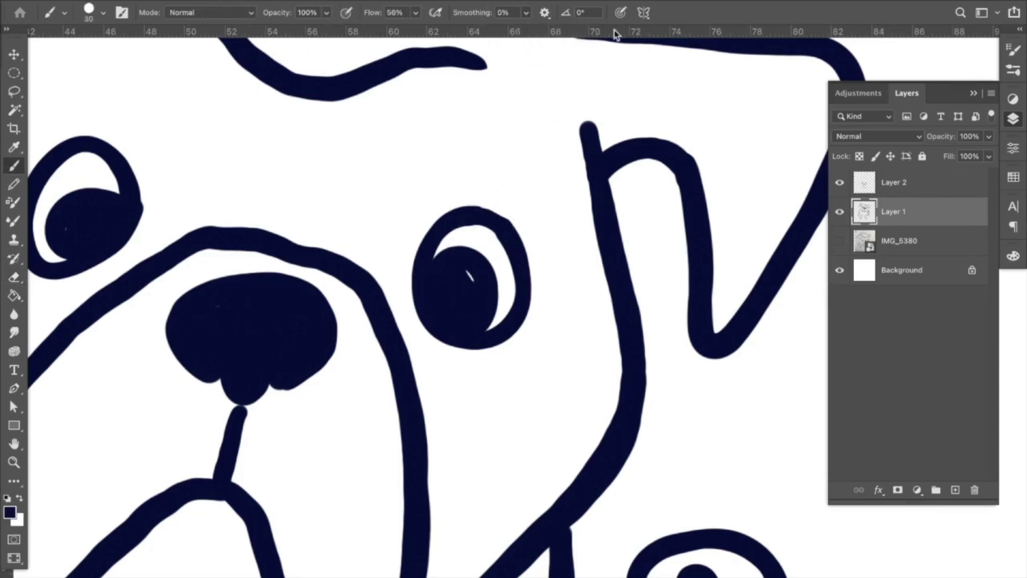
pyautogui.press('[')
pyautogui.press('[')
pyautogui.press('[')
pyautogui.press('[')
pyautogui.press('[')
pyautogui.press('[')
pyautogui.press('[')
pyautogui.press('[')
pyautogui.hscroll(-5, 284, 175)
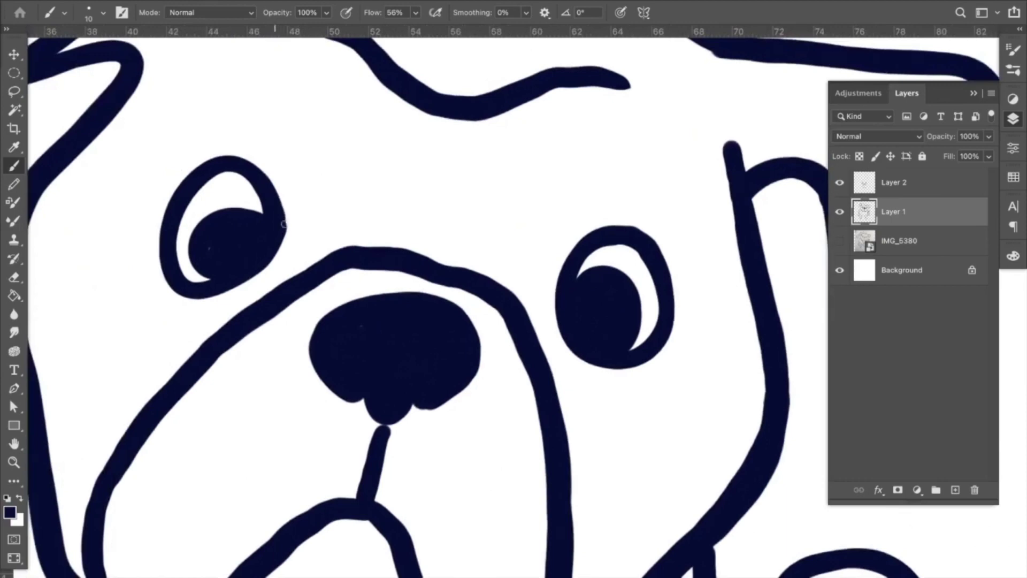
# Step: Thicken and smooth the line joins at the left corner of the mouth with a 20 px brush
pyautogui.scroll(-3, 386, 332)
pyautogui.hscroll(-3, 386, 333)
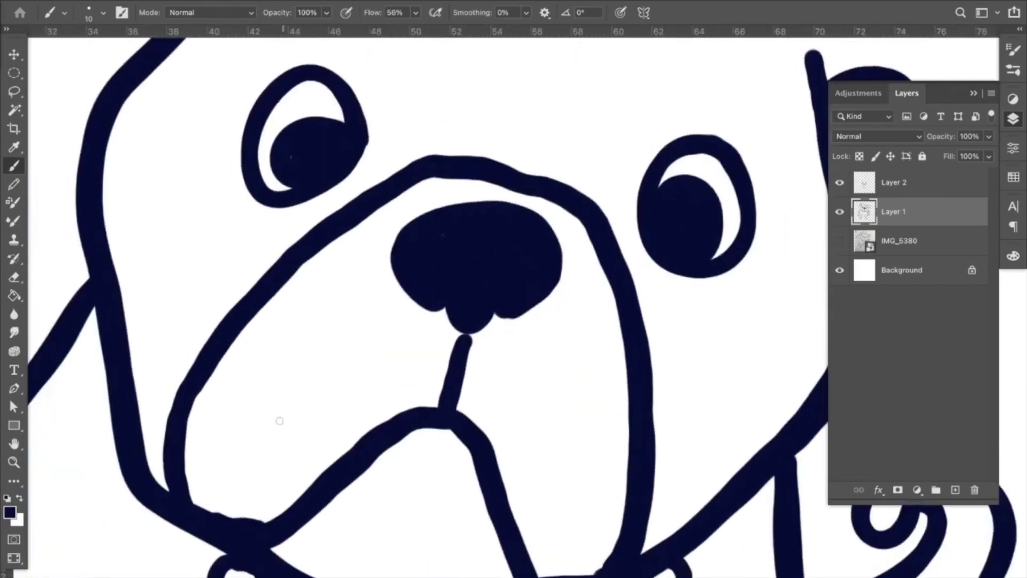
pyautogui.moveTo(185, 499)
pyautogui.mouseDown()
pyautogui.moveTo(230, 518)
pyautogui.moveTo(291, 503)
pyautogui.moveTo(309, 485)
pyautogui.mouseUp()
pyautogui.press('super+z')
pyautogui.press(']')
pyautogui.press(']')
pyautogui.press(']')
pyautogui.moveTo(263, 527)
pyautogui.mouseDown()
pyautogui.moveTo(380, 430)
pyautogui.moveTo(267, 520)
pyautogui.moveTo(200, 513)
pyautogui.moveTo(190, 449)
pyautogui.mouseUp()
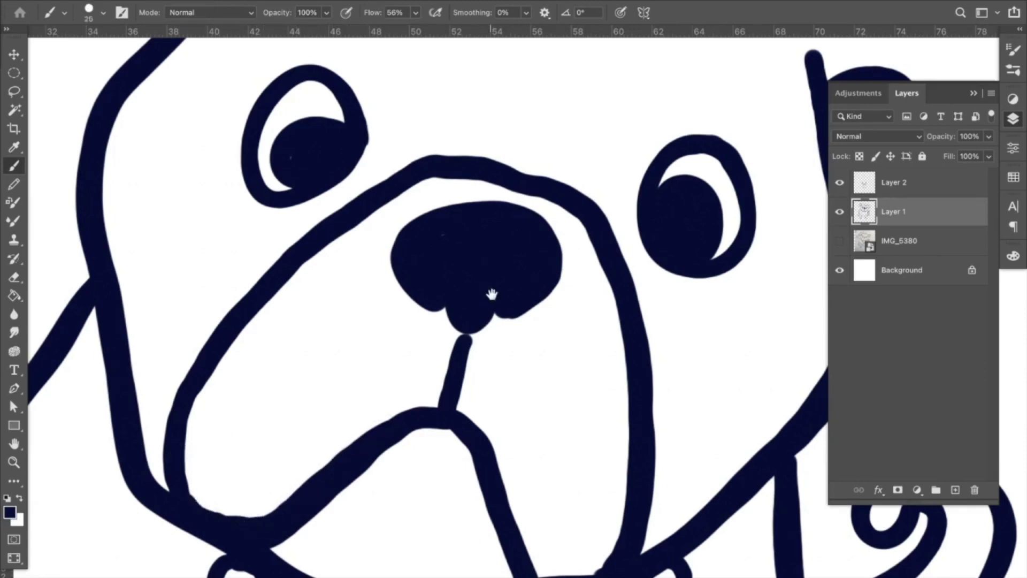
pyautogui.press('z')
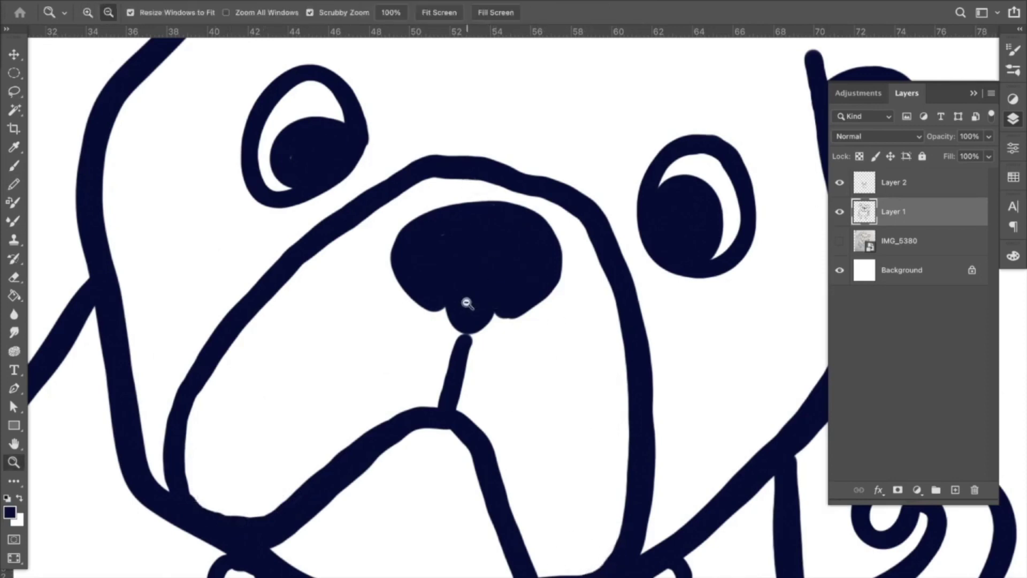
pyautogui.moveTo(468, 304); pyautogui.dragTo(409, 326)
pyautogui.moveTo(368, 436)
pyautogui.mouseDown()
pyautogui.moveTo(406, 438)
pyautogui.moveTo(401, 464)
pyautogui.moveTo(385, 434)
pyautogui.moveTo(399, 474)
pyautogui.mouseUp()
pyautogui.press('e')
pyautogui.press('z')
pyautogui.moveTo(581, 449); pyautogui.dragTo(555, 457)
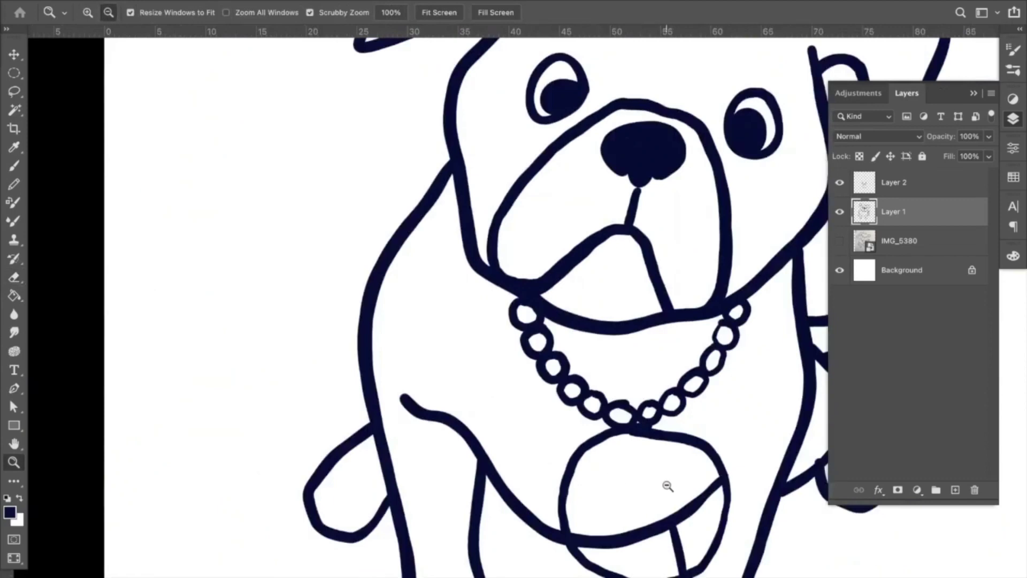
# Step: Erase the bump where the right hind paw's line meets the leg line, using a 20 px eraser
pyautogui.moveTo(668, 486); pyautogui.dragTo(637, 484)
pyautogui.moveTo(713, 491); pyautogui.dragTo(822, 490)
pyautogui.moveTo(821, 482)
pyautogui.mouseDown()
pyautogui.moveTo(621, 420)
pyautogui.moveTo(561, 386)
pyautogui.mouseUp()
pyautogui.press('e')
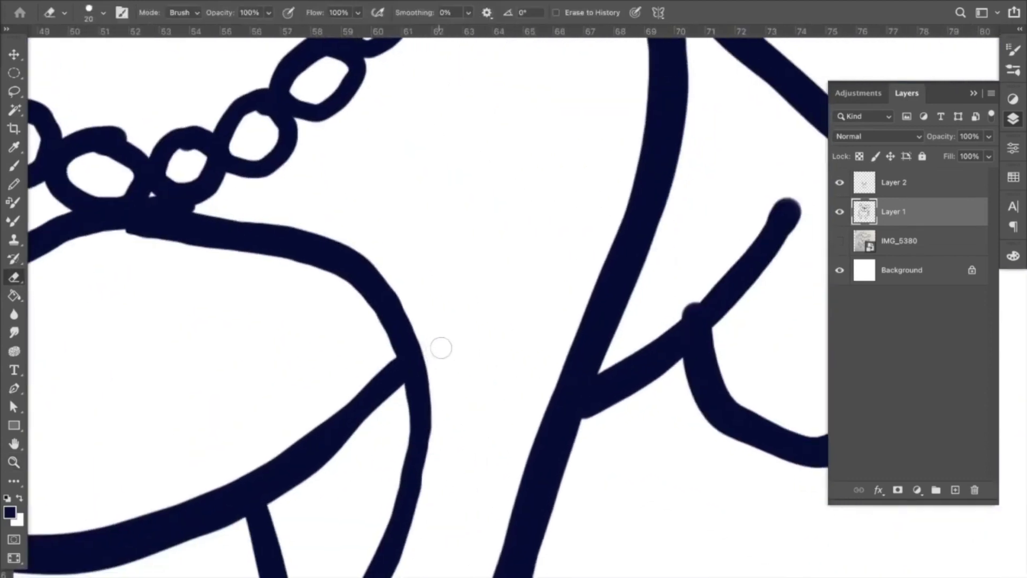
pyautogui.moveTo(697, 292); pyautogui.dragTo(660, 320)
pyautogui.press('super+z')
pyautogui.press('z')
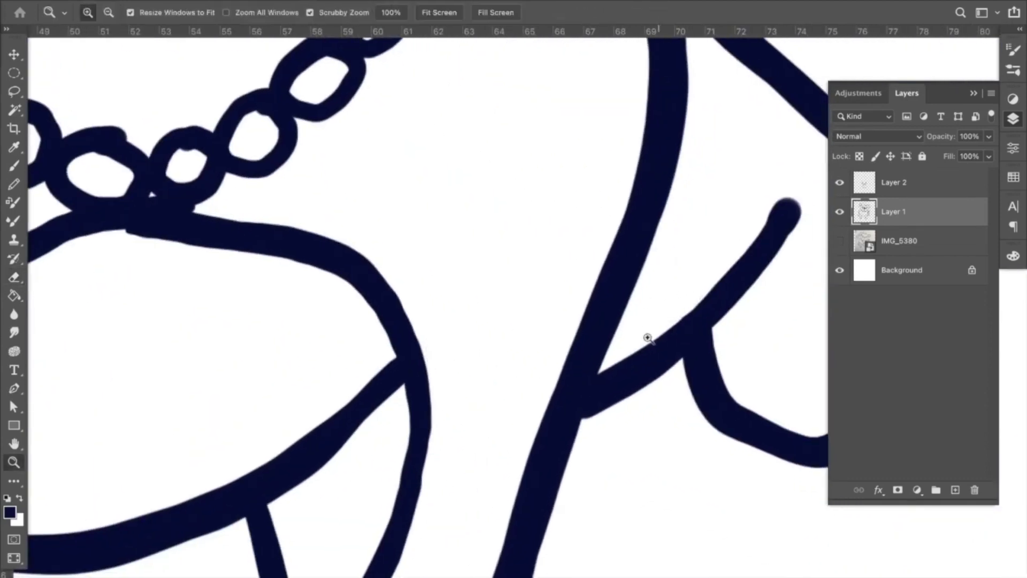
# Step: Join the vertical line above the mouth to the underside of the nose with a 25 px brush
pyautogui.keyDown('alt'); pyautogui.click(648, 338); pyautogui.keyUp('alt')
pyautogui.keyDown('alt'); pyautogui.click(619, 368); pyautogui.keyUp('alt')
pyautogui.click(638, 322)
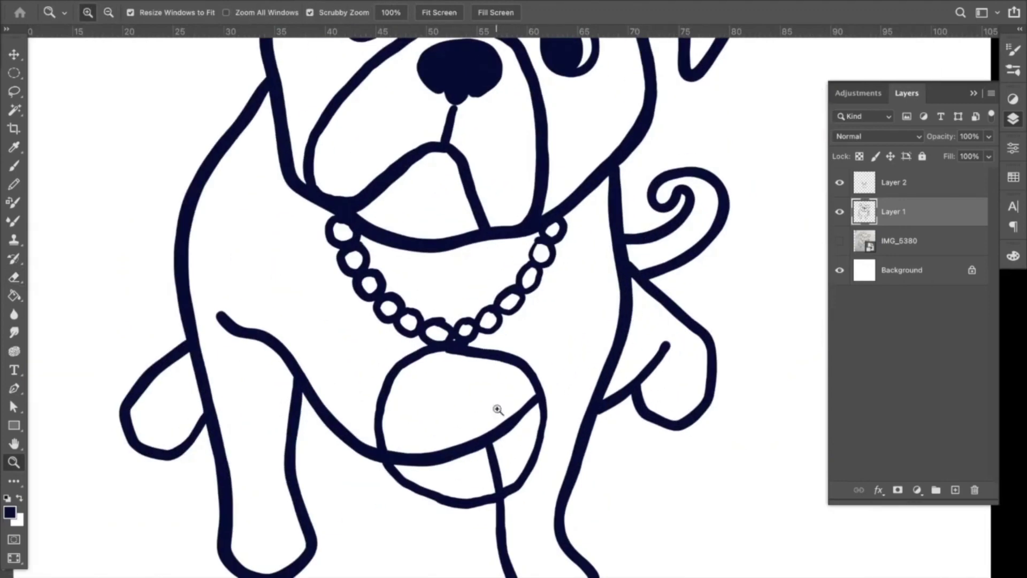
pyautogui.keyDown('alt'); pyautogui.click(510, 371); pyautogui.keyUp('alt')
pyautogui.click(504, 197)
pyautogui.click(503, 193)
pyautogui.click(504, 194)
pyautogui.press('b')
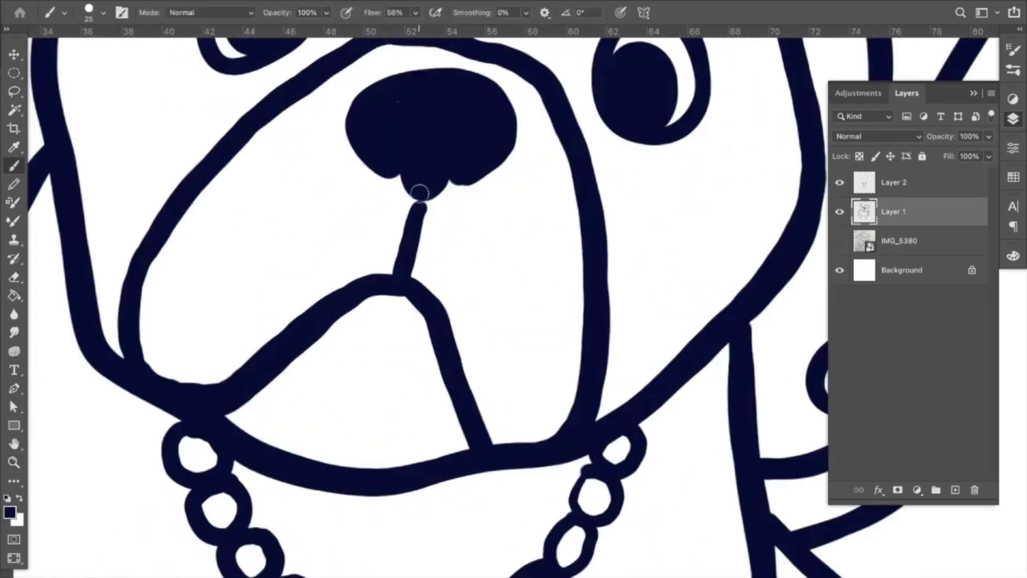
pyautogui.moveTo(420, 184); pyautogui.dragTo(413, 212)
# Step: Cut two curved nostrils into the lower edge of the solid nose with a 20 px eraser
pyautogui.press('z')
pyautogui.keyDown('alt'); pyautogui.click(492, 244); pyautogui.keyUp('alt')
pyautogui.keyDown('alt'); pyautogui.click(504, 256); pyautogui.keyUp('alt')
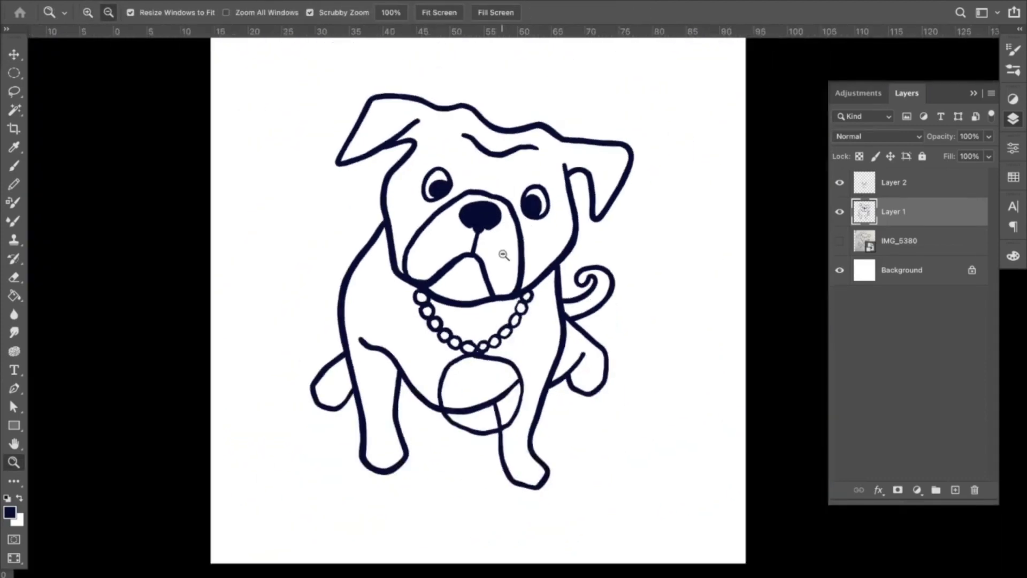
pyautogui.click(504, 255)
pyautogui.click(481, 236)
pyautogui.press('e')
pyautogui.moveTo(503, 190); pyautogui.dragTo(514, 150)
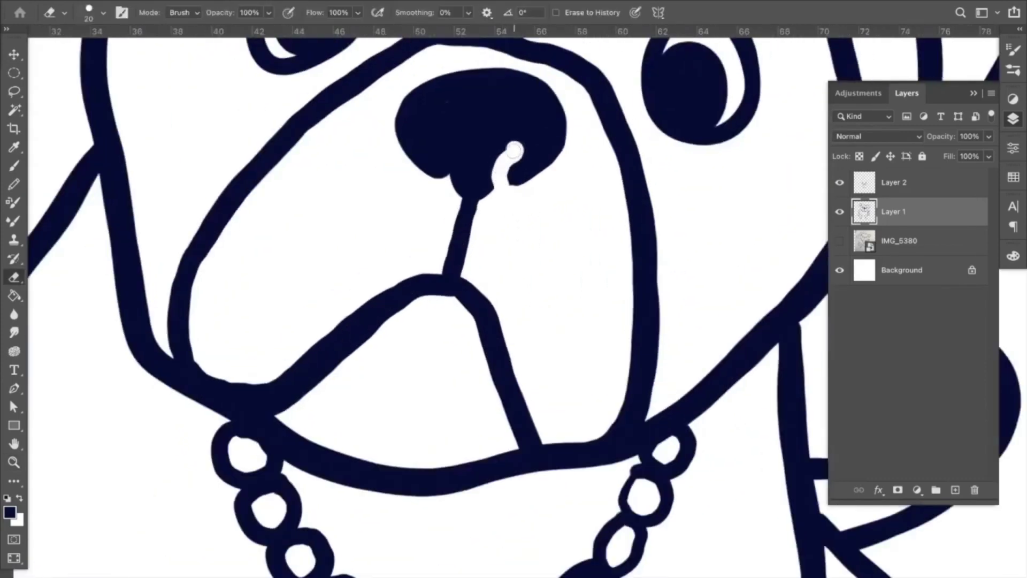
# Step: Clean up the edges of both nostril cuts and the nose's middle stem with the 20 px eraser
pyautogui.press('z')
pyautogui.keyDown('alt'); pyautogui.click(528, 264); pyautogui.keyUp('alt')
pyautogui.keyDown('alt'); pyautogui.click(537, 267); pyautogui.keyUp('alt')
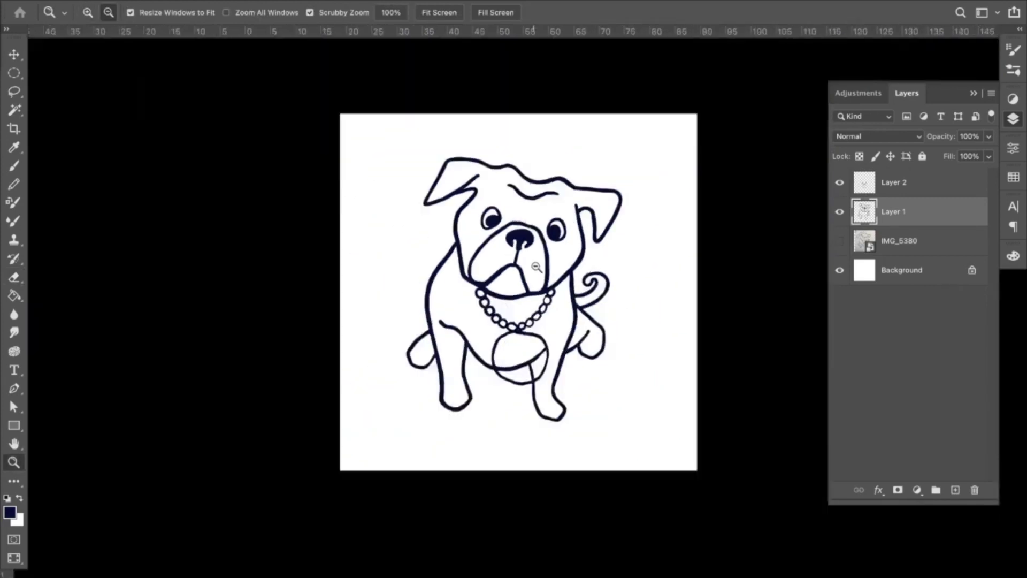
pyautogui.keyDown('alt'); pyautogui.click(536, 267); pyautogui.keyUp('alt')
pyautogui.click(534, 253)
pyautogui.click(529, 255)
pyautogui.click(516, 255)
pyautogui.press('e')
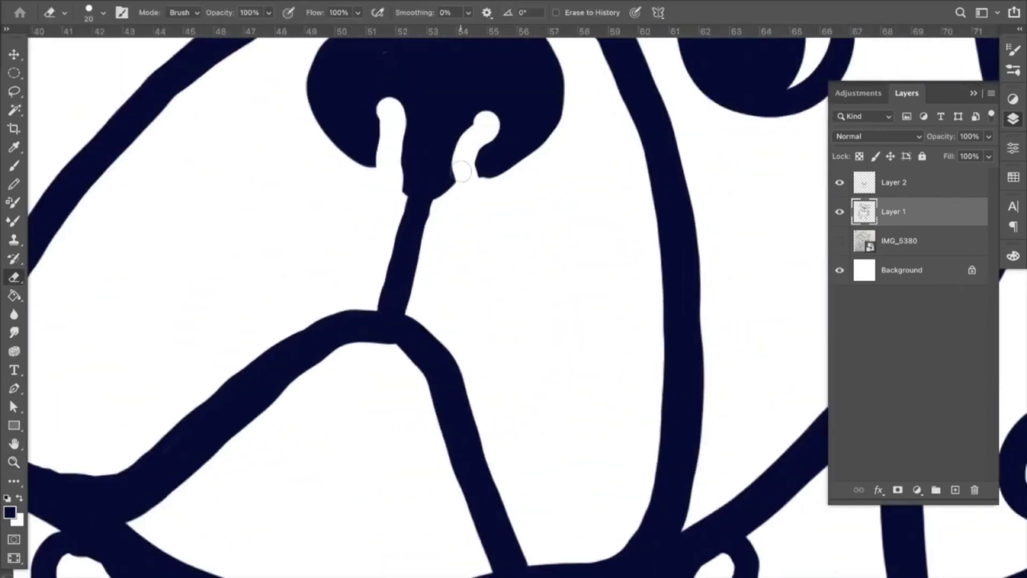
pyautogui.moveTo(463, 144); pyautogui.dragTo(461, 191)
pyautogui.moveTo(392, 186); pyautogui.dragTo(396, 196)
pyautogui.moveTo(484, 123); pyautogui.dragTo(476, 136)
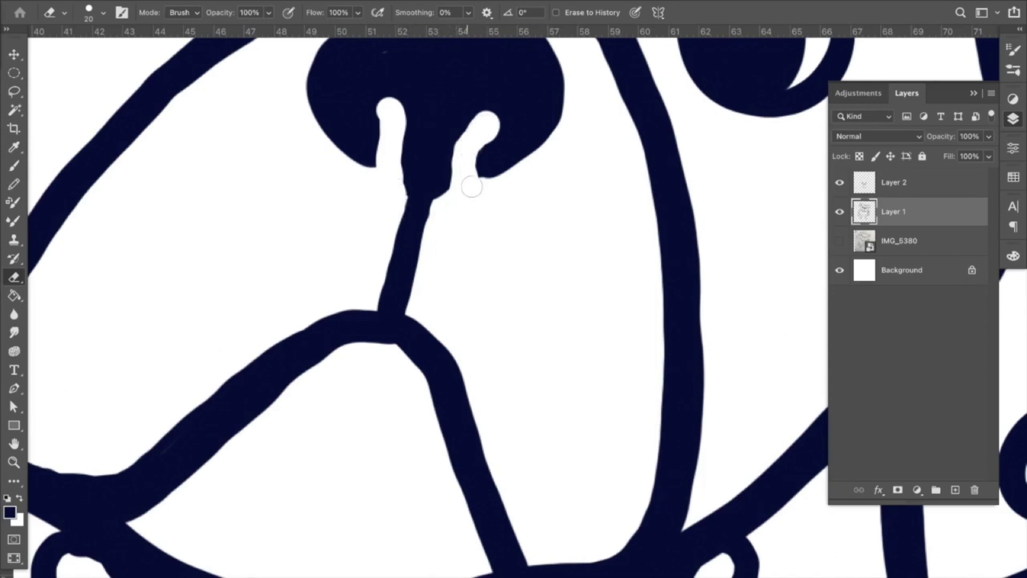
# Step: Draw two short toe lines on each of the four paws with a 25 px brush
pyautogui.press('z')
pyautogui.keyDown('alt'); pyautogui.click(464, 232); pyautogui.keyUp('alt')
pyautogui.keyDown('alt'); pyautogui.click(468, 234); pyautogui.keyUp('alt')
pyautogui.keyDown('alt'); pyautogui.click(471, 237); pyautogui.keyUp('alt')
pyautogui.keyDown('alt'); pyautogui.click(474, 238); pyautogui.keyUp('alt')
pyautogui.keyDown('alt'); pyautogui.click(474, 239); pyautogui.keyUp('alt')
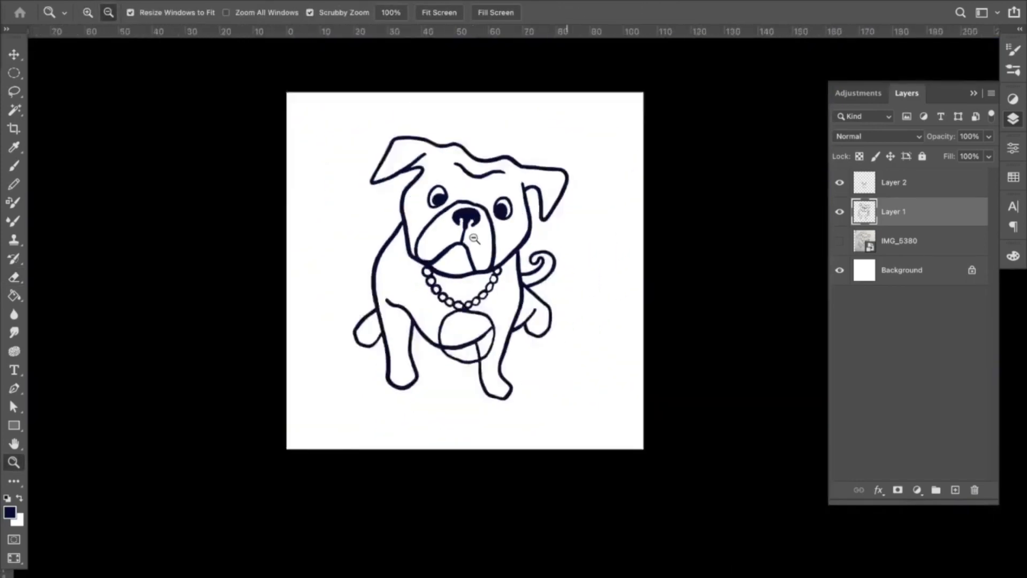
pyautogui.keyDown('alt'); pyautogui.click(474, 239); pyautogui.keyUp('alt')
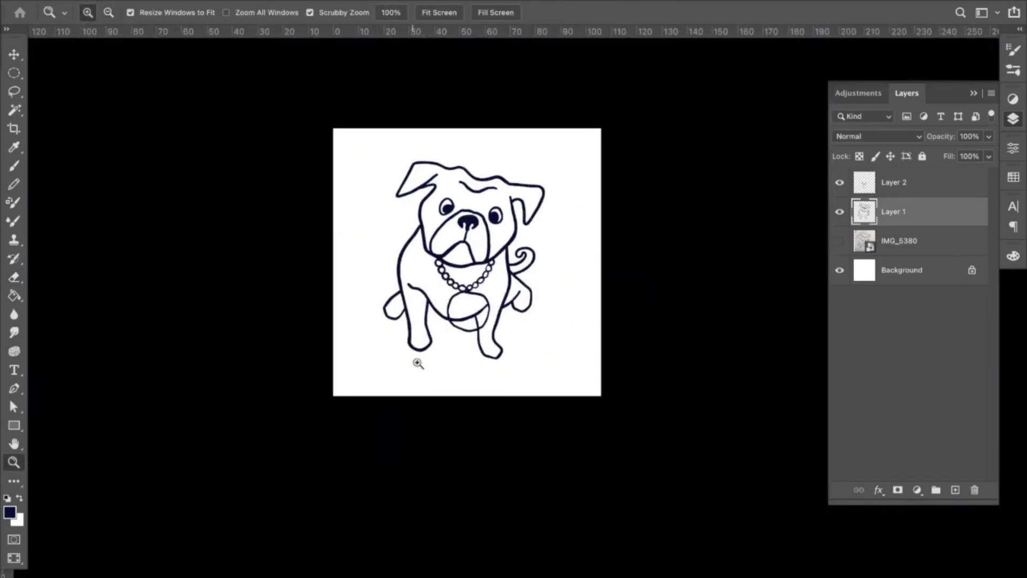
pyautogui.click(439, 312)
pyautogui.click(438, 312)
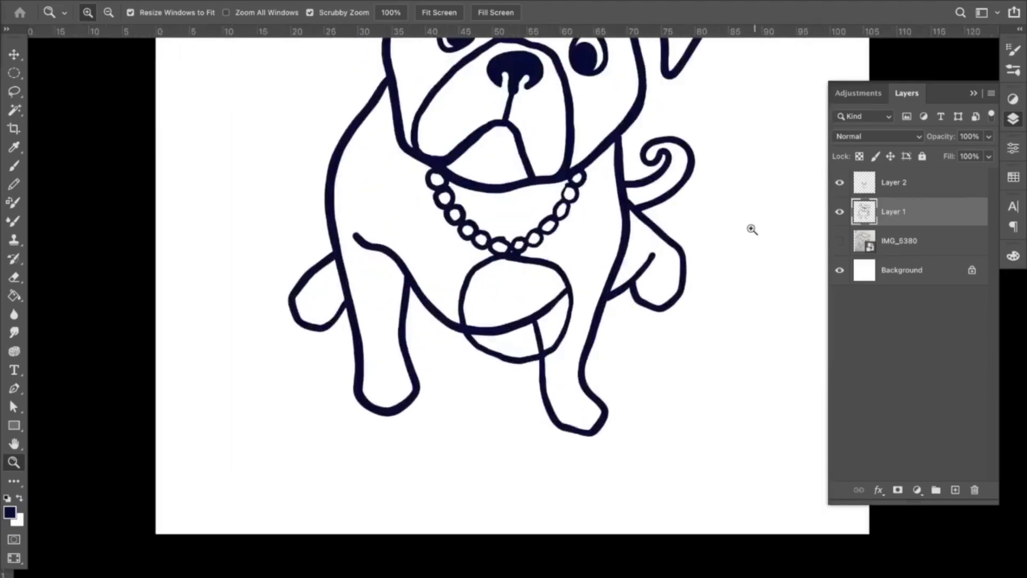
pyautogui.press('b')
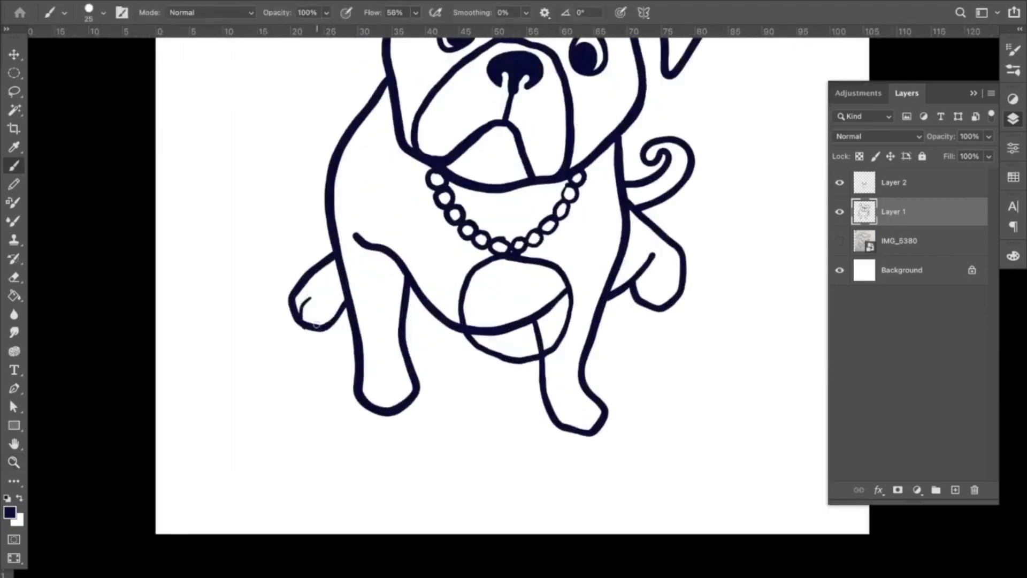
pyautogui.hotkey('ctrl', 'z')
pyautogui.moveTo(378, 412); pyautogui.dragTo(376, 391)
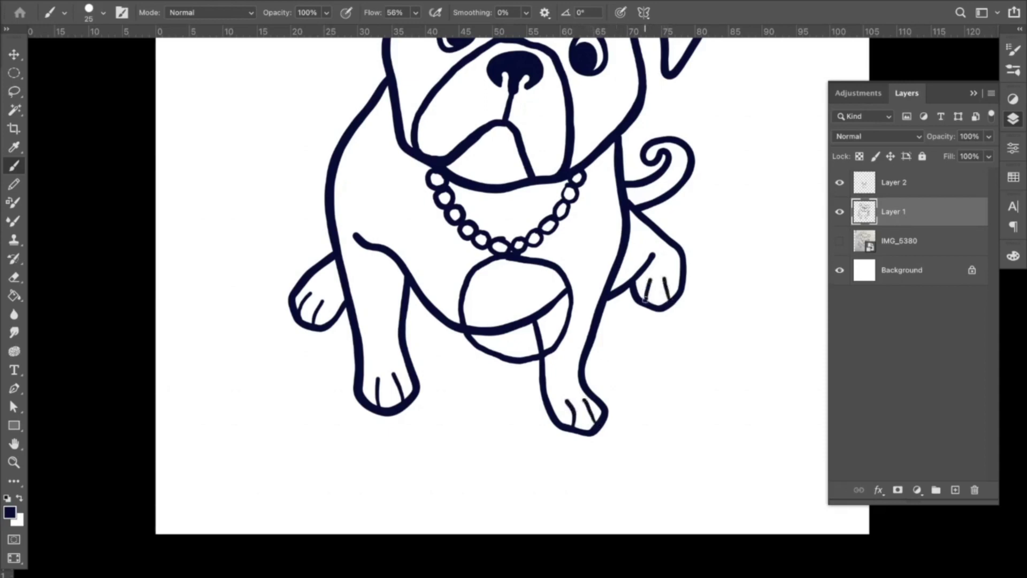
# Step: Add a short fold line inside the right ear and dot whisker spots on both sides of the muzzle
pyautogui.press('z')
pyautogui.keyDown('alt'); pyautogui.click(575, 268); pyautogui.keyUp('alt')
pyautogui.keyDown('alt'); pyautogui.click(575, 271); pyautogui.keyUp('alt')
pyautogui.moveTo(575, 238); pyautogui.dragTo(539, 304)
pyautogui.click(574, 240)
pyautogui.click(582, 229)
pyautogui.press('b')
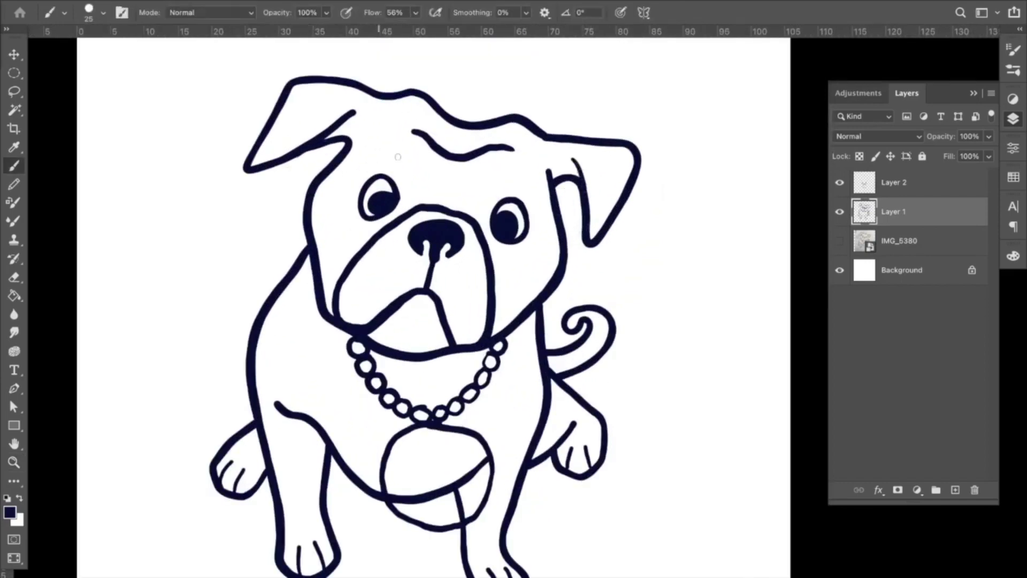
pyautogui.hotkey('ctrl', 'z')
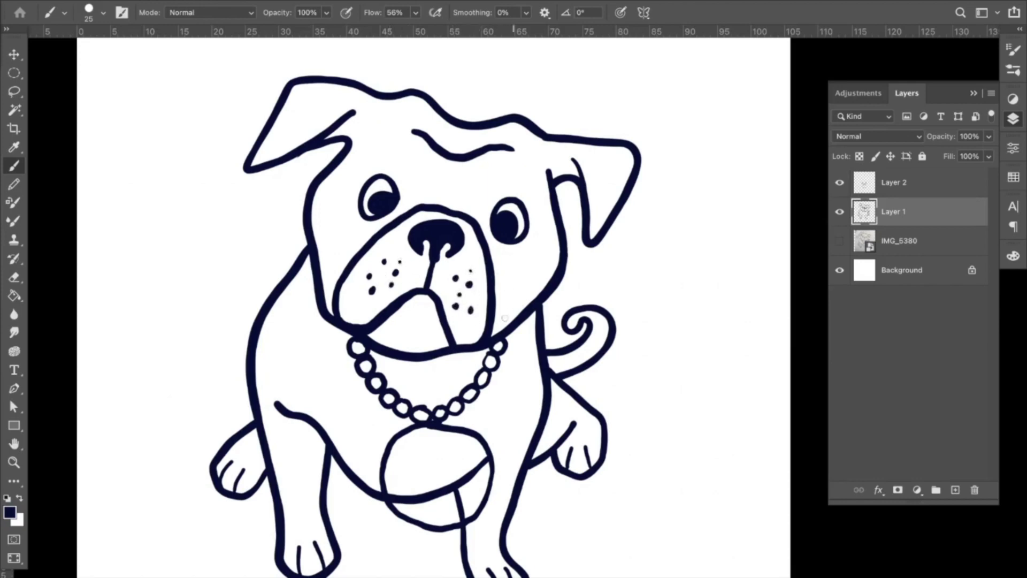
pyautogui.moveTo(310, 326); pyautogui.dragTo(345, 357)
pyautogui.moveTo(407, 376); pyautogui.dragTo(473, 362)
pyautogui.moveTo(338, 378)
pyautogui.mouseDown()
pyautogui.moveTo(443, 385)
pyautogui.moveTo(508, 369)
pyautogui.mouseUp()
pyautogui.press('super+z')
pyautogui.press('super+z')
pyautogui.press('super+z')
# Step: Hide Layer 1 and make Layer 2, which holds the necklace and pendant, the active layer
pyautogui.press('z')
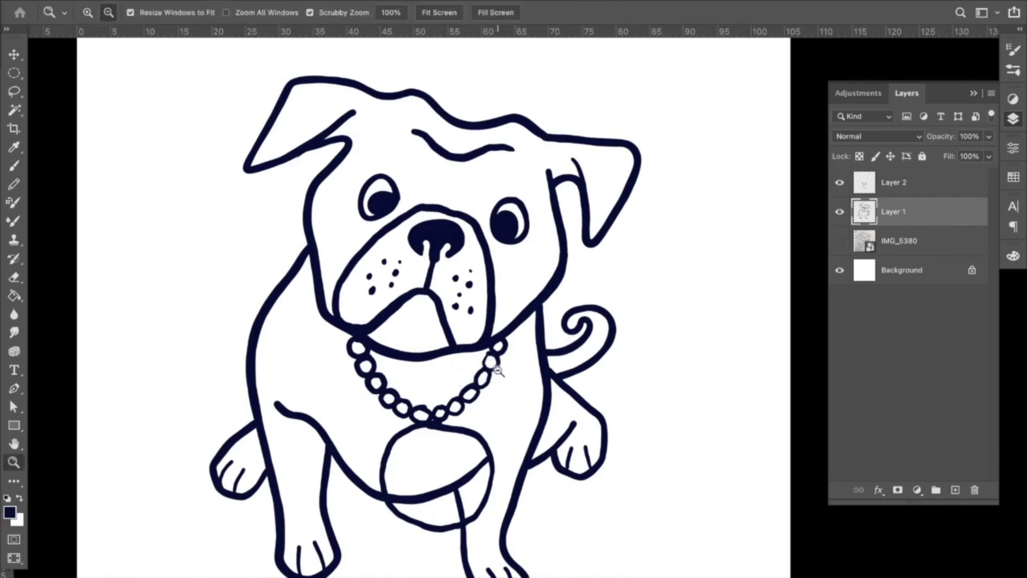
pyautogui.keyDown('alt'); pyautogui.click(499, 369); pyautogui.keyUp('alt')
pyautogui.keyDown('alt'); pyautogui.click(500, 369); pyautogui.keyUp('alt')
pyautogui.keyDown('alt'); pyautogui.click(508, 371); pyautogui.keyUp('alt')
pyautogui.click(515, 364)
pyautogui.click(470, 404)
pyautogui.click(839, 212)
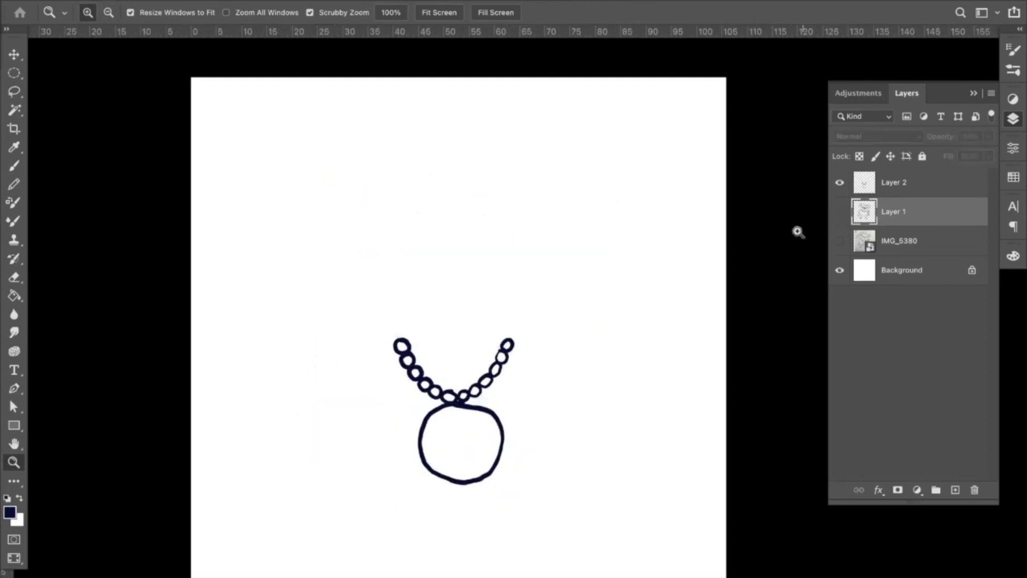
pyautogui.click(908, 188)
pyautogui.click(458, 451)
pyautogui.press('b')
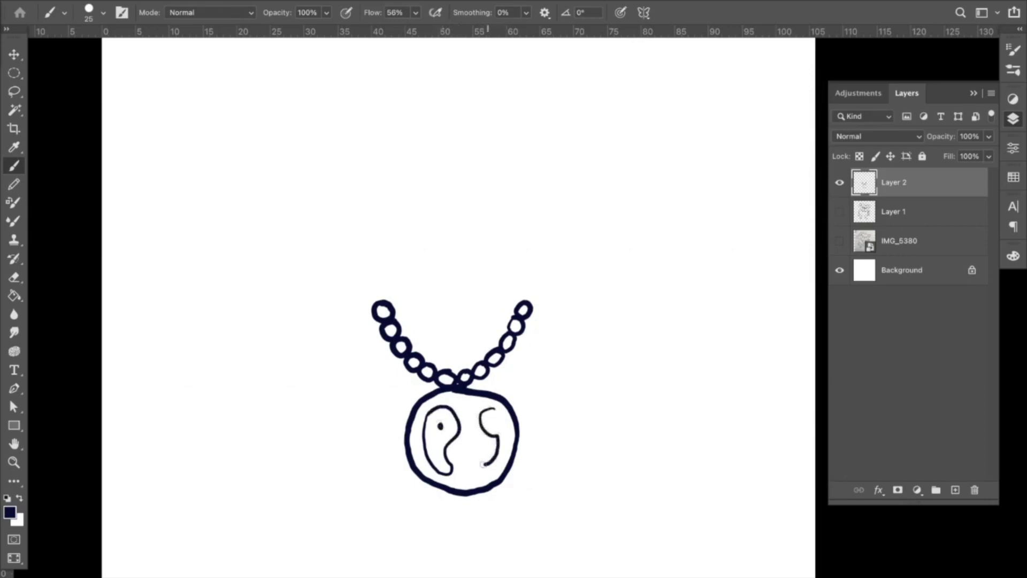
pyautogui.hotkey('ctrl', 'z')
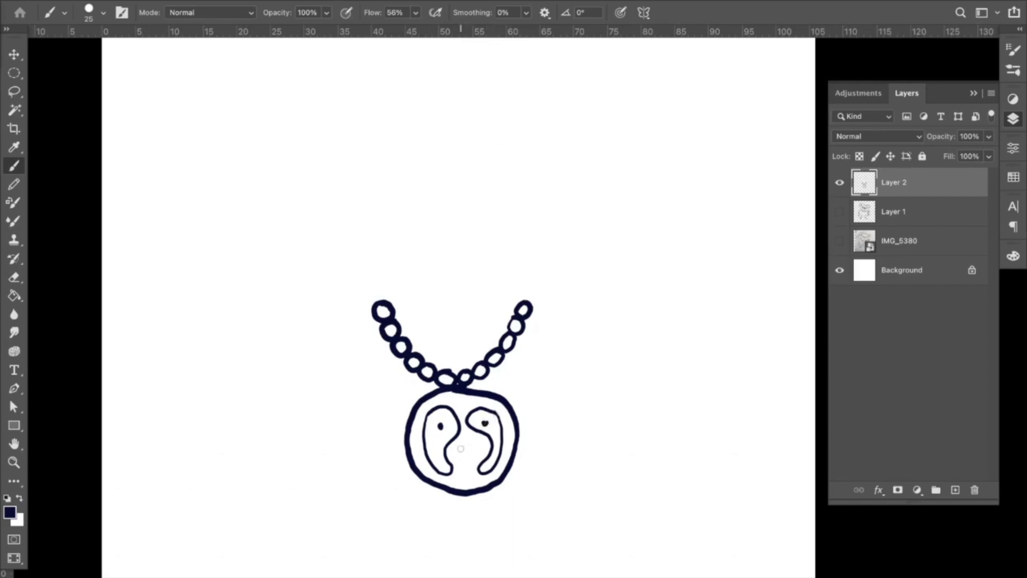
pyautogui.moveTo(461, 448); pyautogui.dragTo(473, 458)
pyautogui.hotkey('ctrl', 'z')
pyautogui.hotkey('ctrl', 'z')
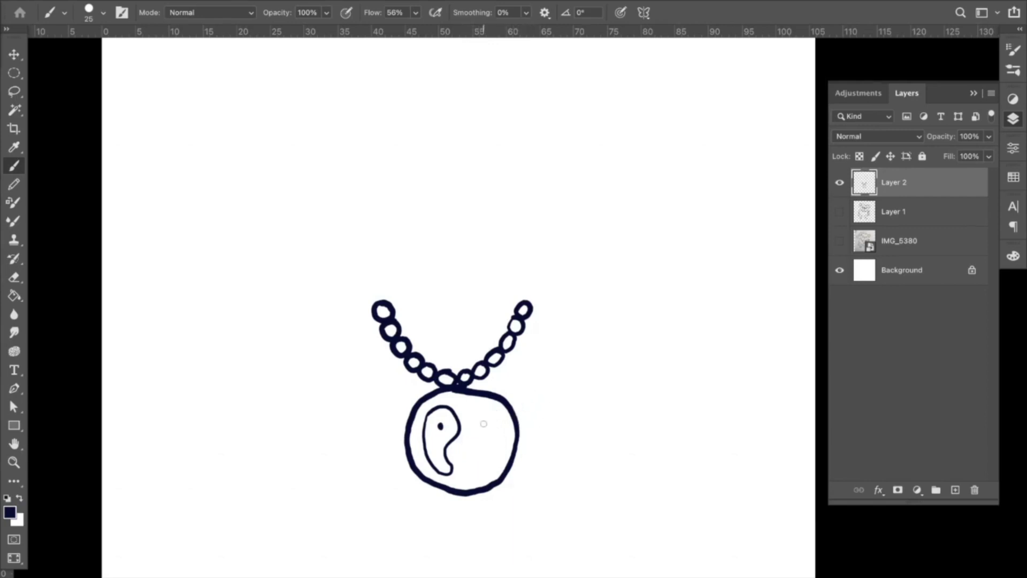
pyautogui.moveTo(464, 464); pyautogui.dragTo(479, 441)
pyautogui.hotkey('ctrl', 'z')
pyautogui.hotkey('ctrl', 'z')
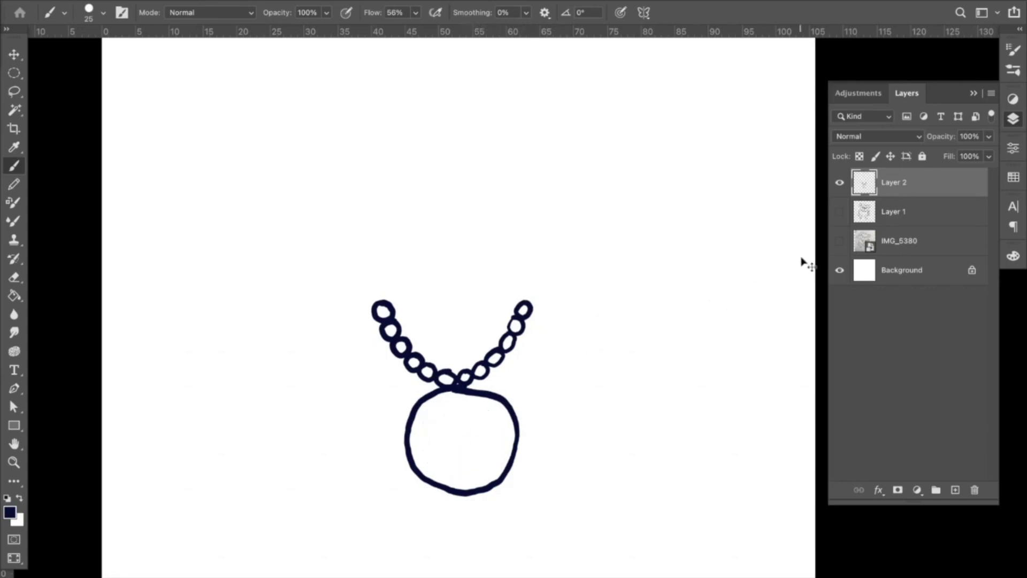
# Step: Create a new layer above Layer 2 and draw the outlined letters "Pug" inside the pendant with a 25 px brush
pyautogui.click(955, 490)
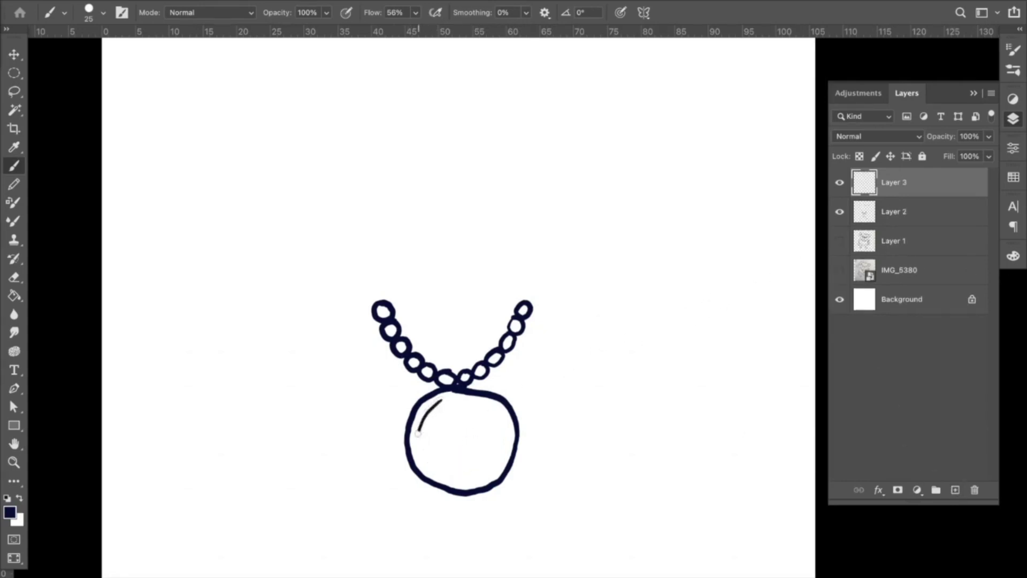
pyautogui.moveTo(418, 433); pyautogui.dragTo(433, 476)
pyautogui.moveTo(459, 441); pyautogui.dragTo(448, 402)
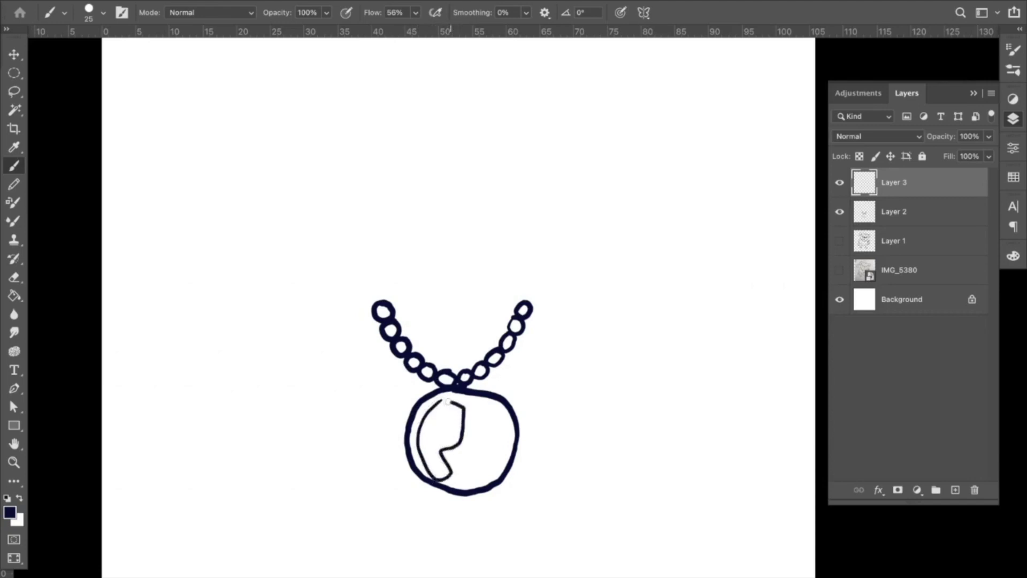
pyautogui.moveTo(458, 457)
pyautogui.mouseDown()
pyautogui.moveTo(474, 475)
pyautogui.moveTo(472, 440)
pyautogui.mouseUp()
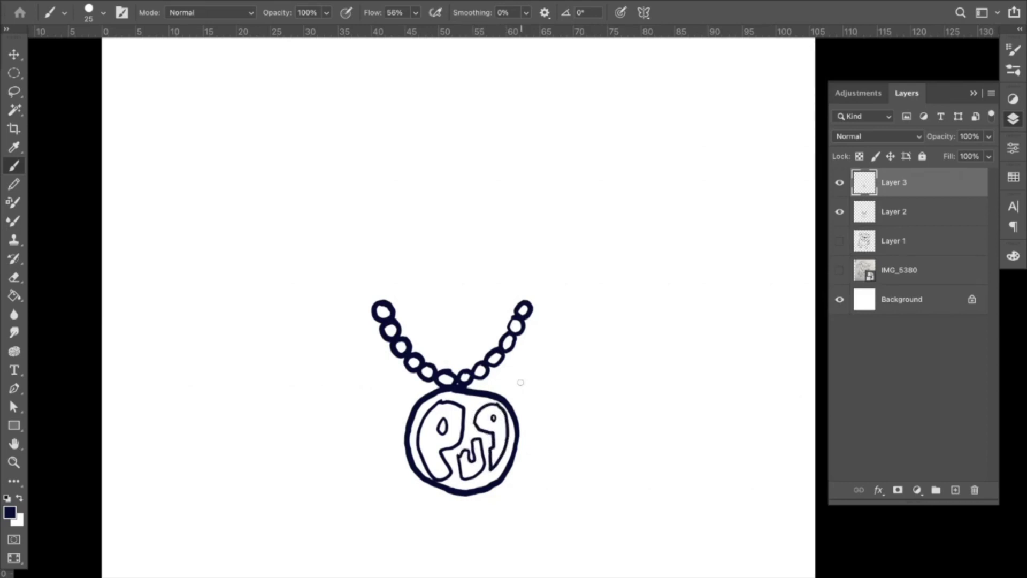
# Step: Scale the outlined "Pug" lettering down slightly so it fits inside the pendant's circle, and deselect it
pyautogui.press('z')
pyautogui.keyDown('alt'); pyautogui.click(504, 430); pyautogui.keyUp('alt')
pyautogui.keyDown('alt'); pyautogui.click(504, 430); pyautogui.keyUp('alt')
pyautogui.click(498, 436)
pyautogui.click(493, 436)
pyautogui.click(491, 435)
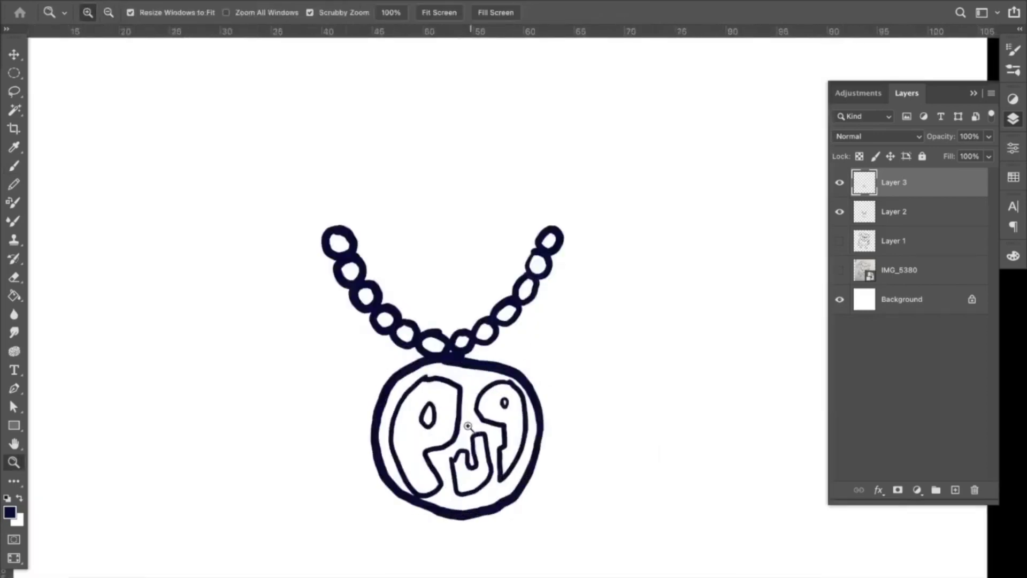
pyautogui.click(472, 424)
pyautogui.click(472, 425)
pyautogui.press('v')
pyautogui.moveTo(583, 320); pyautogui.dragTo(574, 330)
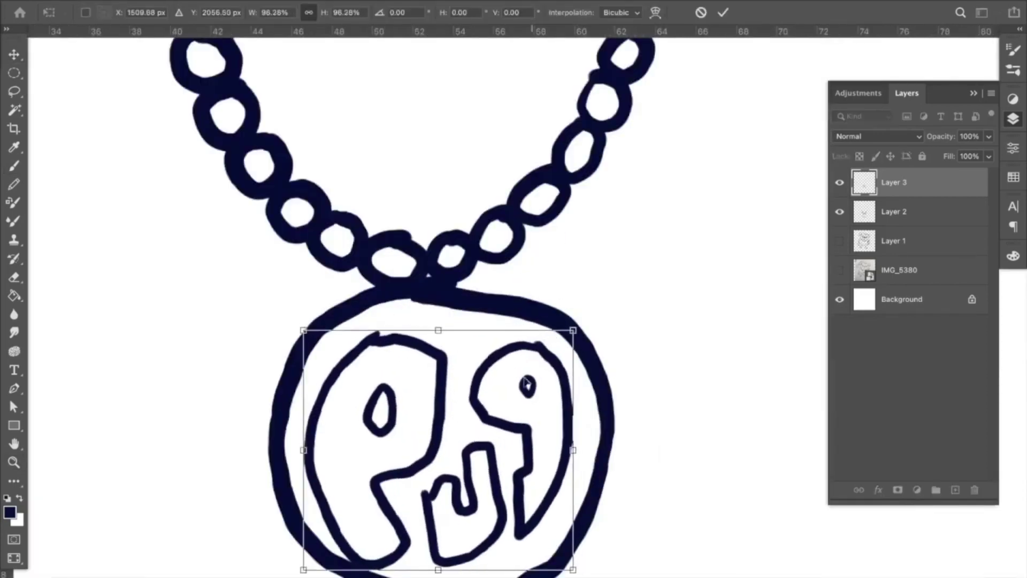
pyautogui.moveTo(304, 571); pyautogui.dragTo(317, 559)
pyautogui.press('Return')
pyautogui.click(614, 298)
# Step: Clear all of the outlined lettering from Layer 3, keeping the layer for new lettering
pyautogui.press('z')
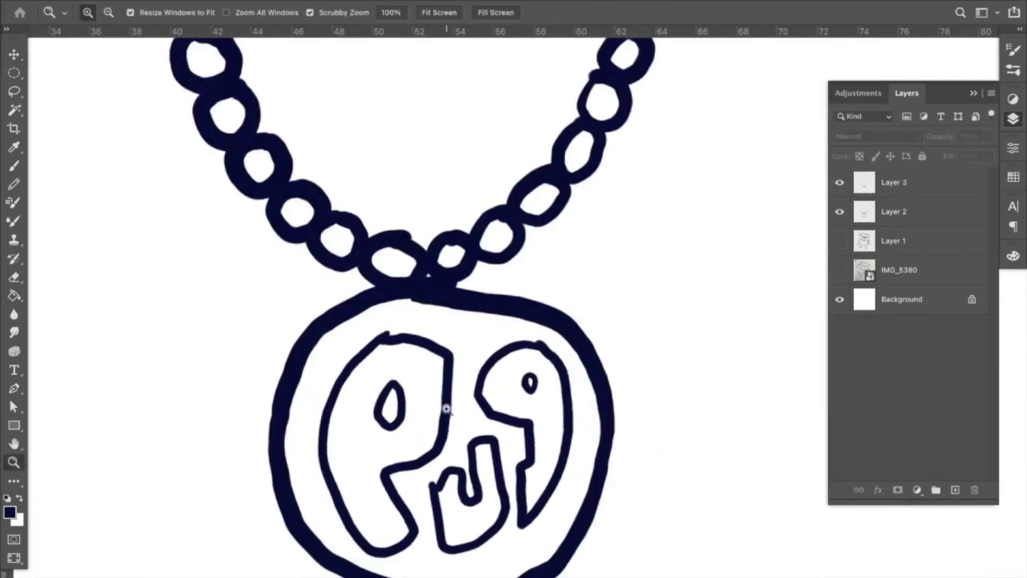
pyautogui.keyDown('alt'); pyautogui.click(455, 408); pyautogui.keyUp('alt')
pyautogui.keyDown('alt'); pyautogui.click(467, 408); pyautogui.keyUp('alt')
pyautogui.keyDown('alt'); pyautogui.click(467, 407); pyautogui.keyUp('alt')
pyautogui.keyDown('alt'); pyautogui.click(467, 407); pyautogui.keyUp('alt')
pyautogui.keyDown('alt'); pyautogui.click(484, 406); pyautogui.keyUp('alt')
pyautogui.keyDown('alt'); pyautogui.click(484, 405); pyautogui.keyUp('alt')
pyautogui.click(486, 408)
pyautogui.click(486, 408)
pyautogui.click(486, 407)
pyautogui.click(486, 408)
pyautogui.press('v')
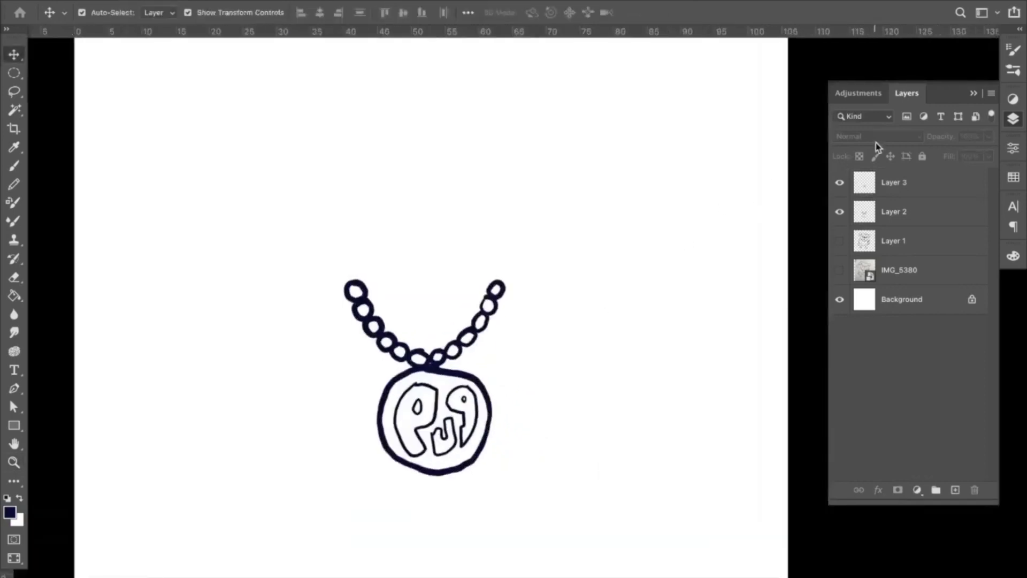
pyautogui.click(883, 189)
pyautogui.press('super+a')
pyautogui.press('super+x')
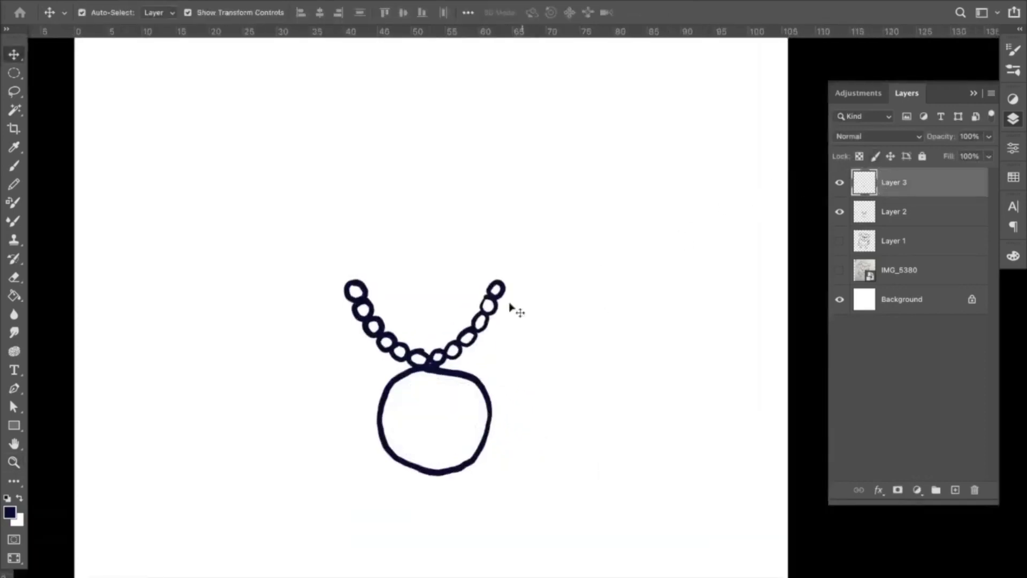
# Step: Paint the solid capital letters "PUG" inside the pendant on Layer 3 with a 150 px brush
pyautogui.press('b')
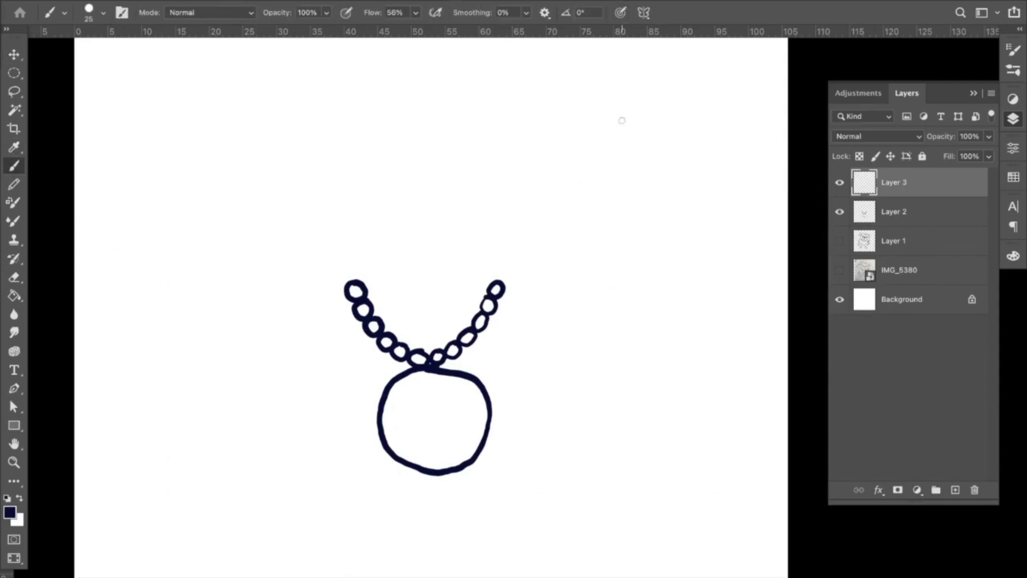
pyautogui.press(']')
pyautogui.press(']')
pyautogui.press(']')
pyautogui.press(']')
pyautogui.press(']')
pyautogui.press(']')
pyautogui.press(']')
pyautogui.moveTo(414, 385); pyautogui.dragTo(407, 438)
pyautogui.moveTo(410, 386)
pyautogui.mouseDown()
pyautogui.moveTo(426, 412)
pyautogui.moveTo(407, 410)
pyautogui.moveTo(442, 433)
pyautogui.mouseUp()
pyautogui.moveTo(471, 381)
pyautogui.mouseDown()
pyautogui.moveTo(454, 423)
pyautogui.moveTo(473, 428)
pyautogui.moveTo(465, 413)
pyautogui.mouseUp()
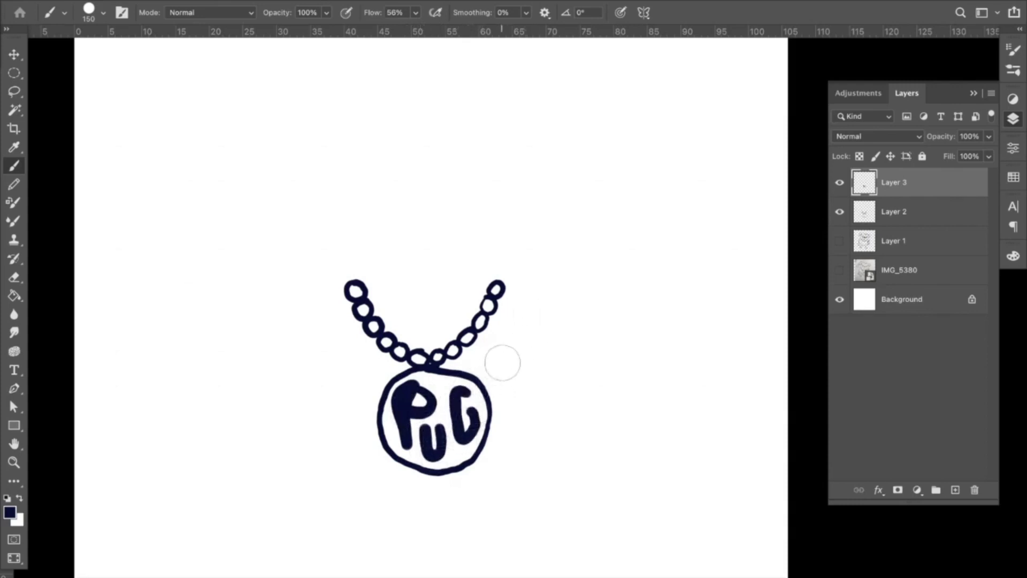
# Step: Scale the solid "PUG" lettering down slightly within the pendant, apply the transform and deselect the layer
pyautogui.press('v')
pyautogui.click(393, 381)
pyautogui.moveTo(391, 380); pyautogui.dragTo(395, 386)
pyautogui.click(723, 13)
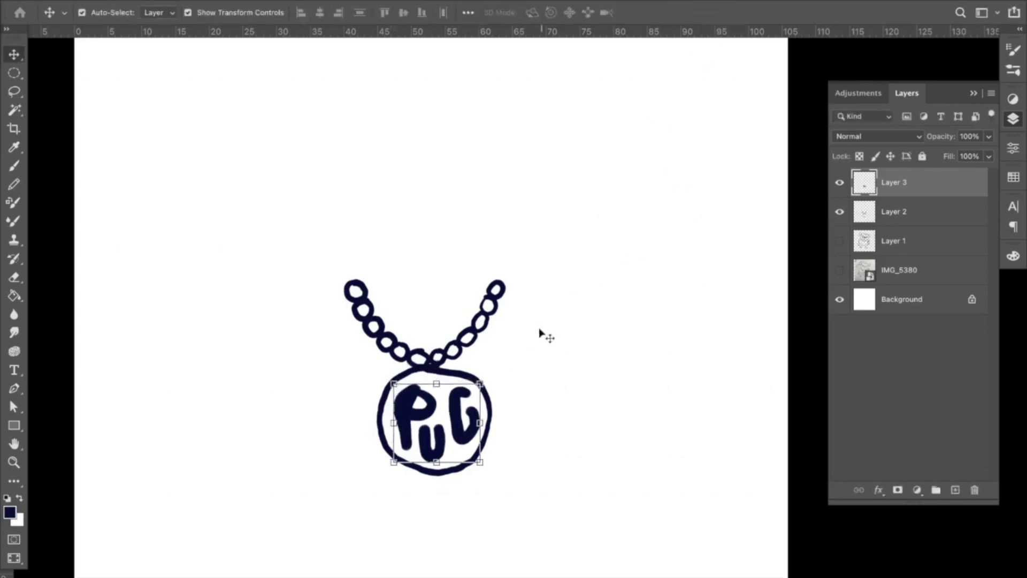
pyautogui.click(506, 270)
# Step: Save the document as Pug.psb in the RB Stickers folder, using the Large Document Format
pyautogui.press('super+s')
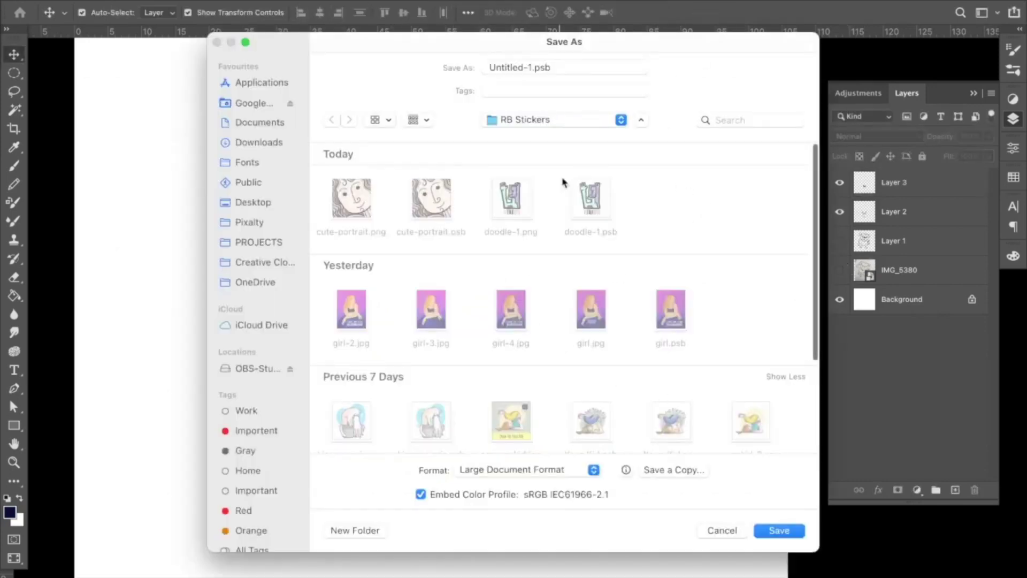
pyautogui.write('Pug')
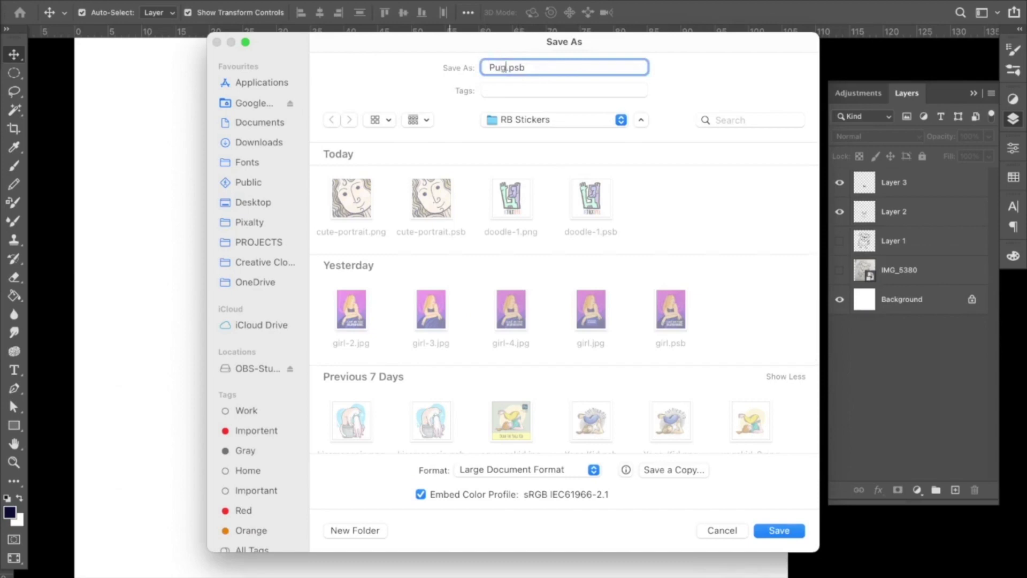
pyautogui.press('Return')
pyautogui.press('Return')
# Step: Show the pug line art on Layer 1 and briefly compare it with the IMG_5380 sketch, leaving the sketch hidden
pyautogui.click(840, 243)
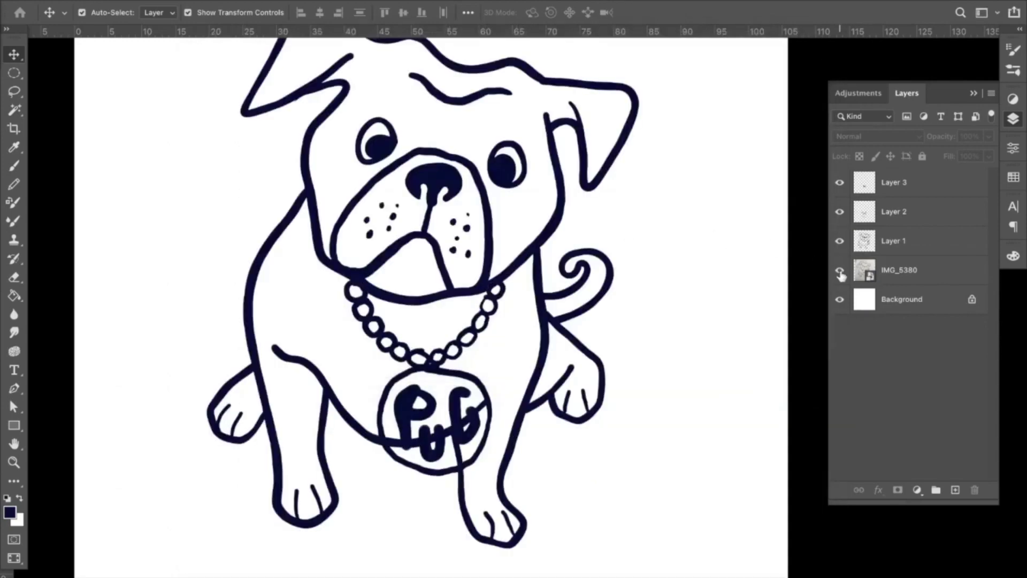
pyautogui.click(838, 278)
pyautogui.click(839, 280)
# Step: Paint a small white highlight in each of the pug's pupils on a new layer above Layer 3, and deselect the layer
pyautogui.press('z')
pyautogui.moveTo(493, 298); pyautogui.dragTo(471, 315)
pyautogui.moveTo(509, 278); pyautogui.dragTo(518, 235)
pyautogui.press('v')
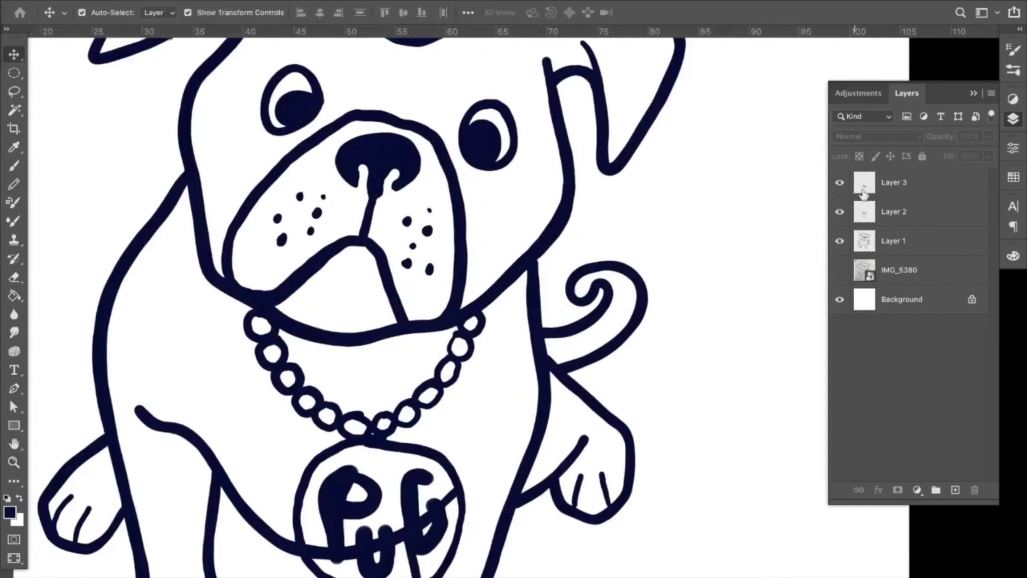
pyautogui.click(909, 183)
pyautogui.click(956, 490)
pyautogui.press('b')
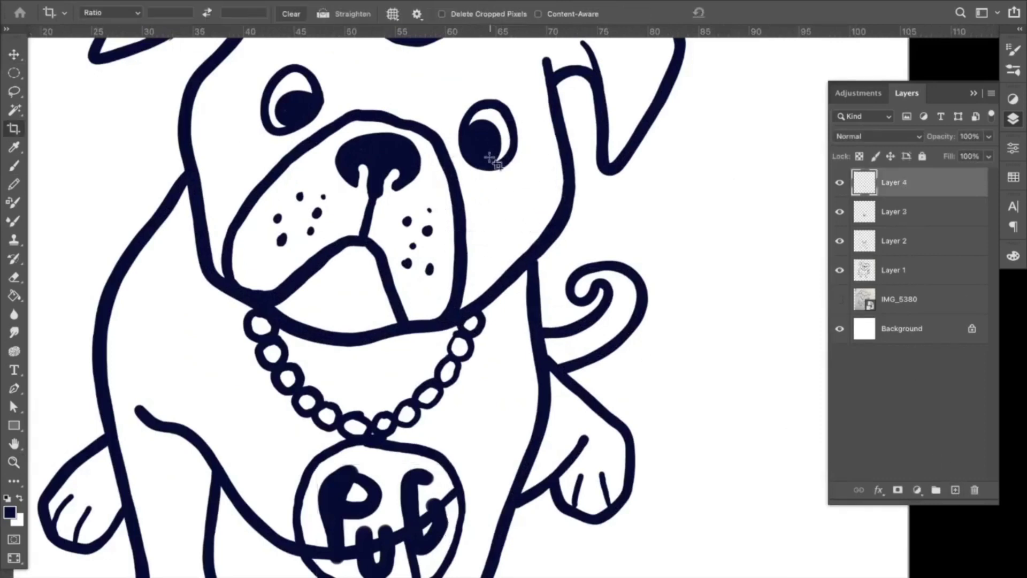
pyautogui.press('x')
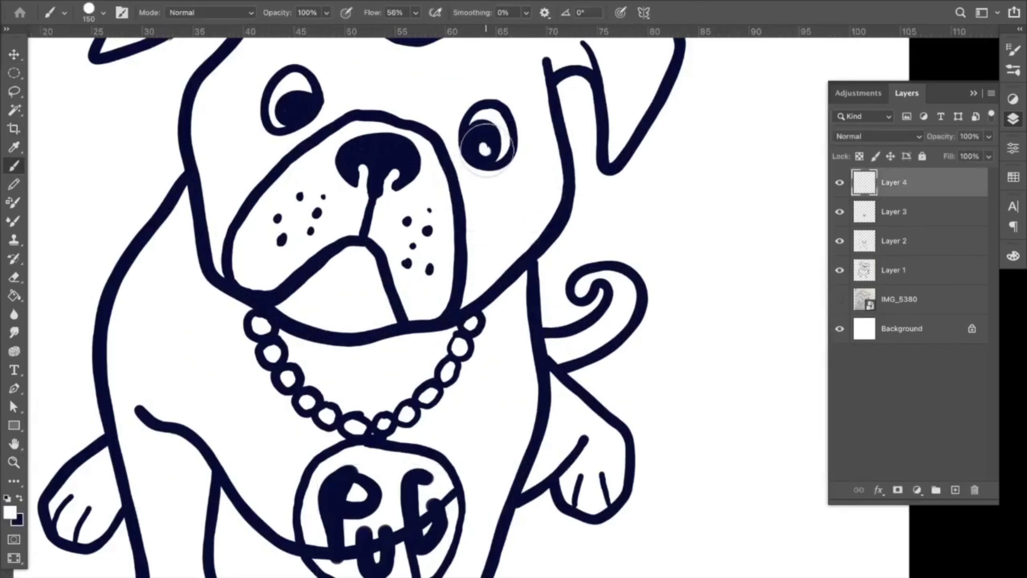
pyautogui.click(485, 146)
pyautogui.click(295, 111)
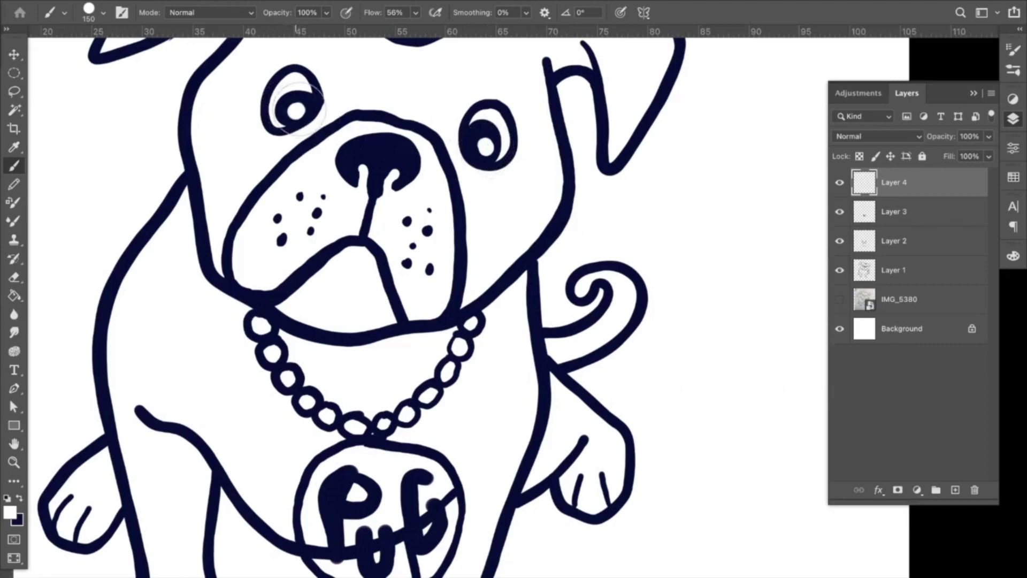
pyautogui.press('z')
pyautogui.keyDown('alt'); pyautogui.click(490, 257); pyautogui.keyUp('alt')
pyautogui.keyDown('alt'); pyautogui.click(490, 257); pyautogui.keyUp('alt')
pyautogui.keyDown('alt'); pyautogui.click(489, 257); pyautogui.keyUp('alt')
pyautogui.press('v')
pyautogui.click(637, 240)
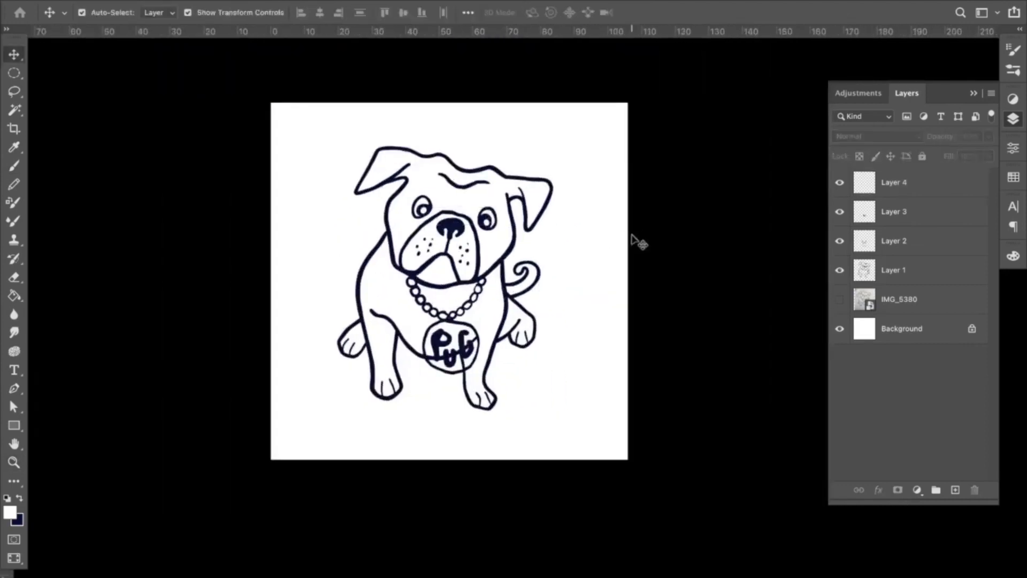
# Step: Show the IMG_5380 sketch and add a new layer directly above it, ready for brush work
pyautogui.press('z')
pyautogui.click(524, 289)
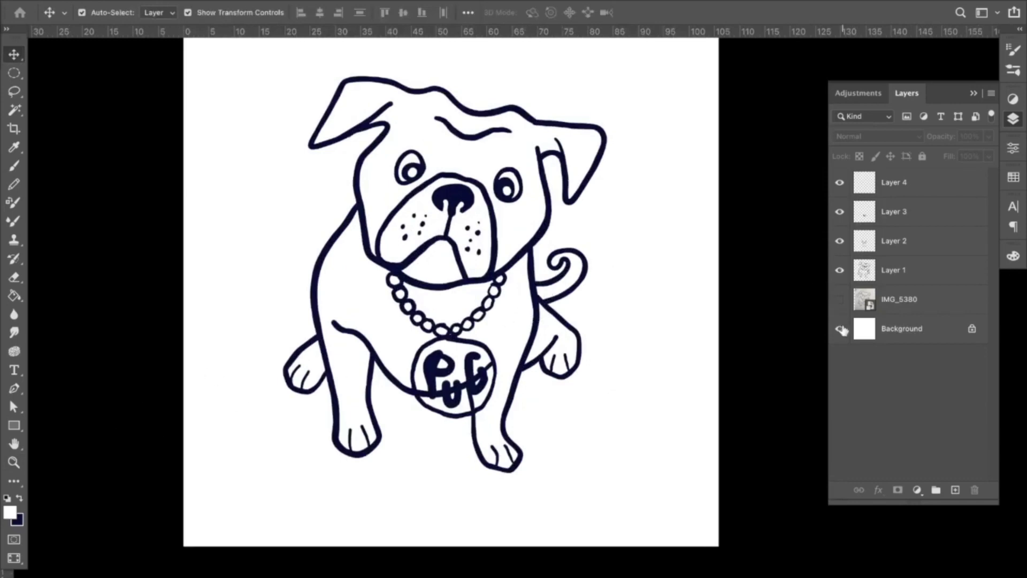
pyautogui.click(840, 299)
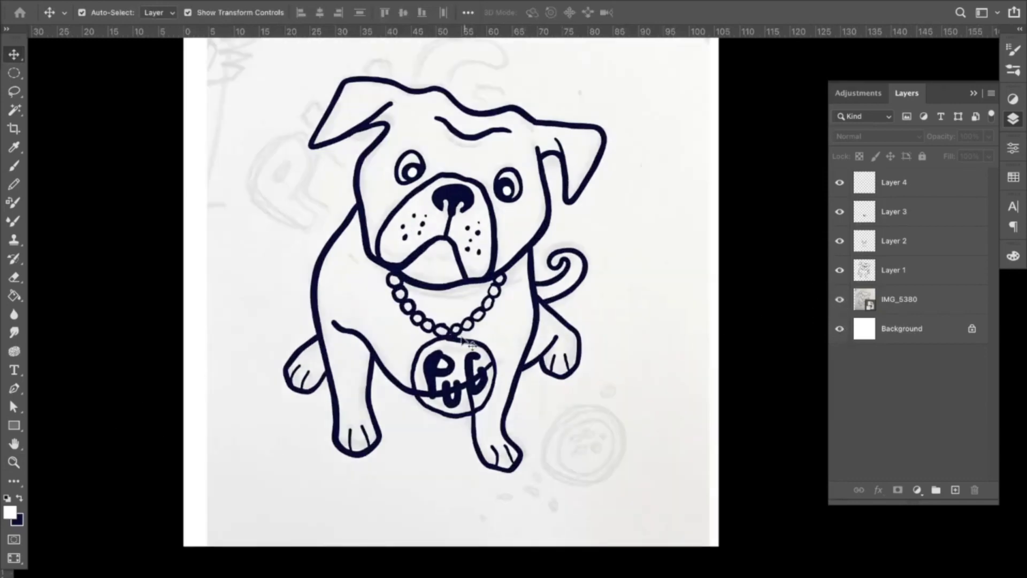
pyautogui.click(923, 297)
pyautogui.click(955, 490)
pyautogui.press('b')
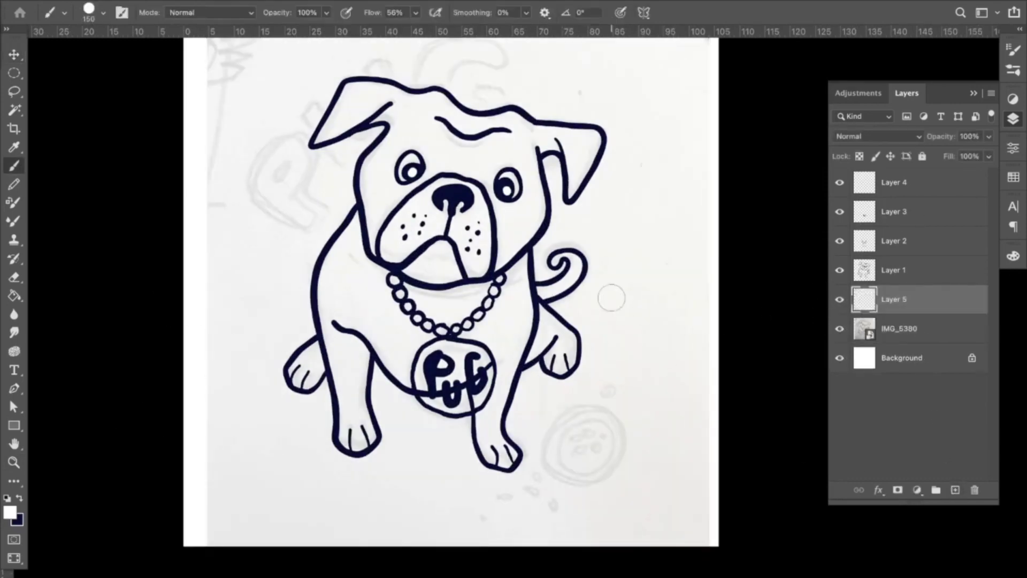
# Step: Trace the food bowl's two rings, the kibble dots inside and the scattered pieces around it in navy with an 80 px brush
pyautogui.press('[')
pyautogui.press('x')
pyautogui.moveTo(599, 406)
pyautogui.mouseDown()
pyautogui.moveTo(566, 411)
pyautogui.moveTo(543, 456)
pyautogui.moveTo(575, 482)
pyautogui.moveTo(600, 478)
pyautogui.moveTo(623, 456)
pyautogui.moveTo(625, 430)
pyautogui.moveTo(598, 404)
pyautogui.moveTo(559, 457)
pyautogui.moveTo(573, 470)
pyautogui.moveTo(596, 467)
pyautogui.moveTo(610, 429)
pyautogui.moveTo(590, 420)
pyautogui.moveTo(563, 440)
pyautogui.moveTo(574, 470)
pyautogui.moveTo(593, 466)
pyautogui.moveTo(608, 441)
pyautogui.mouseUp()
pyautogui.press('[')
pyautogui.hotkey('ctrl', 'z')
pyautogui.click(591, 434)
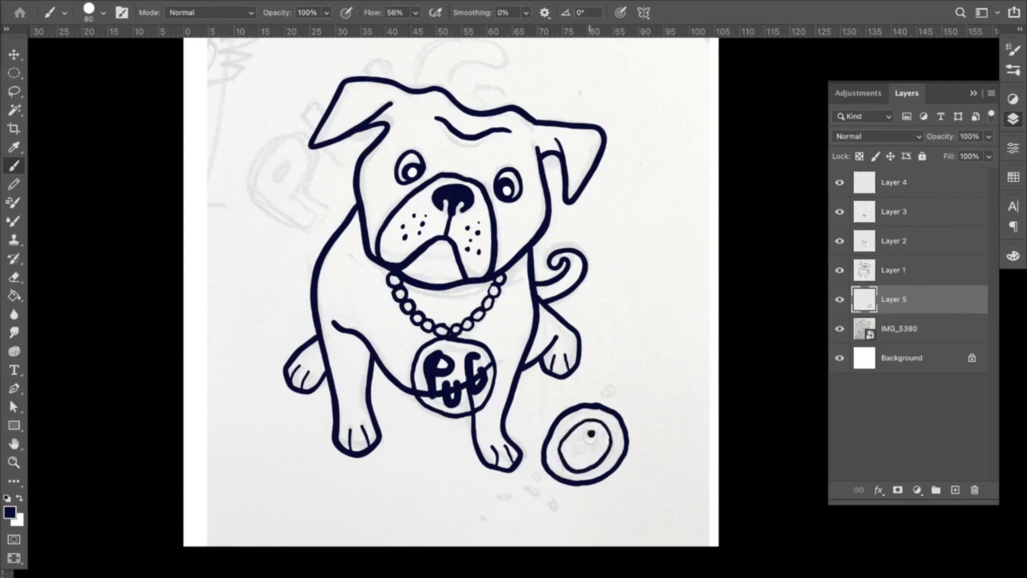
pyautogui.click(612, 393)
pyautogui.click(530, 493)
pyautogui.click(557, 503)
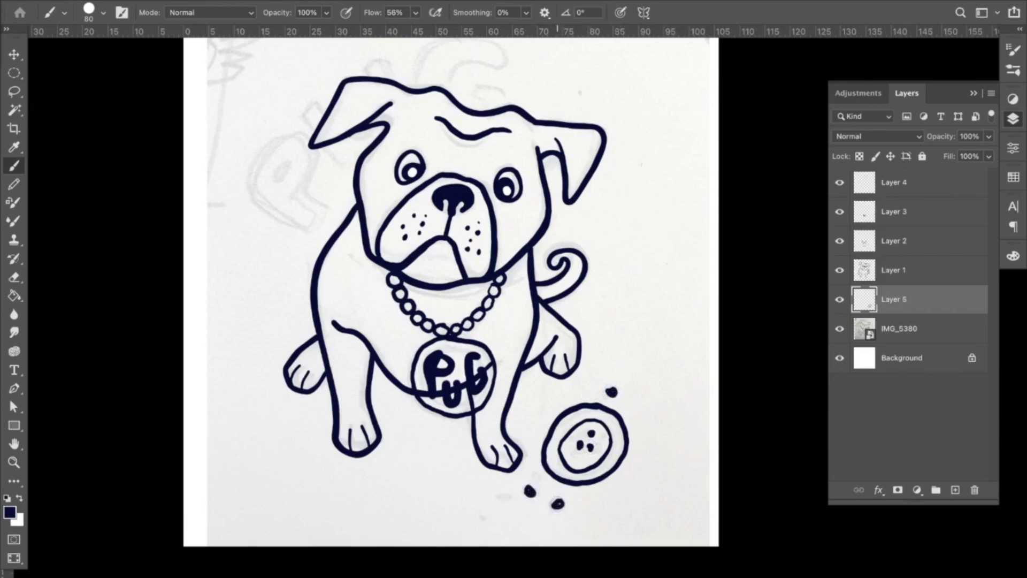
pyautogui.click(552, 489)
pyautogui.click(511, 499)
# Step: Hide the sketch and paint the lettering "more?" on a new layer above Layer 5 with a 175 px navy brush
pyautogui.click(840, 329)
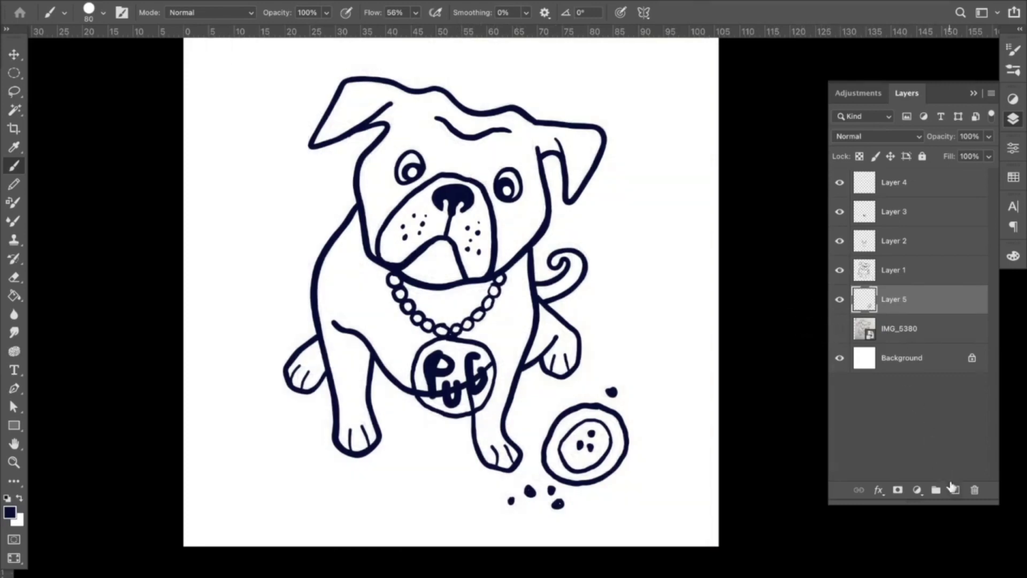
pyautogui.click(956, 490)
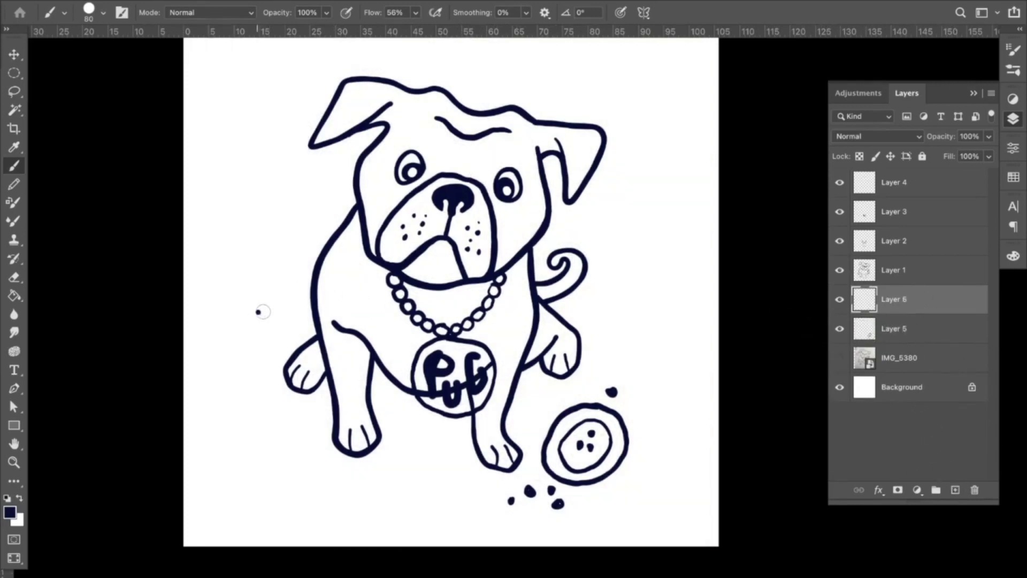
pyautogui.moveTo(263, 312); pyautogui.dragTo(263, 311)
pyautogui.press('super+z')
pyautogui.press('super+minus')
pyautogui.press('v')
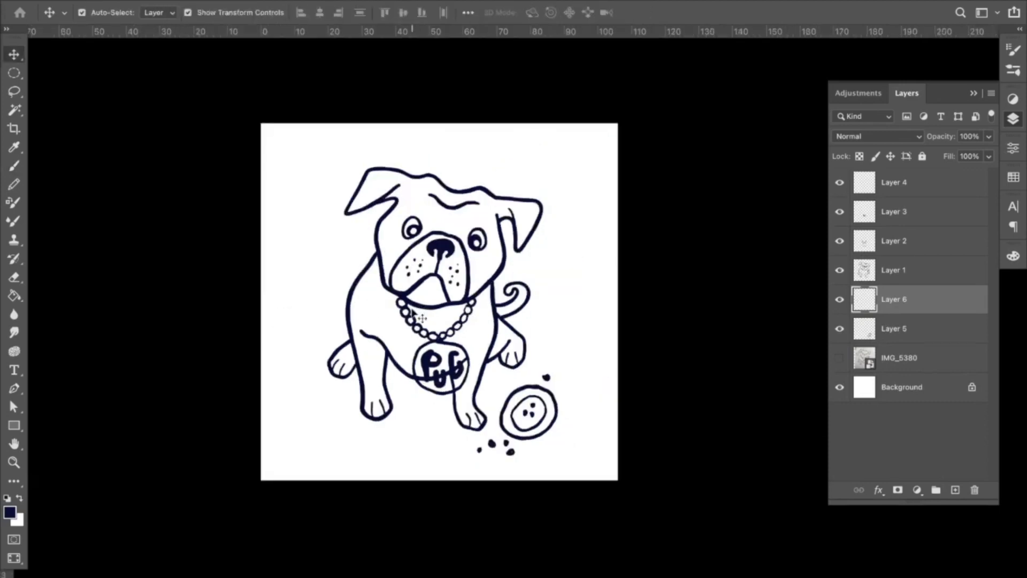
pyautogui.press('b')
pyautogui.moveTo(318, 257)
pyautogui.mouseDown()
pyautogui.moveTo(407, 227)
pyautogui.moveTo(528, 225)
pyautogui.mouseUp()
pyautogui.moveTo(546, 171); pyautogui.dragTo(566, 242)
pyautogui.click(572, 265)
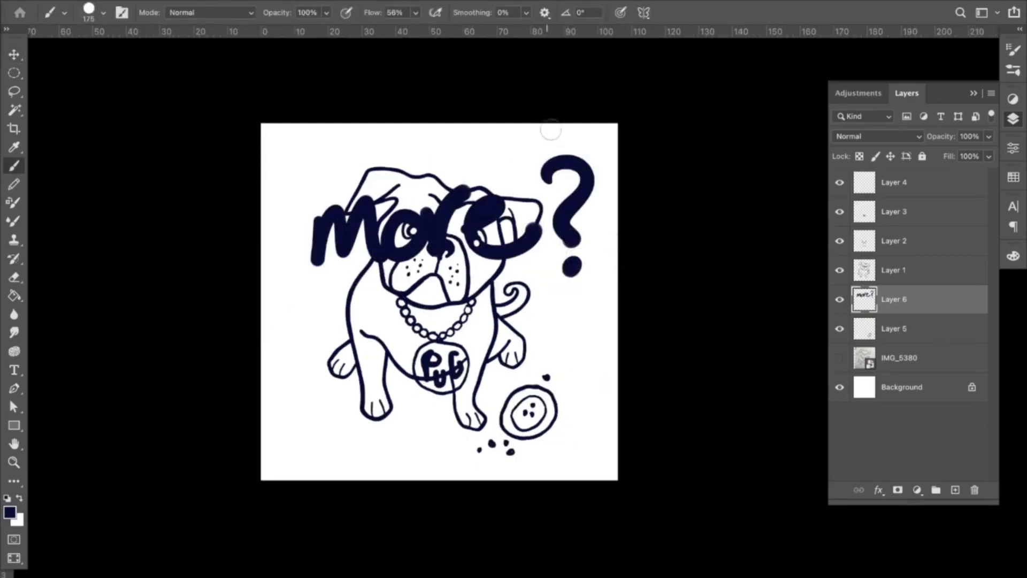
# Step: Scale down the "more?" lettering, rotate it to run steeply upward beside the pug's left side, apply the transform and deselect it
pyautogui.hotkey('ctrl', 't')
pyautogui.moveTo(594, 152); pyautogui.dragTo(466, 222)
pyautogui.moveTo(435, 279); pyautogui.dragTo(582, 285)
pyautogui.moveTo(615, 255); pyautogui.dragTo(616, 348)
pyautogui.moveTo(540, 284); pyautogui.dragTo(575, 315)
pyautogui.moveTo(595, 371); pyautogui.dragTo(626, 257)
pyautogui.moveTo(559, 313); pyautogui.dragTo(334, 283)
pyautogui.moveTo(314, 374); pyautogui.dragTo(323, 377)
pyautogui.moveTo(325, 315); pyautogui.dragTo(330, 319)
pyautogui.press('Return')
pyautogui.click(664, 134)
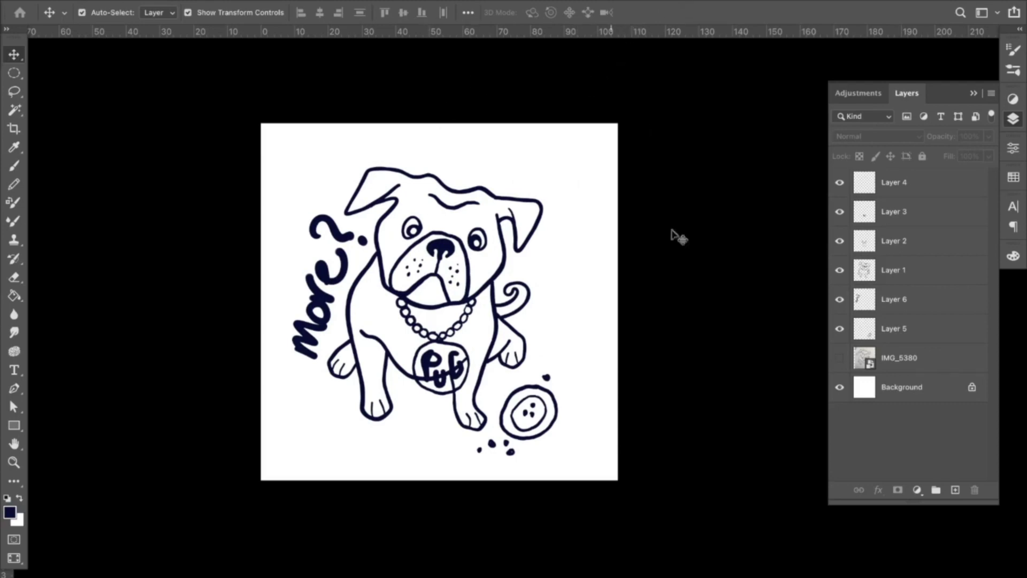
# Step: Fill the pendant's interior with white on Layer 2 to cover the body lines behind it, and deselect
pyautogui.click(872, 218)
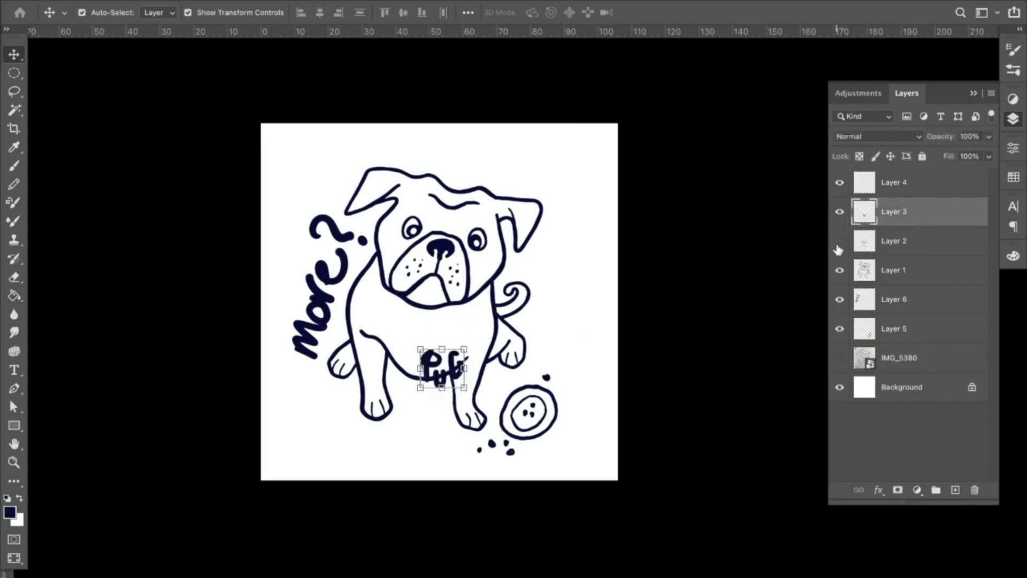
pyautogui.click(896, 244)
pyautogui.press('w')
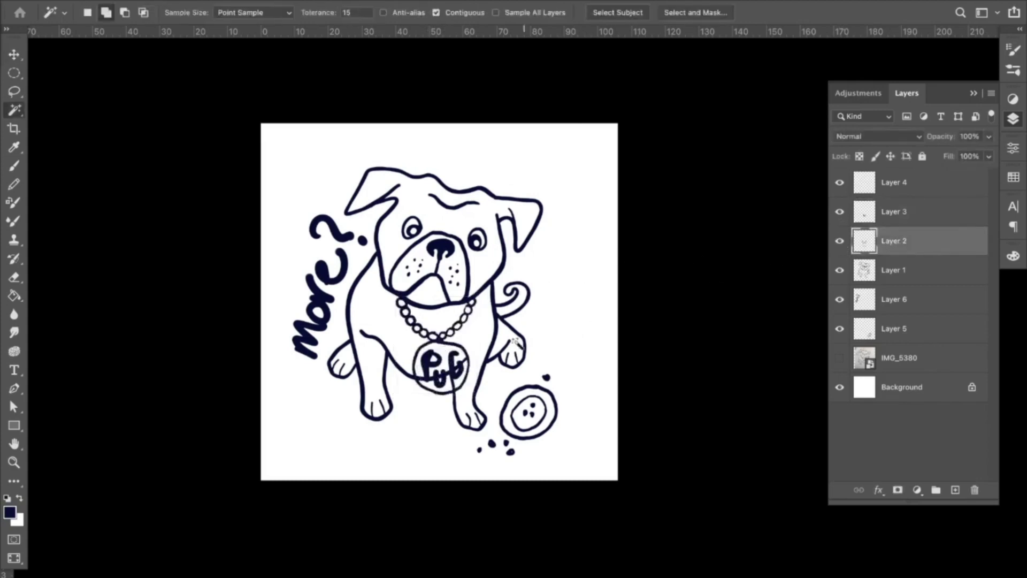
pyautogui.click(446, 349)
pyautogui.press('super+BackSpace')
pyautogui.press('v')
pyautogui.click(695, 431)
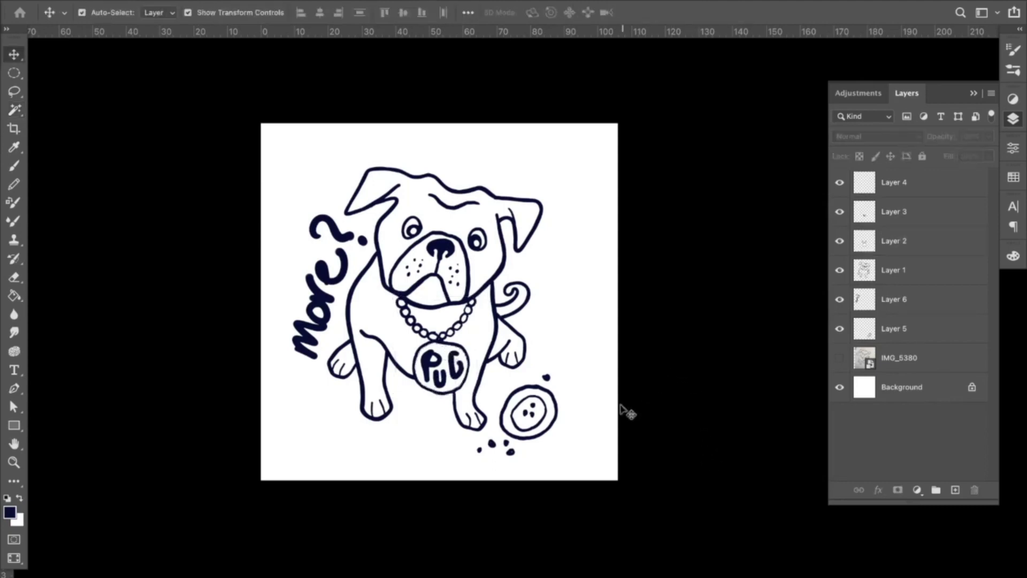
# Step: Scale the food bowl drawing down slightly, move it a little left and up toward the pug's paw, and deselect it
pyautogui.click(545, 423)
pyautogui.hotkey('shift', 'Left')
pyautogui.hotkey('shift', 'Left')
pyautogui.hotkey('shift', 'Left')
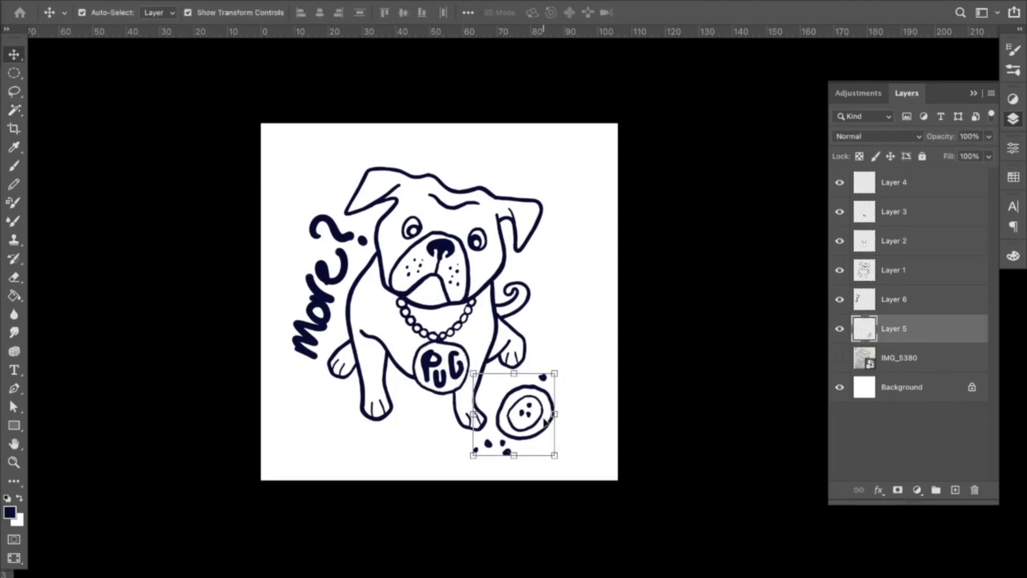
pyautogui.moveTo(566, 359); pyautogui.dragTo(562, 356)
pyautogui.moveTo(541, 403); pyautogui.dragTo(541, 395)
pyautogui.press('Return')
pyautogui.click(556, 364)
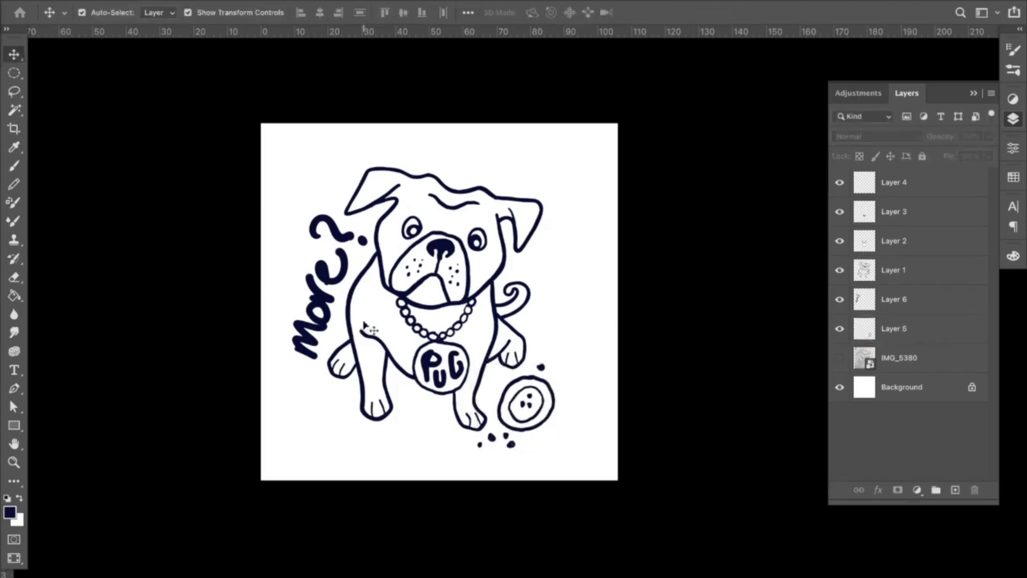
# Step: Fine-tune the size and position of the "more?" lettering beside the pug, apply the transform and deselect it
pyautogui.click(317, 298)
pyautogui.moveTo(288, 369); pyautogui.dragTo(292, 370)
pyautogui.moveTo(337, 282); pyautogui.dragTo(341, 284)
pyautogui.press('Return')
pyautogui.click(710, 294)
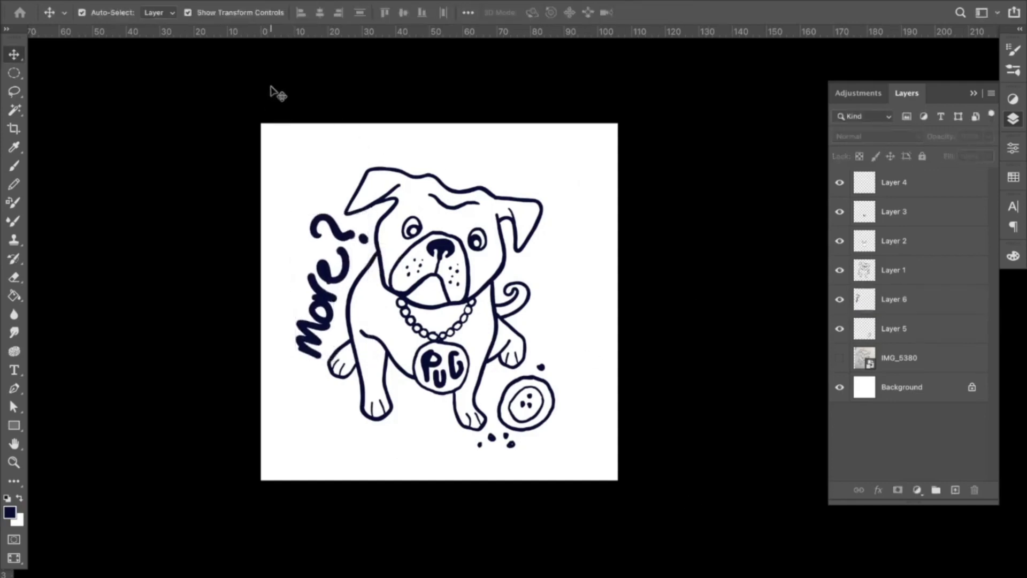
# Step: Select all the visible artwork layers together, nudge them right to centre the design on the canvas, and deselect them
pyautogui.moveTo(273, 88); pyautogui.dragTo(583, 448)
pyautogui.hotkey('shift', 'Right')
pyautogui.hotkey('shift', 'Right')
pyautogui.hotkey('shift', 'Right')
pyautogui.hotkey('shift', 'Right')
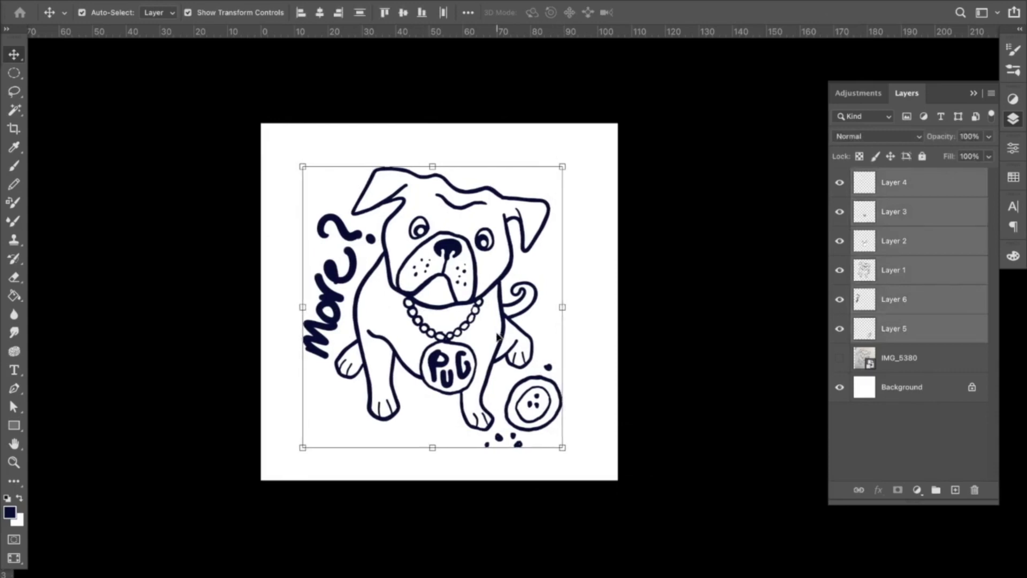
pyautogui.hotkey('shift', 'Down')
pyautogui.hotkey('shift', 'Up')
pyautogui.click(689, 292)
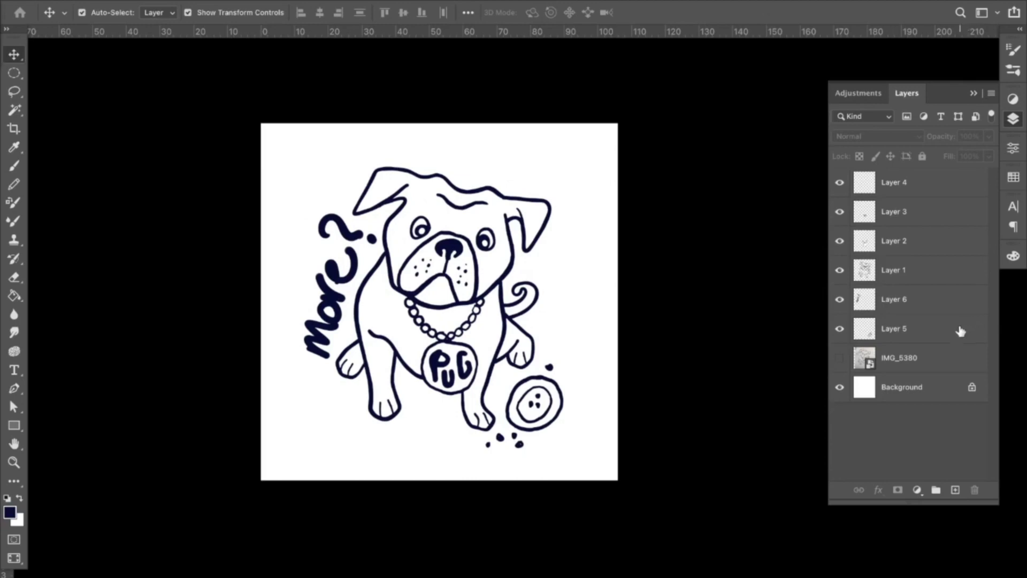
# Step: Select the pendant's interior from Layer 2 and fill it with yellow f4cb0c on a new layer directly above
pyautogui.click(903, 210)
pyautogui.click(908, 236)
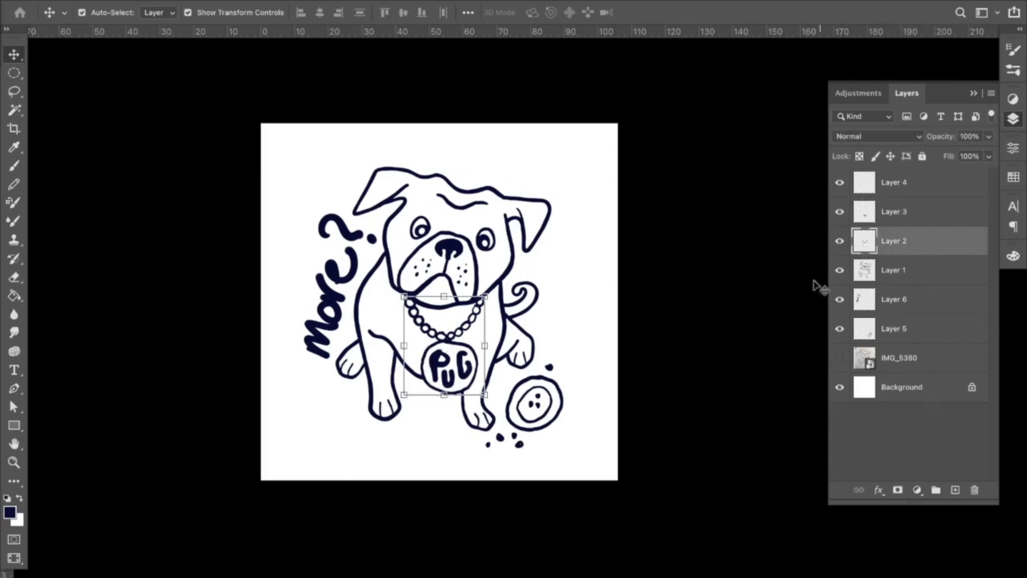
pyautogui.press('w')
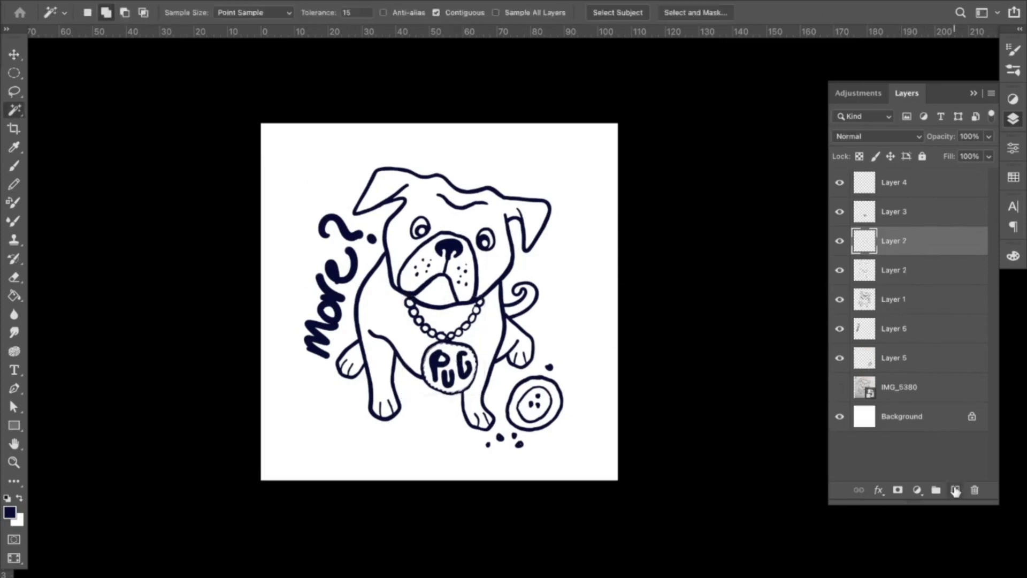
pyautogui.click(9, 512)
pyautogui.click(756, 361)
pyautogui.moveTo(792, 351); pyautogui.dragTo(792, 378)
pyautogui.moveTo(773, 298); pyautogui.dragTo(784, 216)
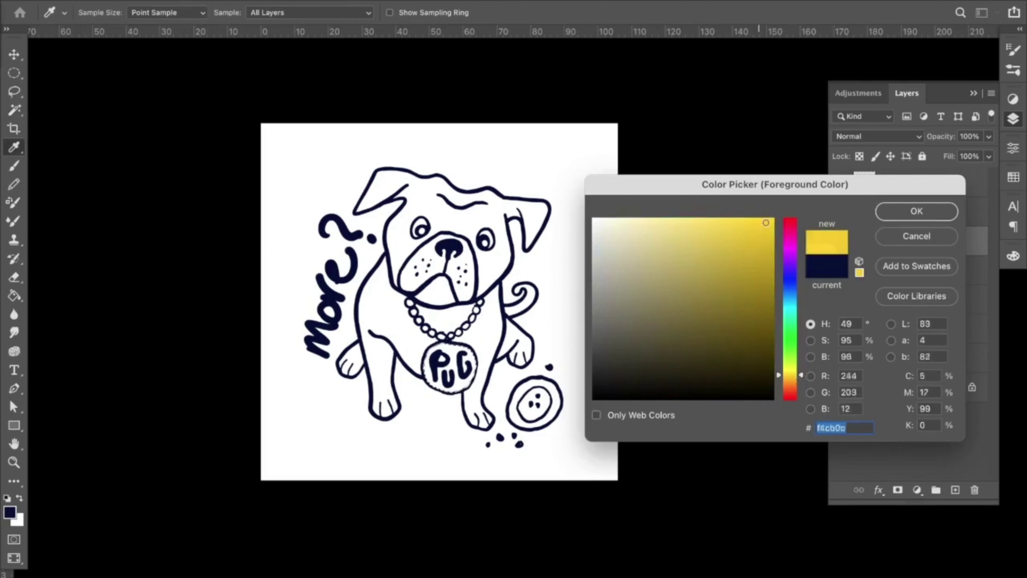
pyautogui.click(922, 213)
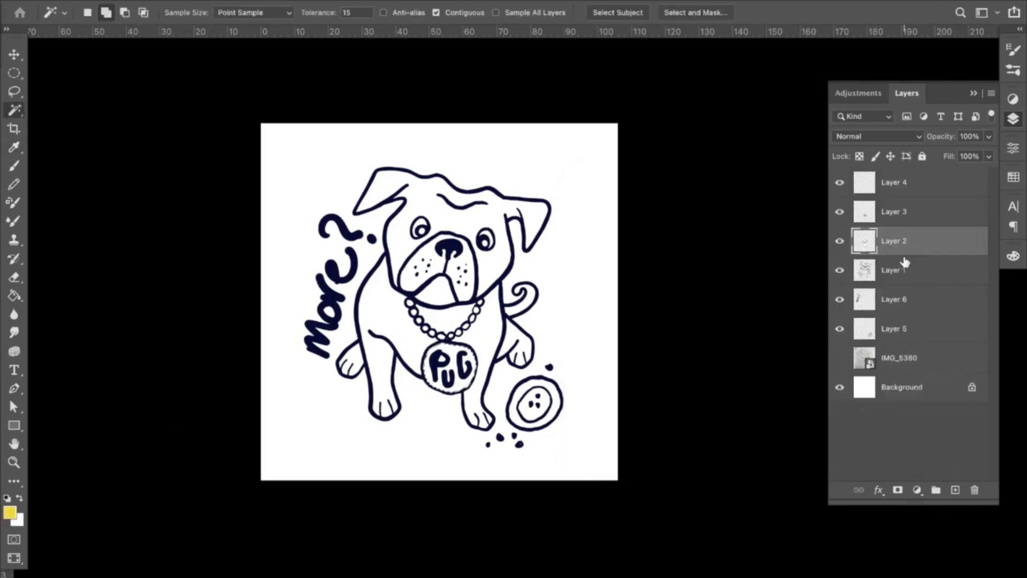
pyautogui.hotkey('alt', 'BackSpace')
pyautogui.press('super+d')
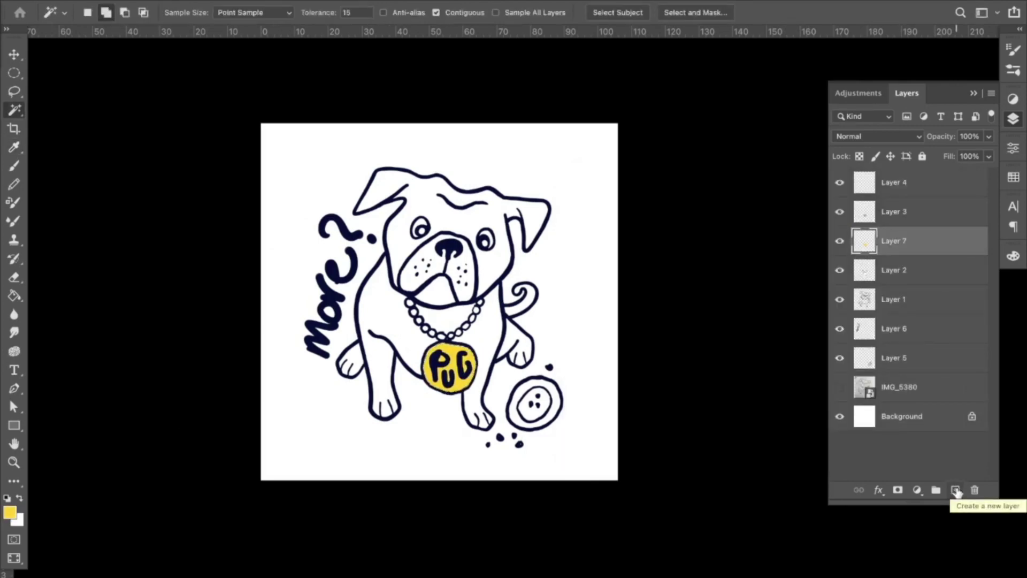
# Step: Inspect the pendant's edges up close, replace the yellow fill on Layer 7 with white, and deselect everything
pyautogui.press('z')
pyautogui.click(474, 369)
pyautogui.click(474, 368)
pyautogui.click(473, 367)
pyautogui.click(466, 361)
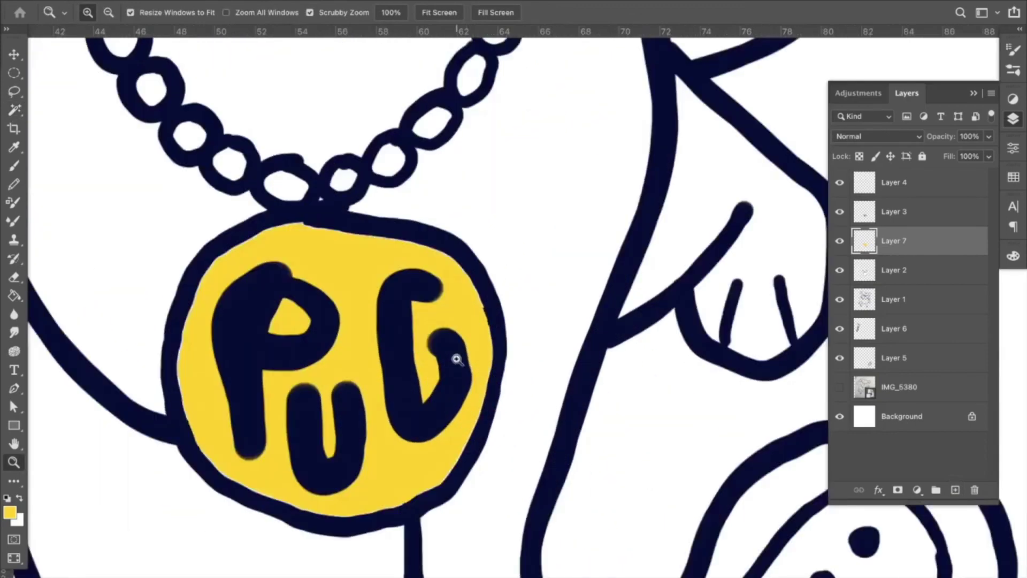
pyautogui.press('v')
pyautogui.press('super+z')
pyautogui.press('super+z')
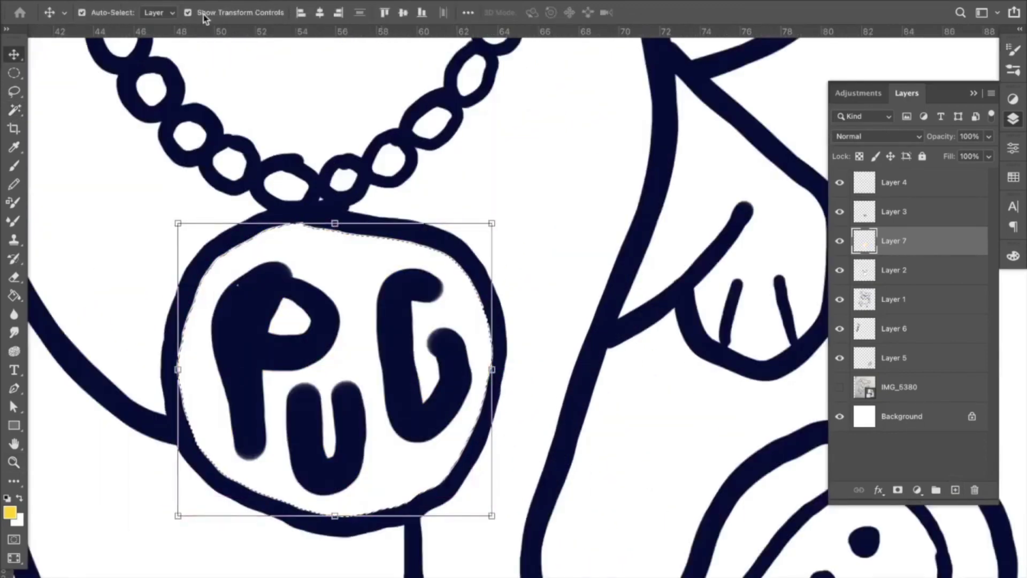
pyautogui.press('super+d')
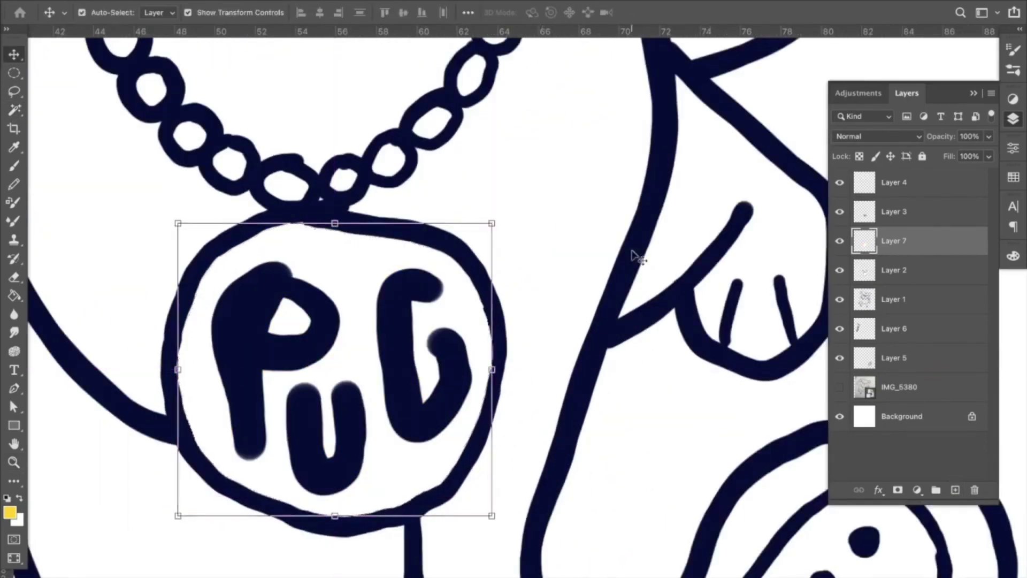
pyautogui.keyDown('ctrl'); pyautogui.click(566, 226); pyautogui.keyUp('ctrl')
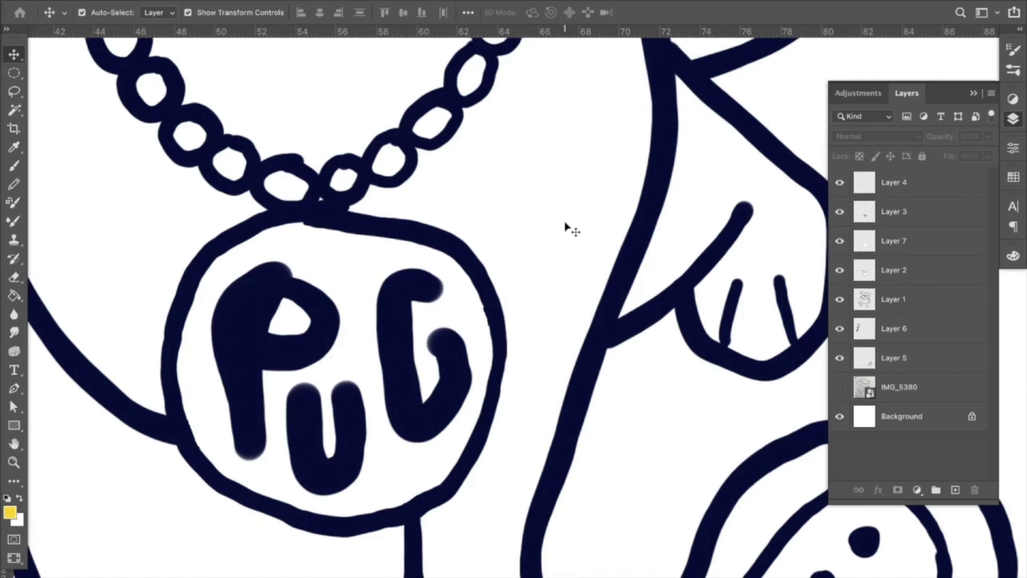
# Step: Undo the white fill on Layer 7 and fill the pendant's interior with yellow again, hiding the PUG letters on Layer 3 while filling
pyautogui.click(840, 212)
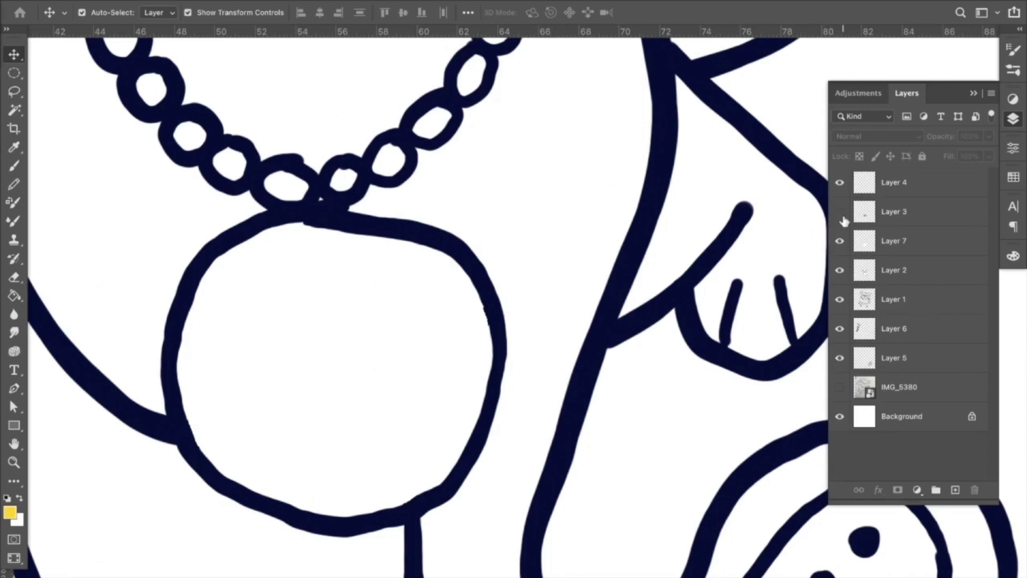
pyautogui.click(880, 245)
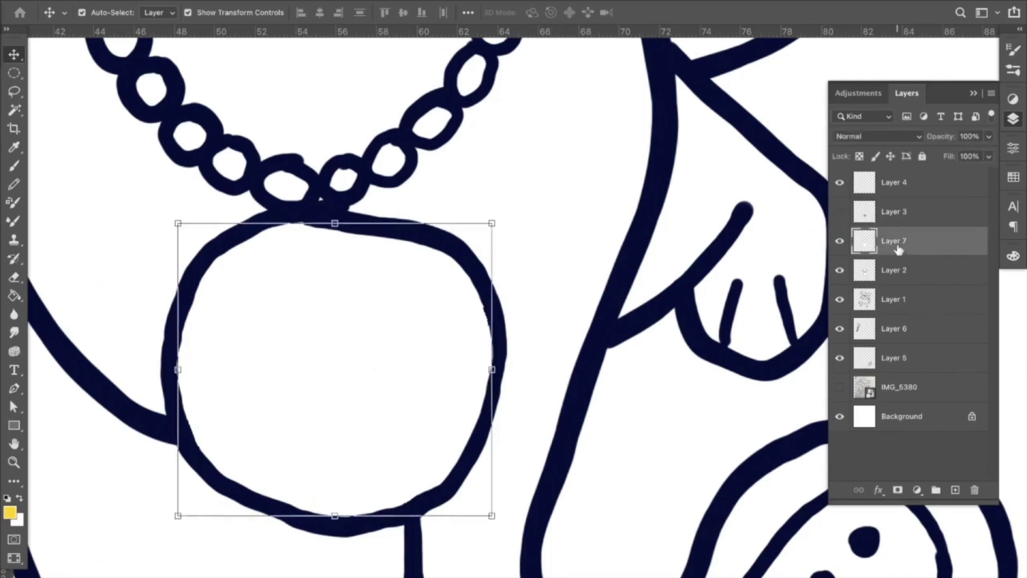
pyautogui.press('super+z')
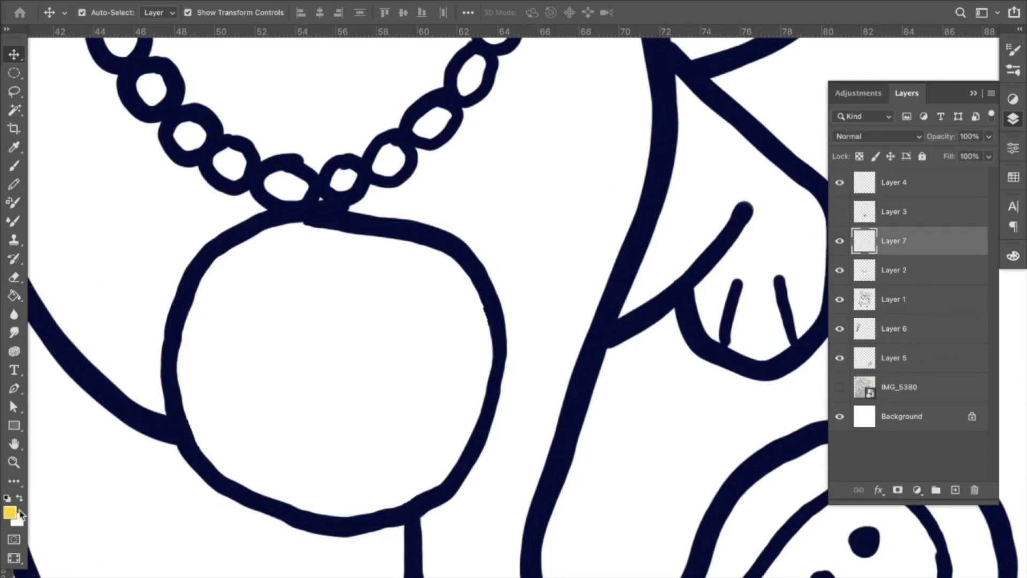
pyautogui.press('g')
pyautogui.click(293, 328)
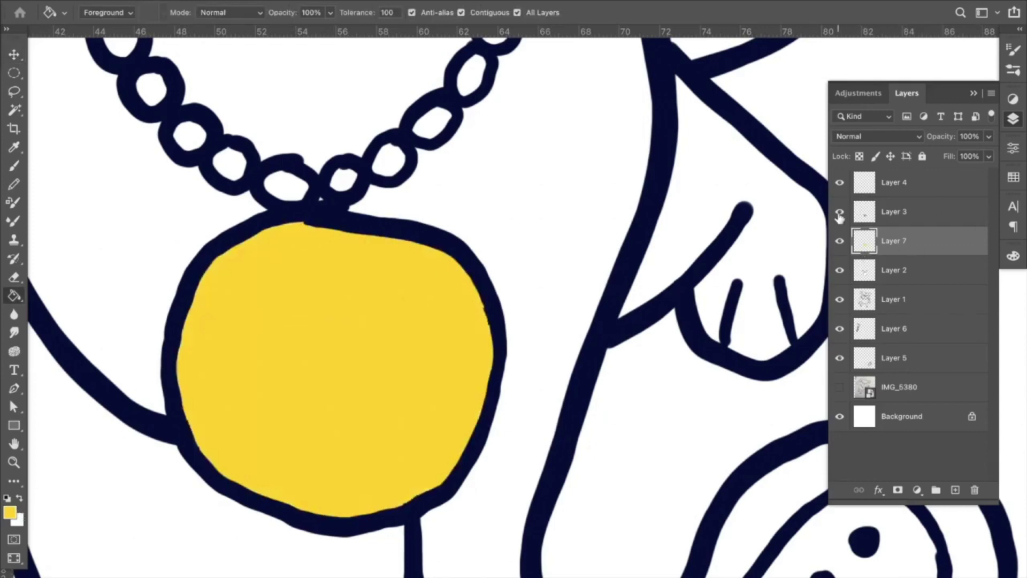
pyautogui.click(840, 214)
pyautogui.press('z')
pyautogui.keyDown('alt'); pyautogui.click(491, 305); pyautogui.keyUp('alt')
pyautogui.keyDown('alt'); pyautogui.click(491, 305); pyautogui.keyUp('alt')
pyautogui.keyDown('alt'); pyautogui.click(492, 306); pyautogui.keyUp('alt')
pyautogui.press('v')
pyautogui.click(614, 377)
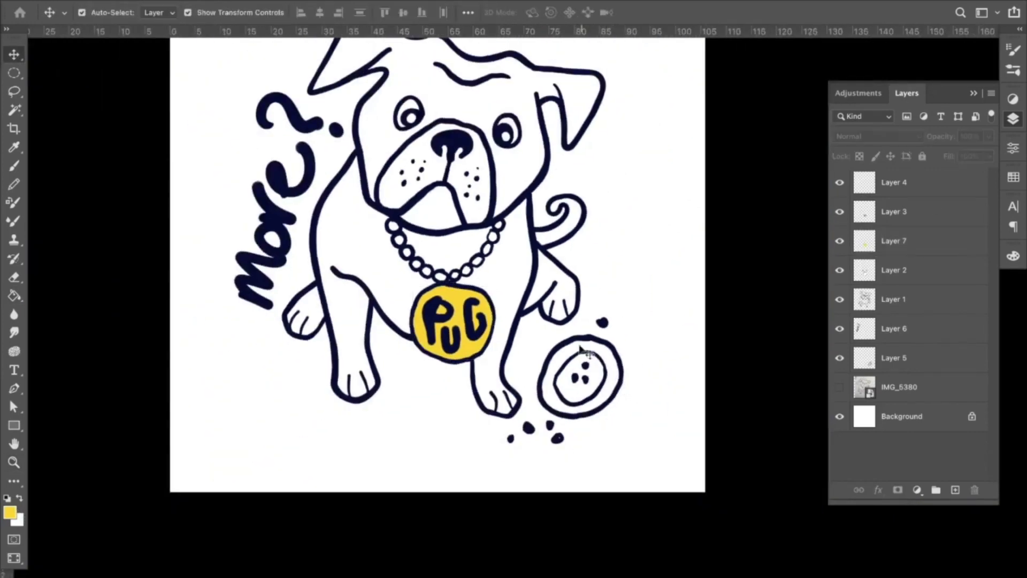
# Step: Apply a pinkish-red Color Overlay to the "more?" lettering and merge the effect into the layer
pyautogui.click(272, 215)
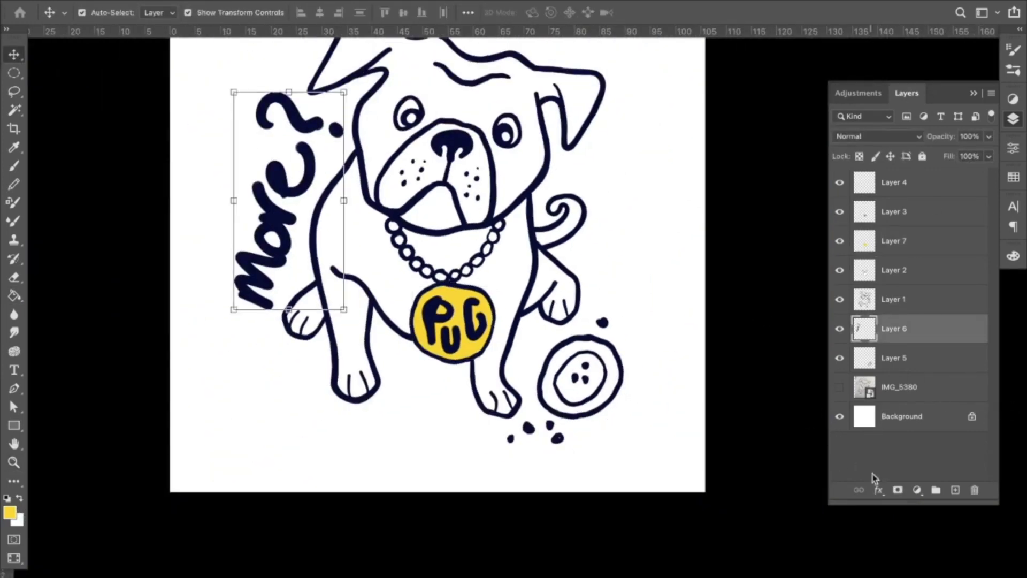
pyautogui.click(878, 489)
pyautogui.click(899, 577)
pyautogui.moveTo(495, 258); pyautogui.dragTo(725, 316)
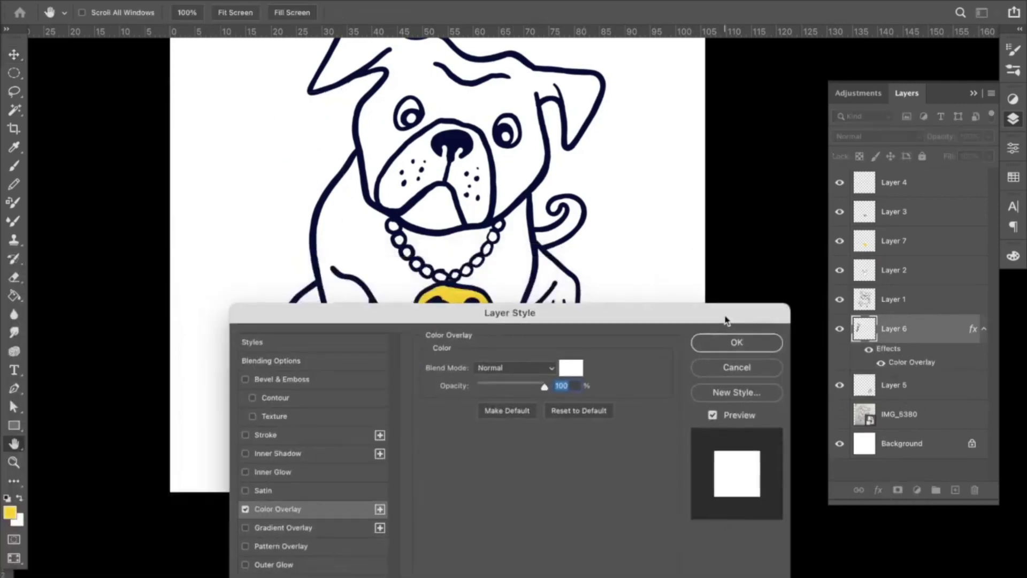
pyautogui.click(571, 368)
pyautogui.click(460, 296)
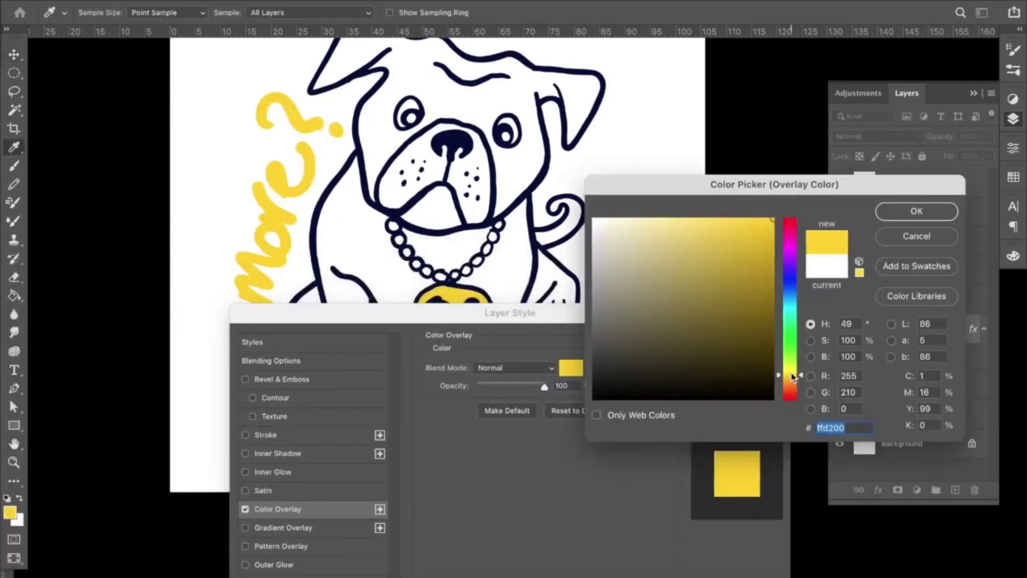
pyautogui.moveTo(793, 376); pyautogui.dragTo(795, 224)
pyautogui.click(916, 211)
pyautogui.click(737, 340)
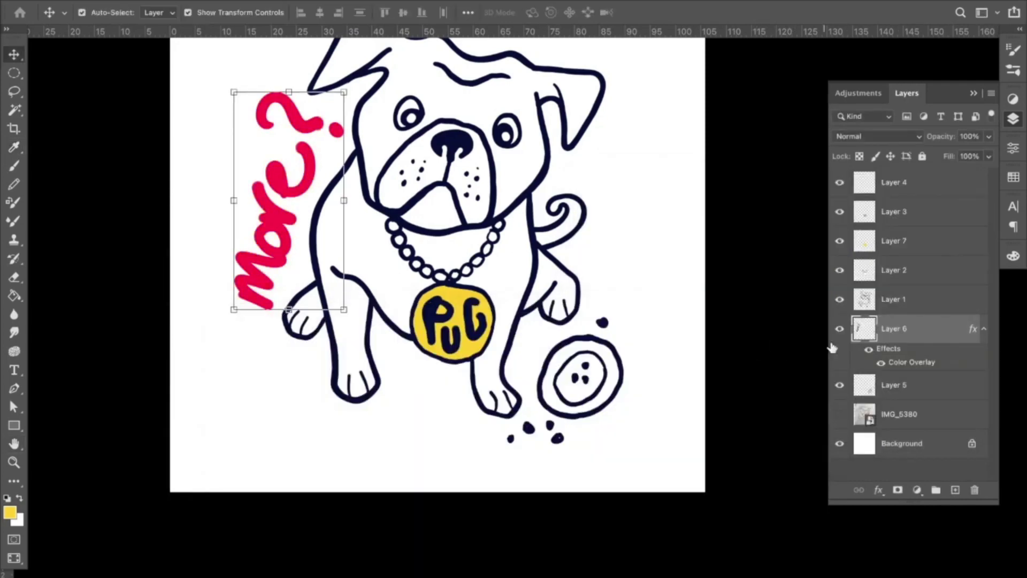
pyautogui.click(955, 490)
pyautogui.hotkey('ctrl', 'e')
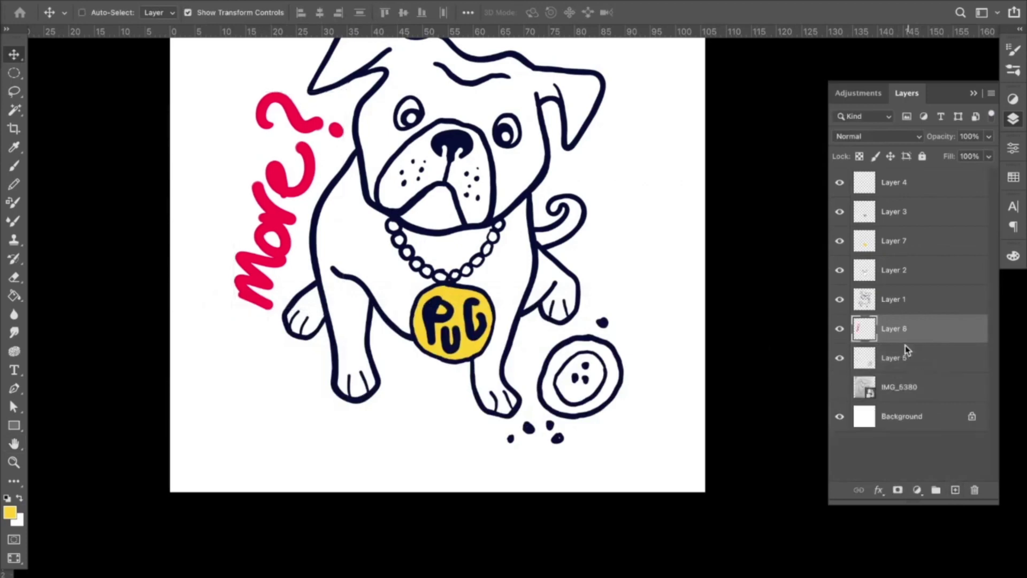
# Step: Shift the "more?" lettering's hue by +44 to orange and hide its layer
pyautogui.hotkey('ctrl', 'u')
pyautogui.moveTo(805, 186); pyautogui.dragTo(838, 183)
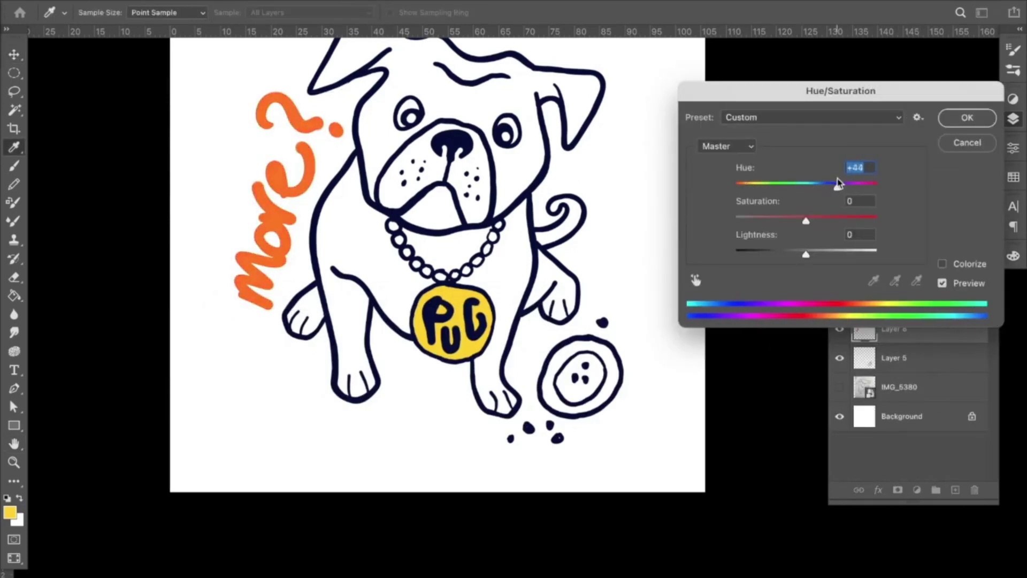
pyautogui.click(965, 124)
pyautogui.click(738, 182)
pyautogui.press('z')
pyautogui.moveTo(527, 316); pyautogui.dragTo(466, 285)
pyautogui.click(466, 285)
pyautogui.press('v')
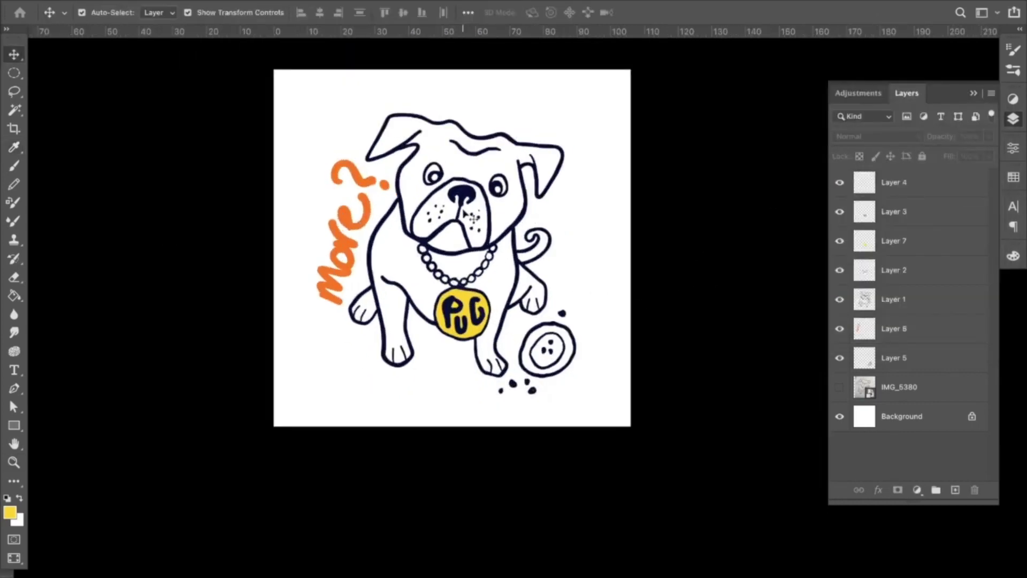
pyautogui.press('z')
pyautogui.press('v')
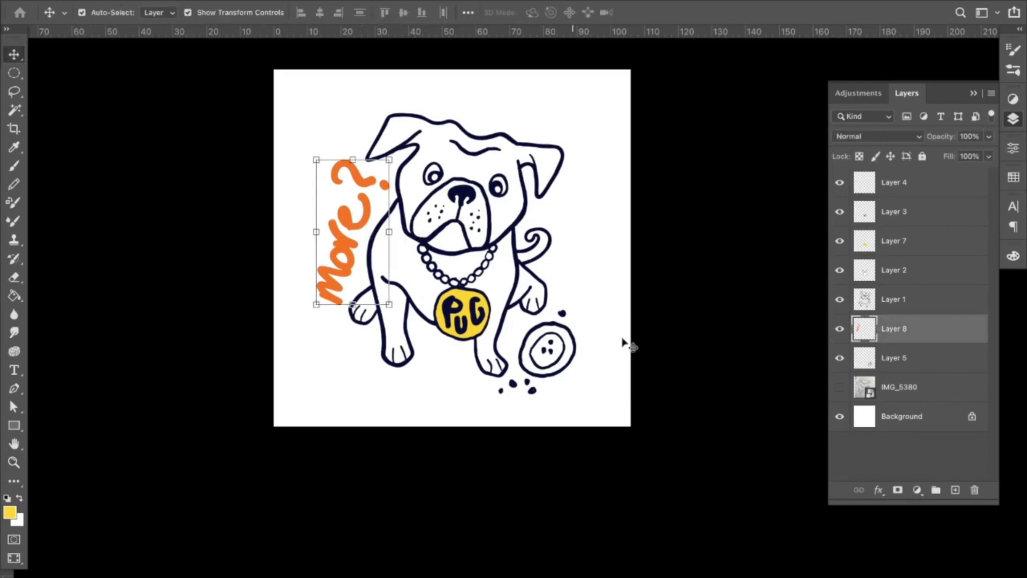
pyautogui.click(839, 330)
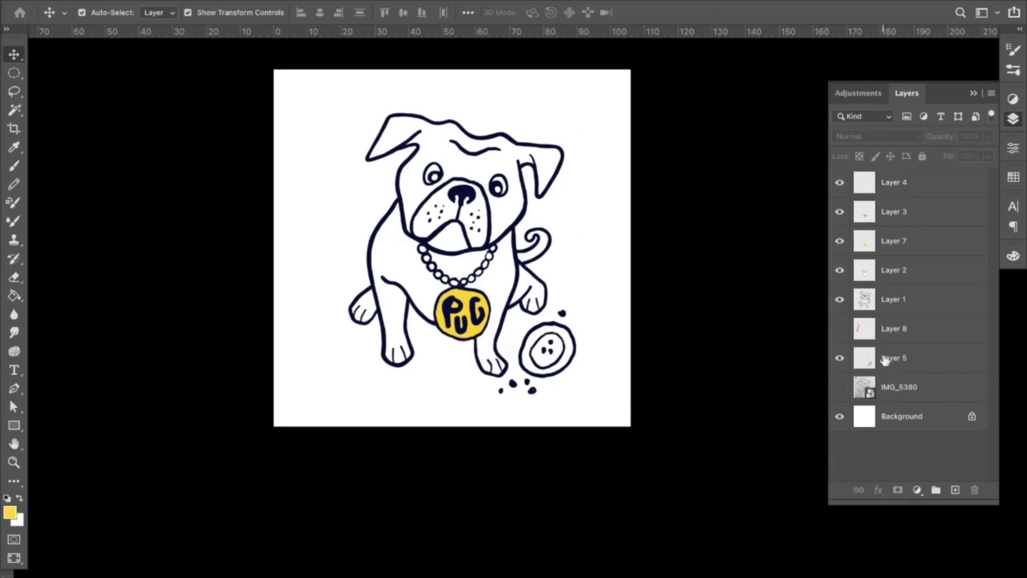
pyautogui.click(894, 300)
pyautogui.press('w')
pyautogui.click(603, 286)
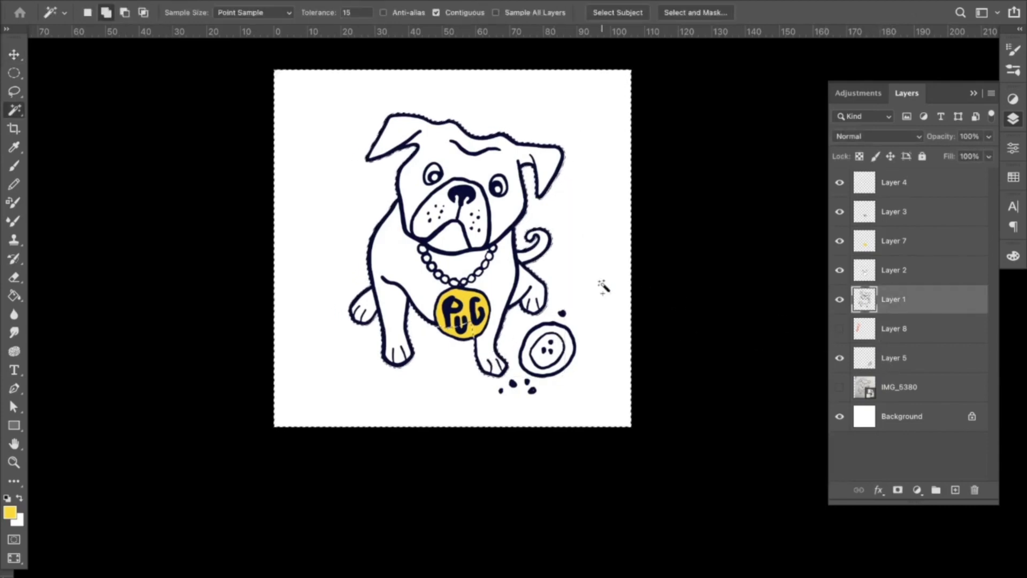
pyautogui.hotkey('ctrl', 'd')
pyautogui.press('v')
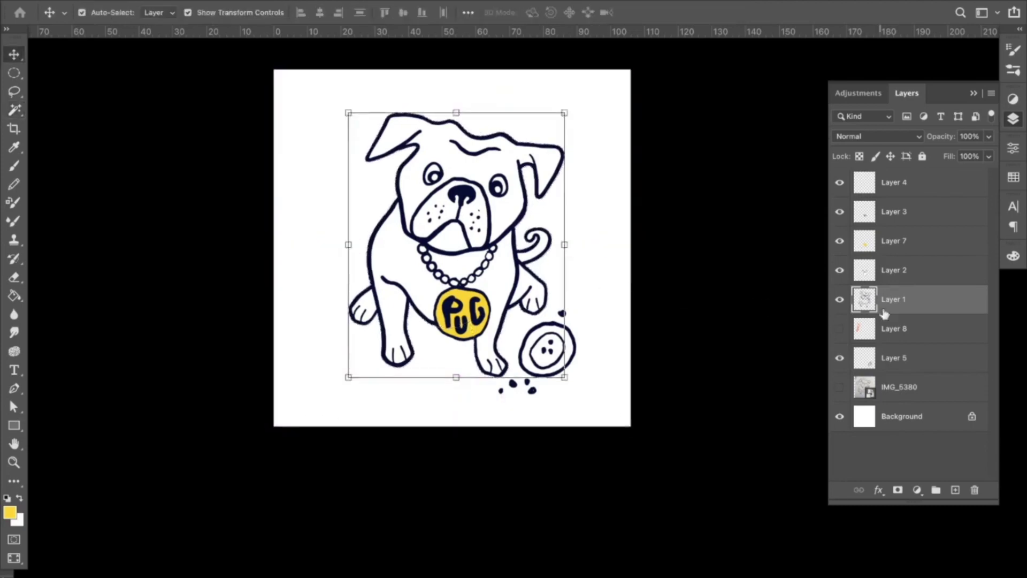
# Step: Stamp the artwork without the Background onto a merged layer, select the empty area around it, and hide the merged layer
pyautogui.hotkey('ctrl', 'alt', 'shift', 'e')
pyautogui.click(839, 434)
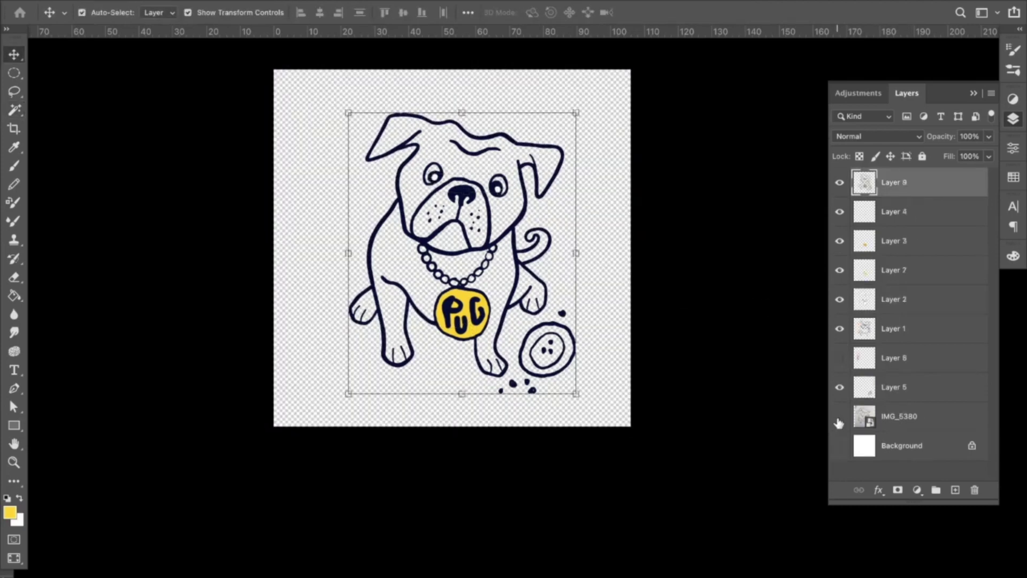
pyautogui.click(842, 446)
pyautogui.press('w')
pyautogui.click(608, 159)
pyautogui.click(840, 446)
pyautogui.click(840, 446)
pyautogui.click(838, 183)
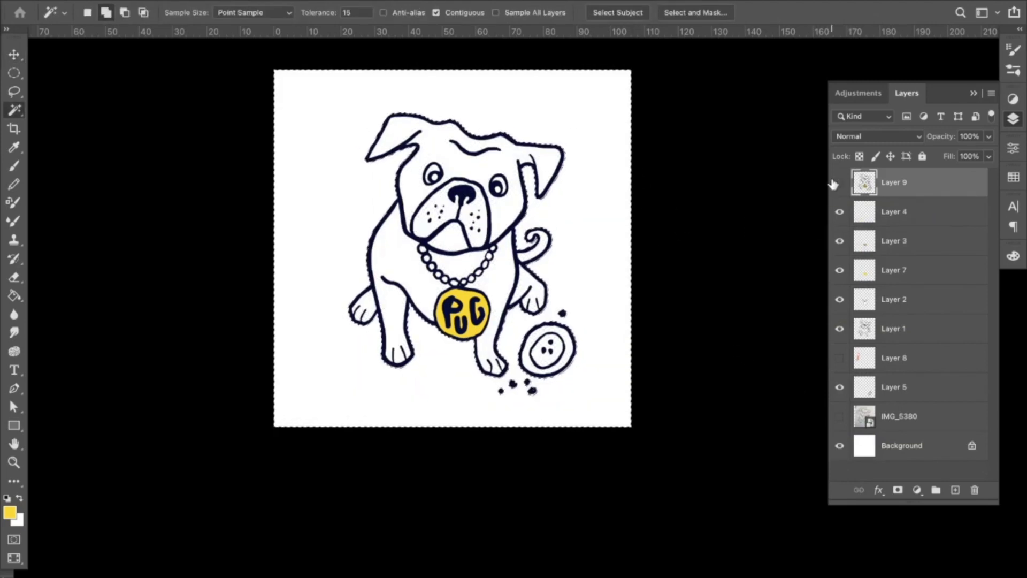
# Step: On a new layer above IMG_5380, paint a rounded yellow shape around the pug's body and legs with a 700 px brush, then deselect
pyautogui.click(929, 416)
pyautogui.click(955, 490)
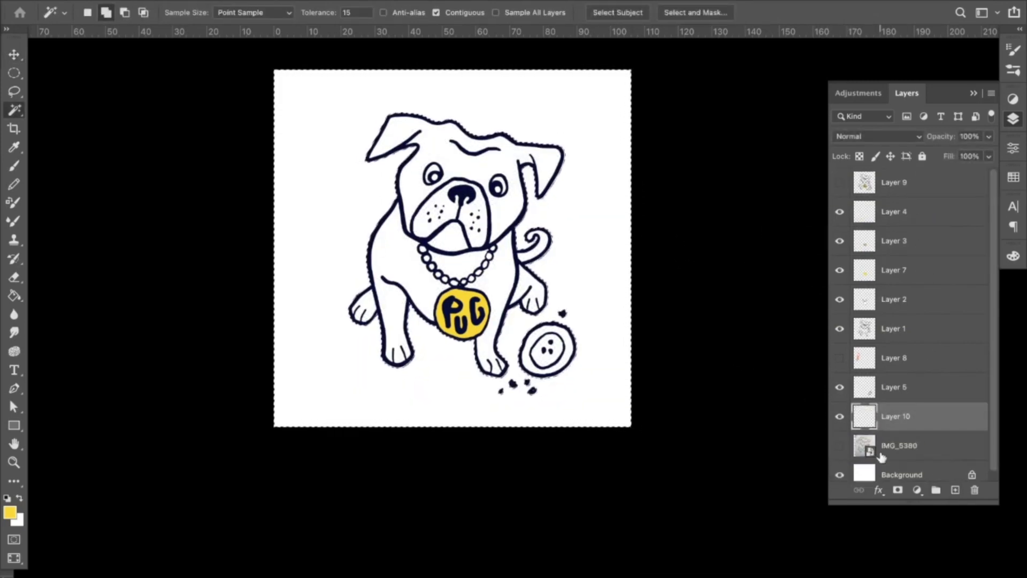
pyautogui.press('b')
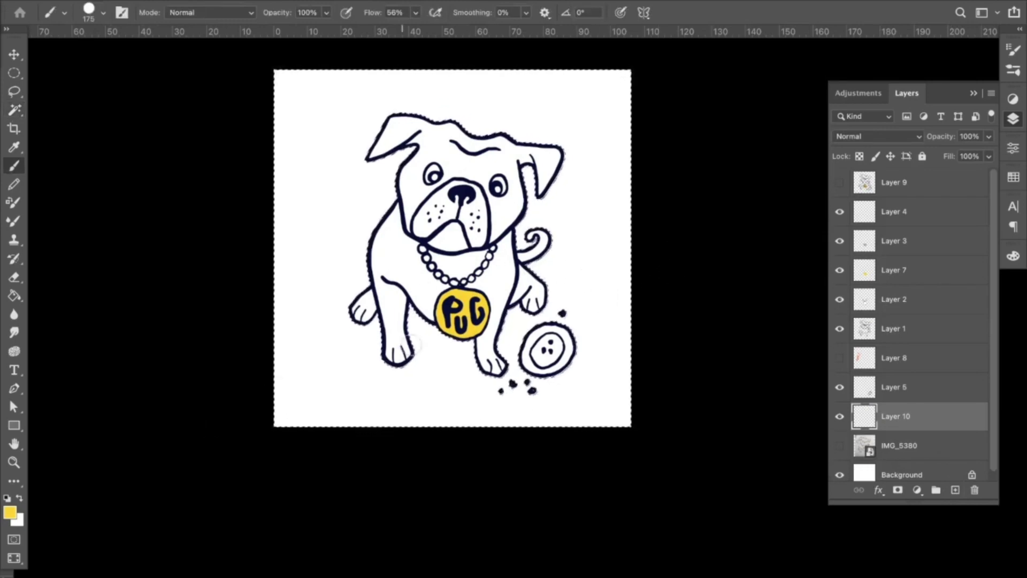
pyautogui.press(']')
pyautogui.press(']')
pyautogui.press(']')
pyautogui.press(']')
pyautogui.press(']')
pyautogui.press(']')
pyautogui.press(']')
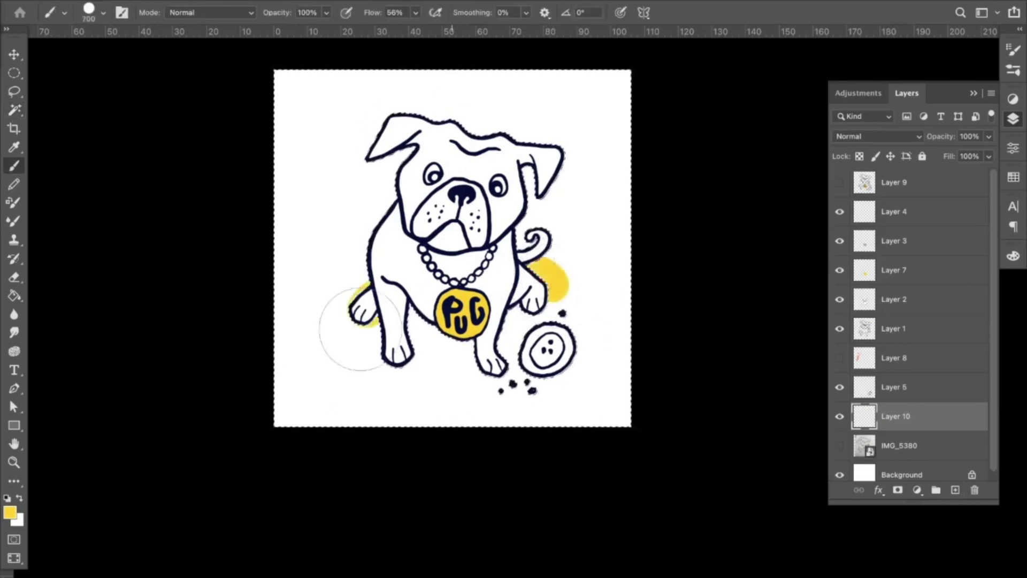
pyautogui.moveTo(361, 328); pyautogui.dragTo(416, 339)
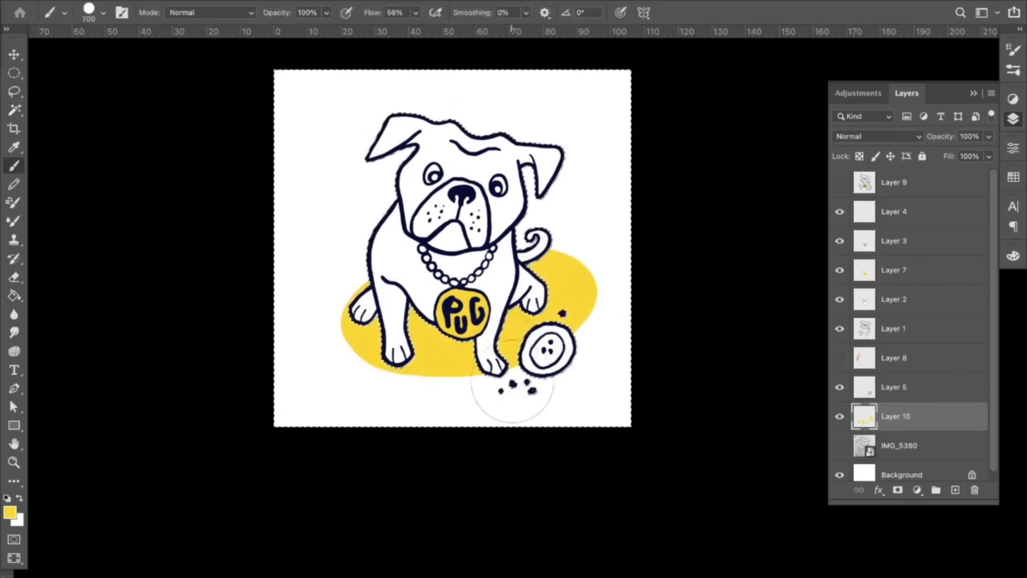
pyautogui.hotkey('ctrl', 'z')
pyautogui.moveTo(422, 256)
pyautogui.mouseDown()
pyautogui.moveTo(491, 372)
pyautogui.moveTo(399, 300)
pyautogui.moveTo(473, 289)
pyautogui.moveTo(519, 311)
pyautogui.moveTo(368, 304)
pyautogui.moveTo(544, 303)
pyautogui.moveTo(383, 285)
pyautogui.moveTo(537, 356)
pyautogui.moveTo(428, 225)
pyautogui.moveTo(383, 373)
pyautogui.moveTo(545, 342)
pyautogui.moveTo(567, 320)
pyautogui.mouseUp()
pyautogui.hotkey('ctrl', 'd')
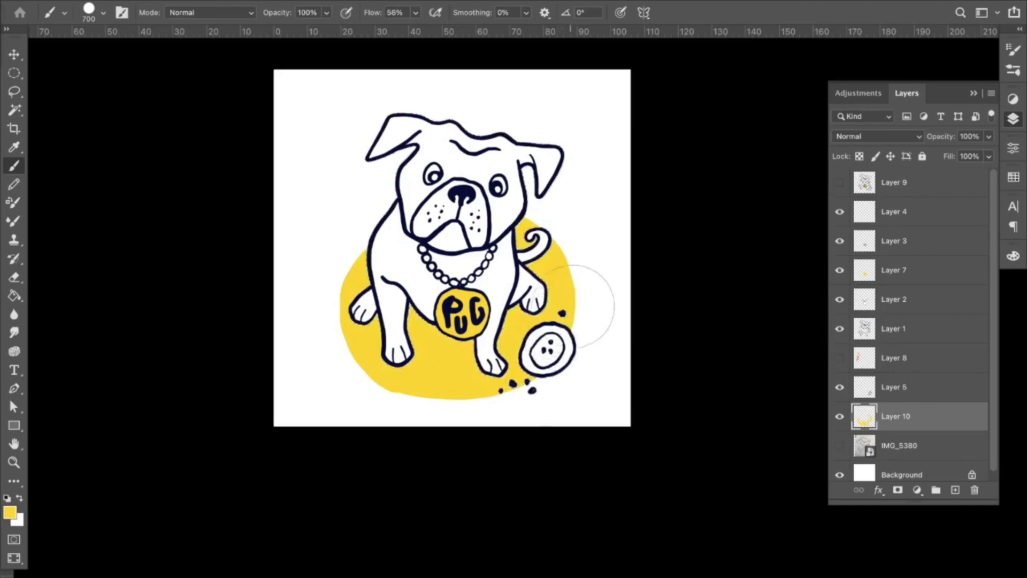
pyautogui.press('v')
pyautogui.click(689, 274)
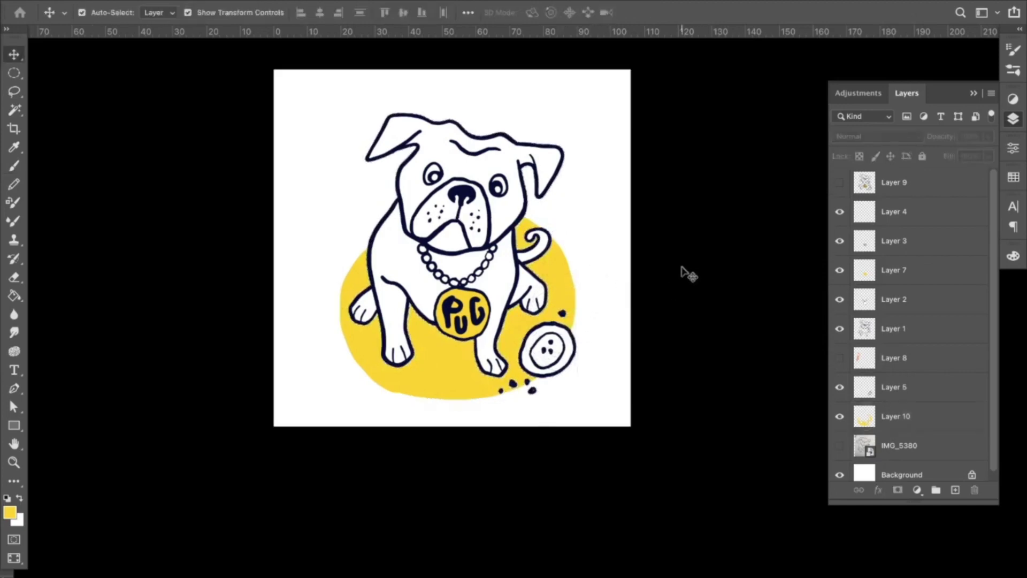
# Step: Add an empty layer above Layer 10, plus a layer clipped to Layer 10 with the Multiply blend mode
pyautogui.click(894, 416)
pyautogui.click(956, 490)
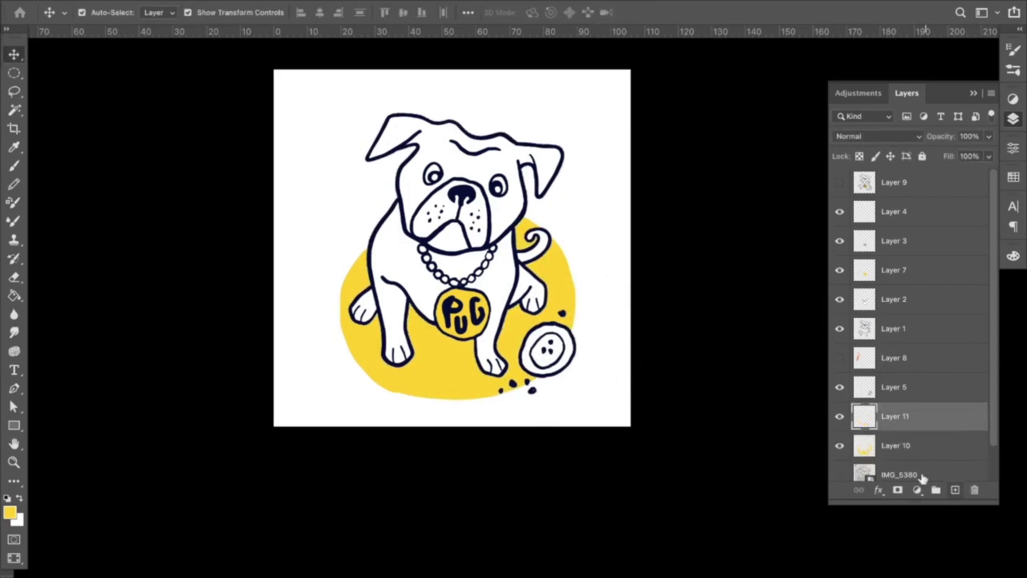
pyautogui.click(925, 445)
pyautogui.moveTo(429, 294); pyautogui.dragTo(688, 365)
pyautogui.keyDown('alt'); pyautogui.keyDown('super'); pyautogui.click(665, 359); pyautogui.keyUp('super'); pyautogui.keyUp('alt')
pyautogui.keyDown('alt'); pyautogui.keyDown('super'); pyautogui.click(665, 359); pyautogui.keyUp('super'); pyautogui.keyUp('alt')
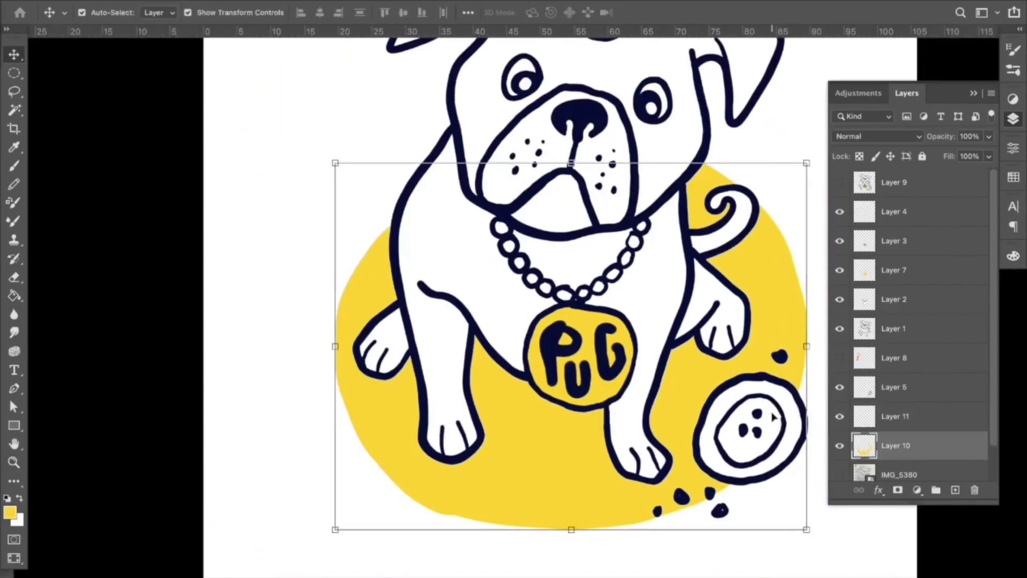
pyautogui.scroll(-3, 695, 369)
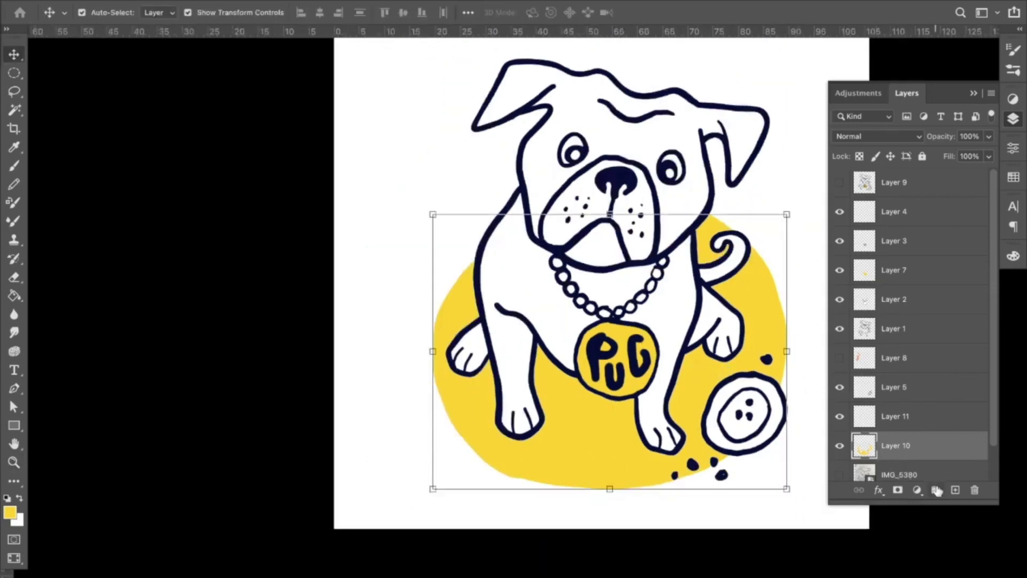
pyautogui.click(956, 490)
pyautogui.keyDown('alt'); pyautogui.click(922, 456); pyautogui.keyUp('alt')
pyautogui.press('b')
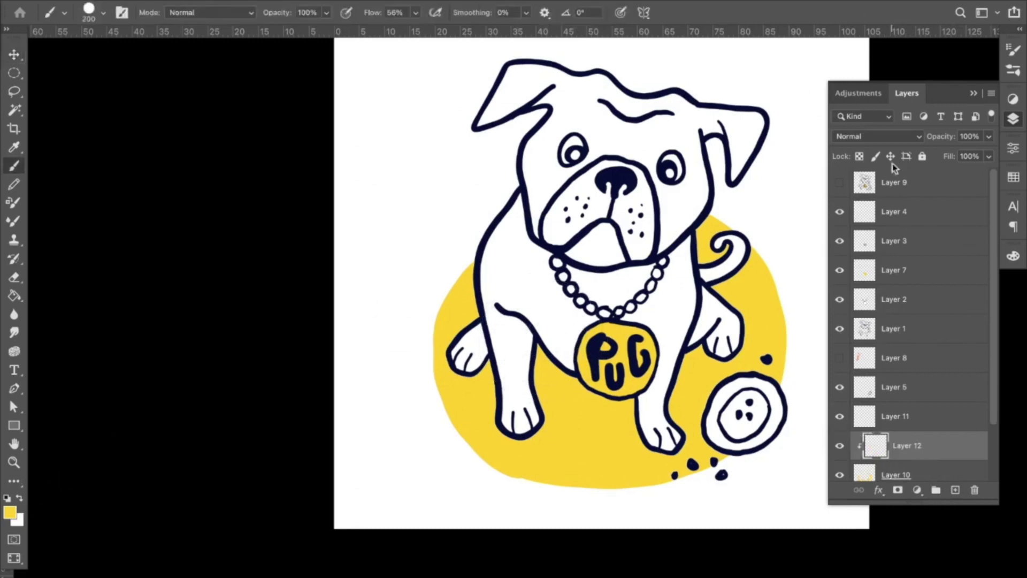
pyautogui.click(888, 136)
pyautogui.click(872, 179)
# Step: Paint Multiply shadows on the yellow shape beside the pug's legs, belly, tail and food bowl with a 200 px brush
pyautogui.moveTo(536, 358); pyautogui.dragTo(543, 415)
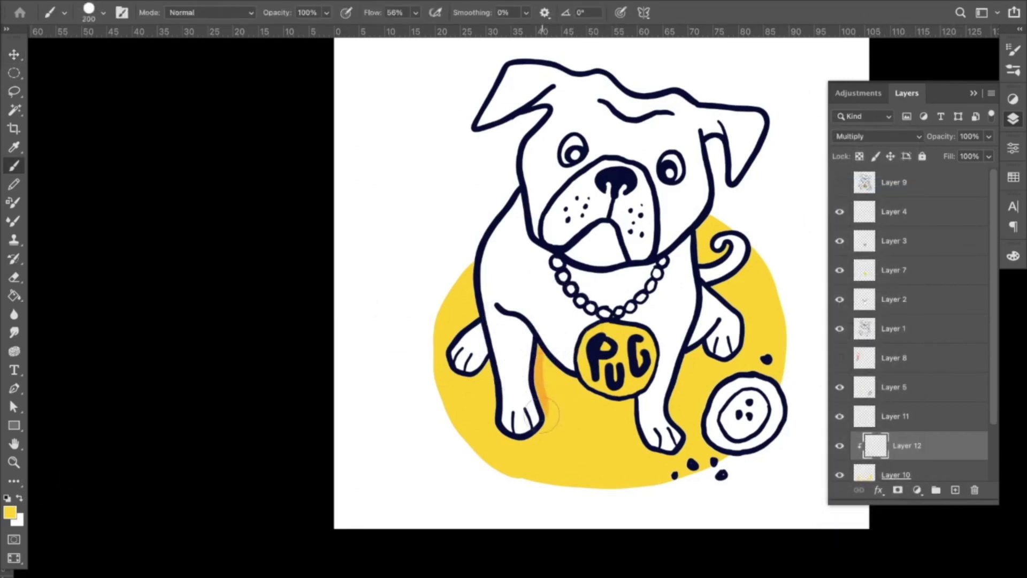
pyautogui.moveTo(554, 363)
pyautogui.mouseDown()
pyautogui.moveTo(580, 376)
pyautogui.moveTo(535, 369)
pyautogui.mouseUp()
pyautogui.moveTo(634, 393); pyautogui.dragTo(641, 430)
pyautogui.moveTo(697, 342)
pyautogui.mouseDown()
pyautogui.moveTo(680, 364)
pyautogui.moveTo(657, 417)
pyautogui.mouseUp()
pyautogui.moveTo(723, 293); pyautogui.dragTo(752, 278)
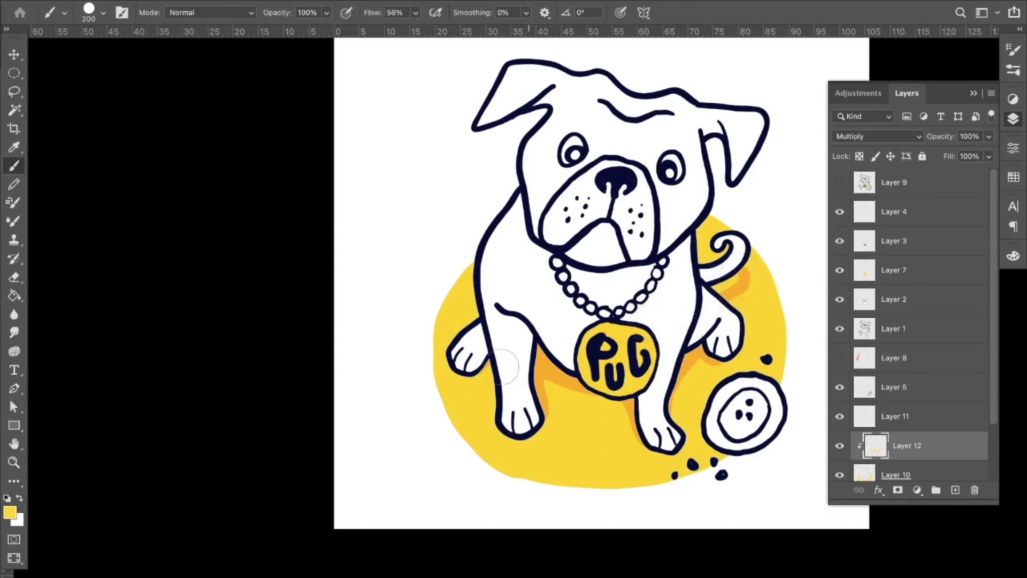
pyautogui.moveTo(700, 399)
pyautogui.mouseDown()
pyautogui.moveTo(704, 433)
pyautogui.moveTo(745, 453)
pyautogui.moveTo(719, 452)
pyautogui.mouseUp()
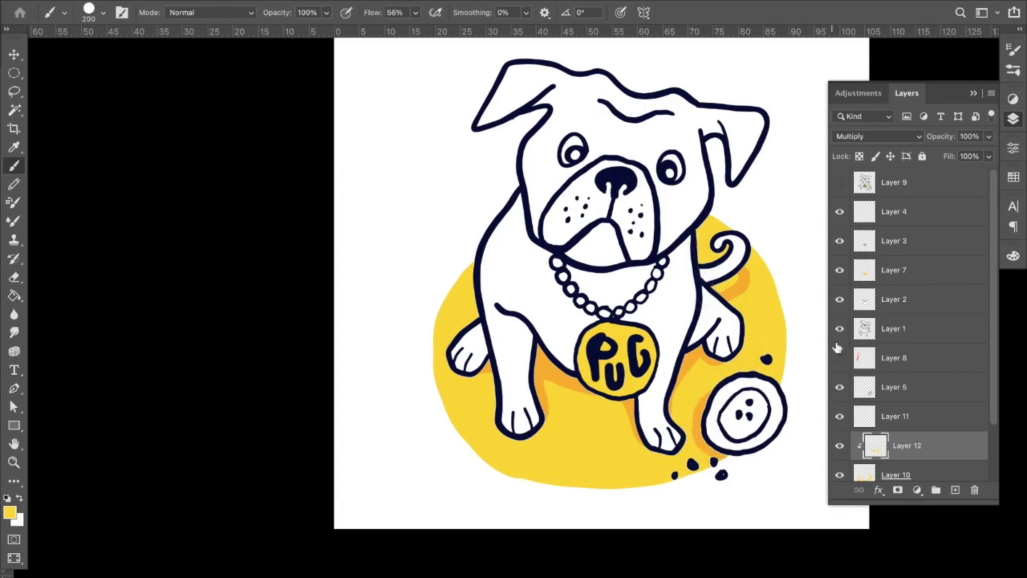
pyautogui.click(891, 137)
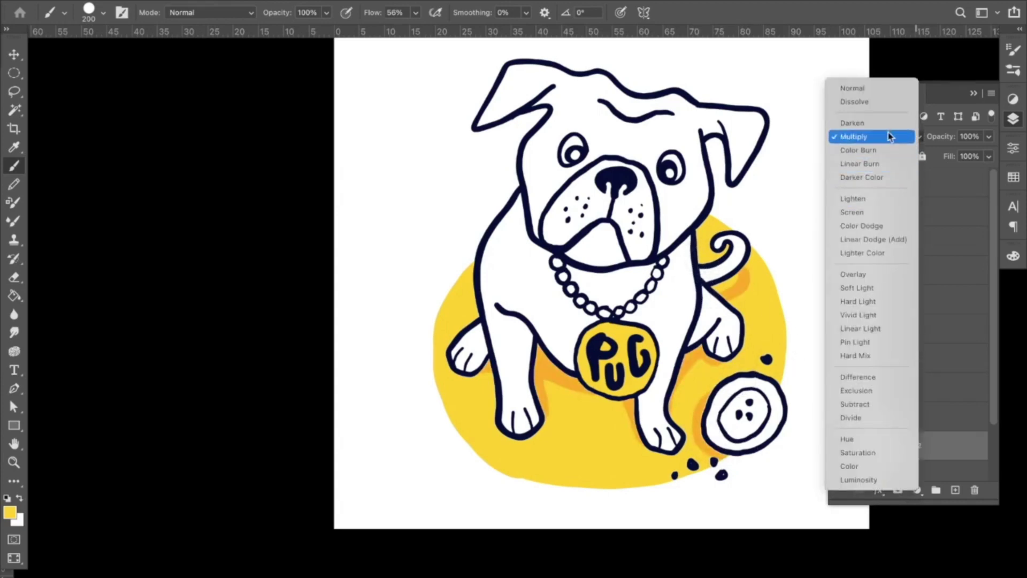
pyautogui.click(888, 138)
pyautogui.press('v')
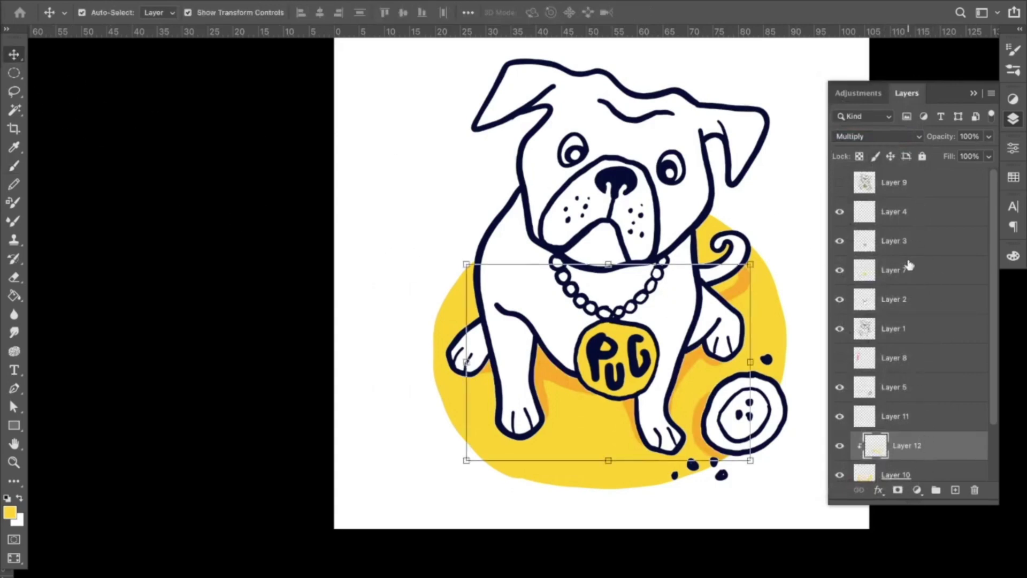
# Step: On a new layer above Layer 1, fill the pug's head, ears and chin with grey bdbdbd
pyautogui.click(899, 336)
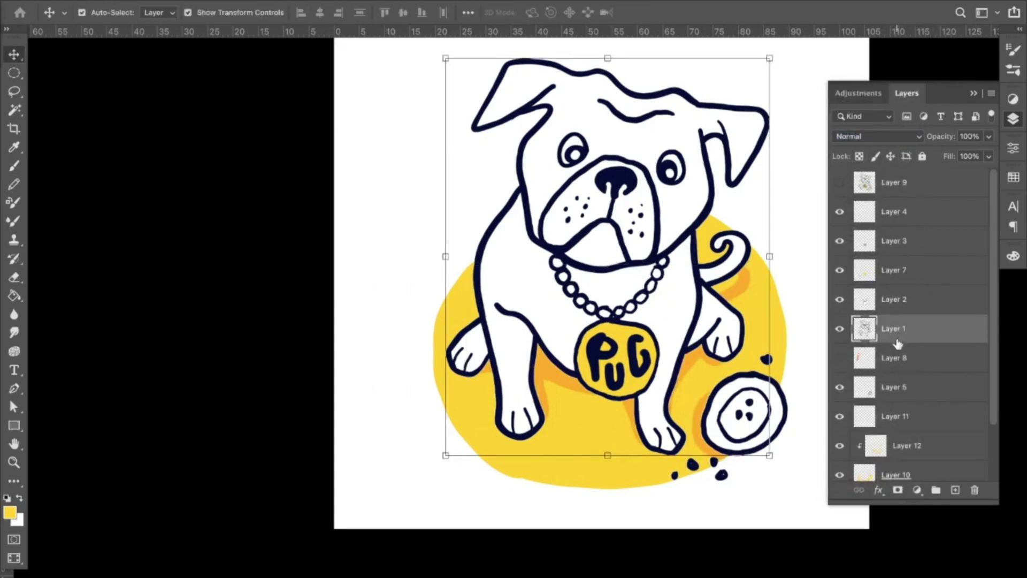
pyautogui.click(956, 492)
pyautogui.press('g')
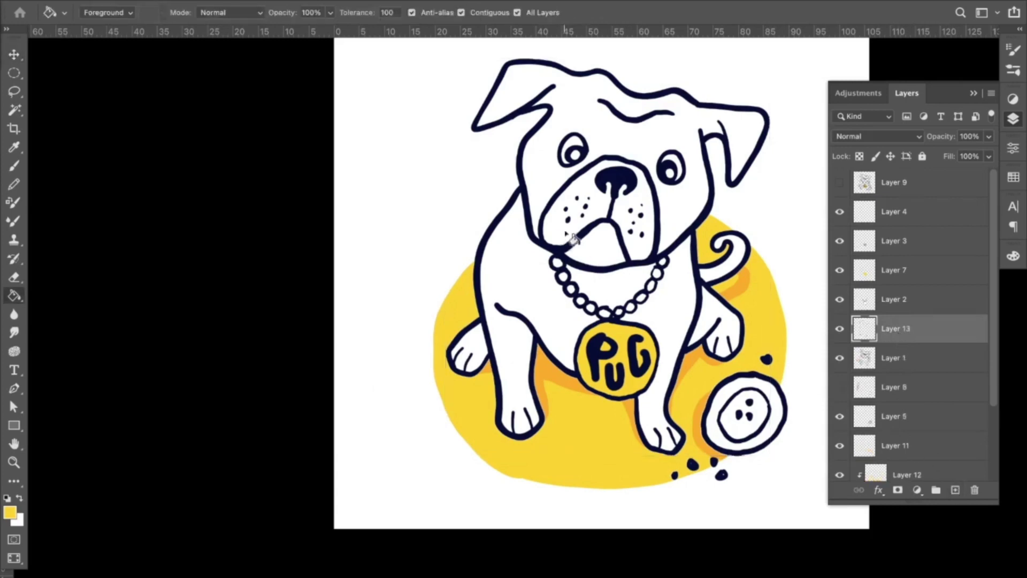
pyautogui.click(10, 512)
pyautogui.click(596, 267)
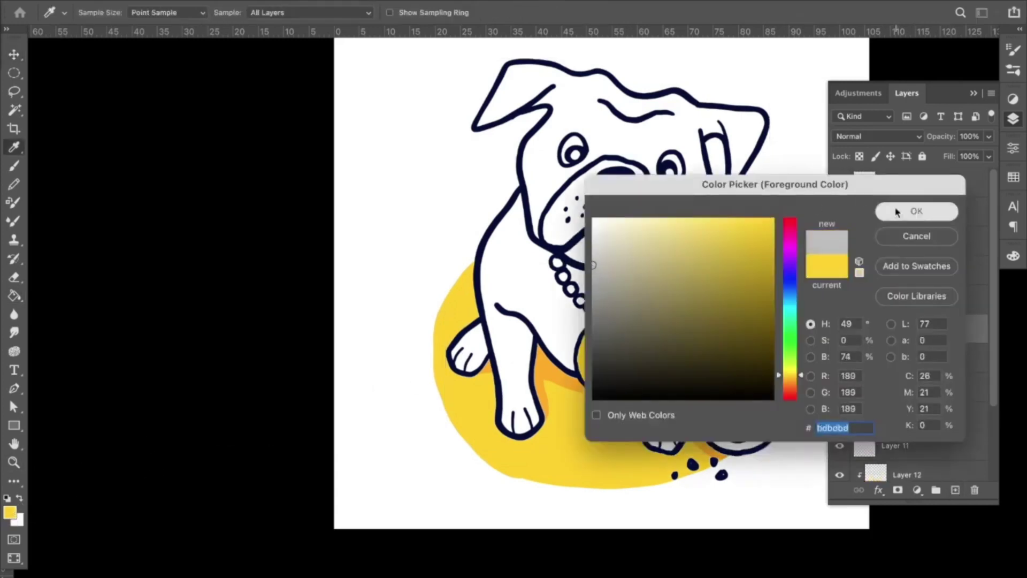
pyautogui.click(848, 211)
pyautogui.click(668, 138)
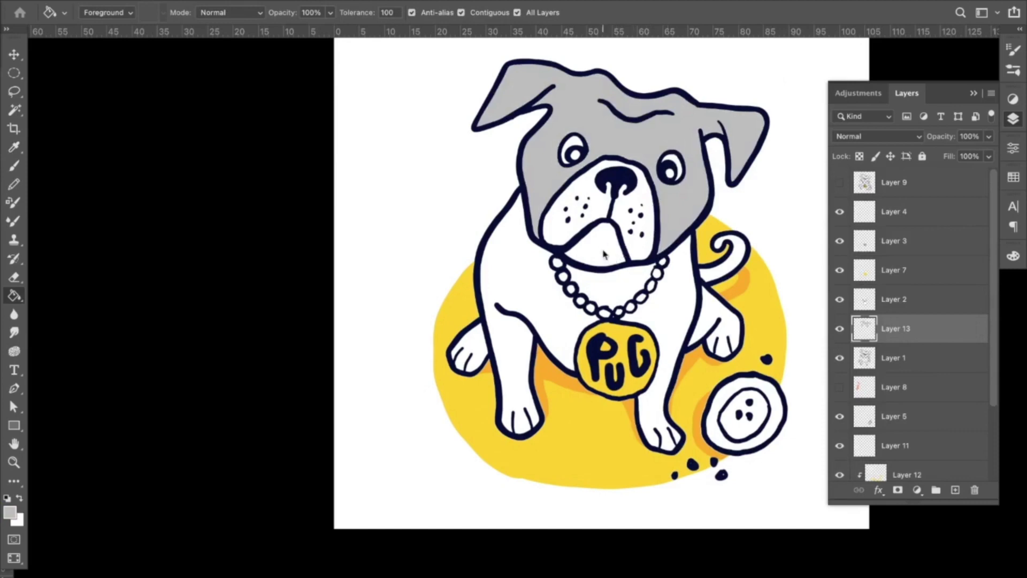
pyautogui.click(602, 253)
pyautogui.click(602, 303)
pyautogui.click(562, 321)
pyautogui.click(677, 320)
pyautogui.click(717, 321)
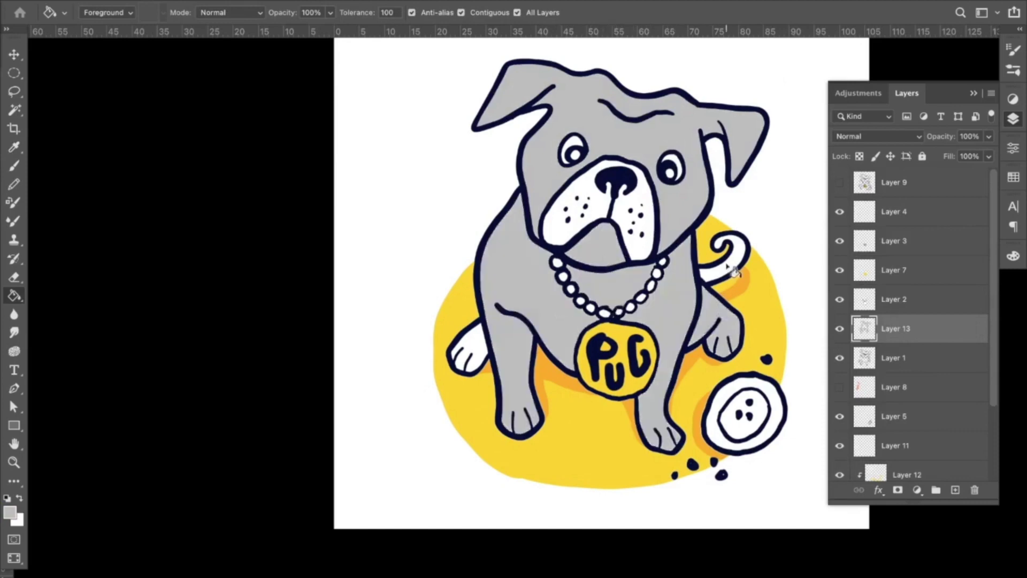
pyautogui.click(720, 268)
pyautogui.click(474, 354)
pyautogui.click(569, 236)
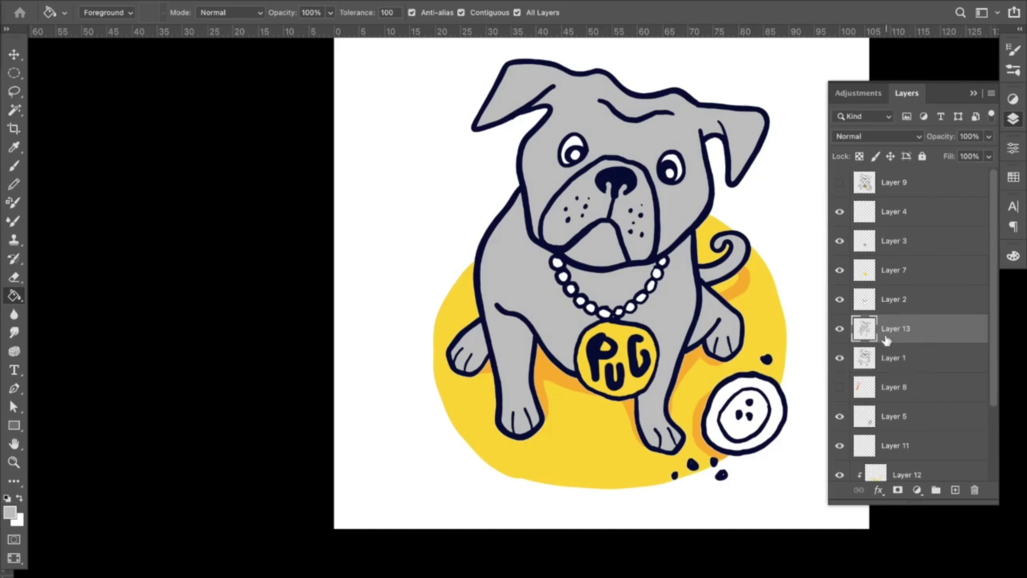
pyautogui.hotkey('ctrl', 'z')
pyautogui.hotkey('ctrl', 'z')
pyautogui.hotkey('ctrl', 'z')
pyautogui.hotkey('ctrl', 'z')
pyautogui.hotkey('ctrl', 'z')
pyautogui.hotkey('ctrl', 'z')
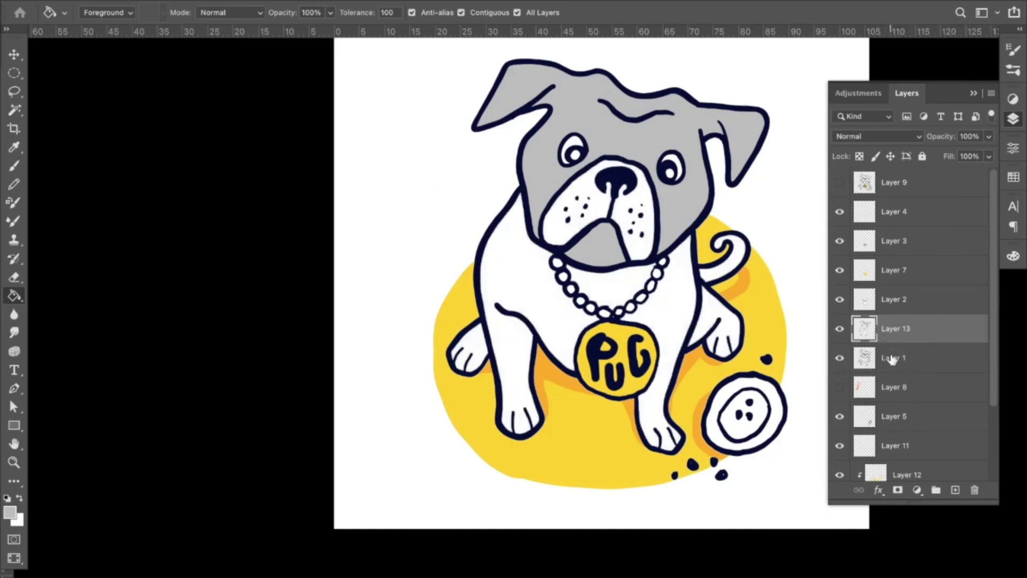
# Step: On a new layer above Layer 13, fill the pug's body, chest and front legs with the same grey
pyautogui.click(955, 491)
pyautogui.click(682, 309)
pyautogui.click(645, 285)
pyautogui.click(536, 278)
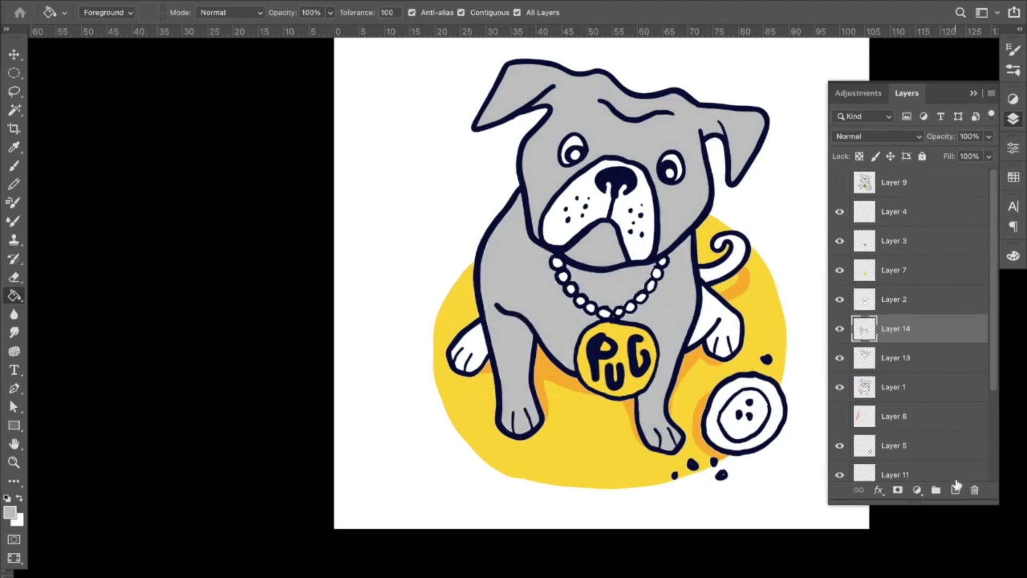
# Step: On another new layer above Layer 14, fill the pug's hind legs and tail with the same grey
pyautogui.click(957, 489)
pyautogui.click(723, 317)
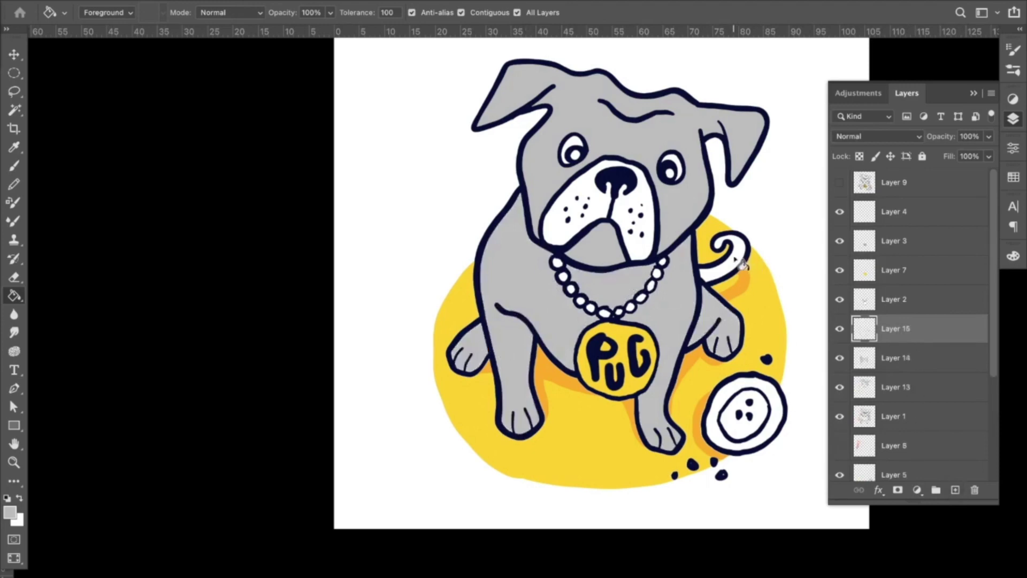
pyautogui.click(743, 262)
# Step: Fill the muzzle grey on its own new layer and darken it with Levels, setting the white output level to 189
pyautogui.click(956, 490)
pyautogui.click(591, 196)
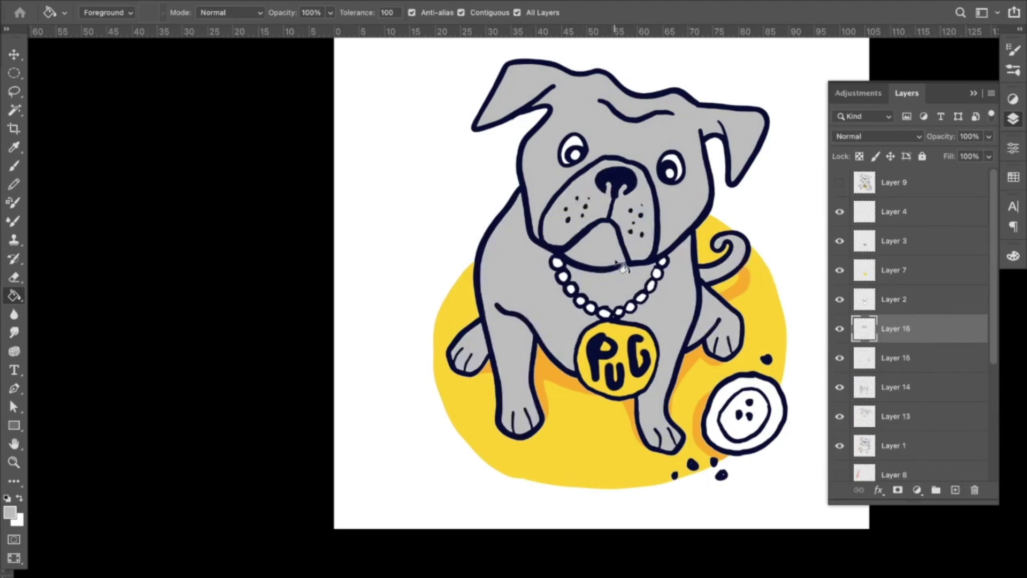
pyautogui.hotkey('ctrl', 'l')
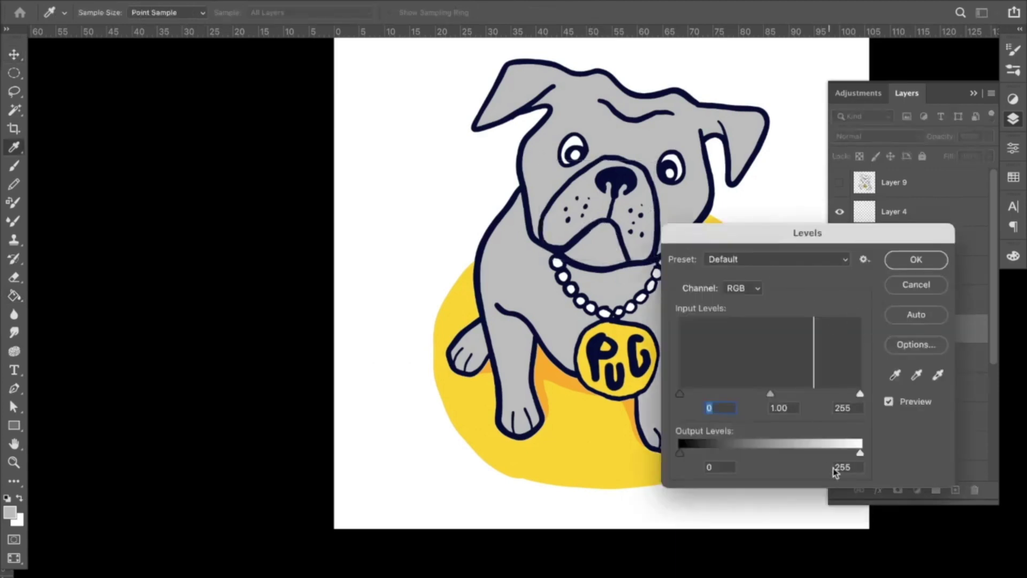
pyautogui.moveTo(860, 453); pyautogui.dragTo(813, 455)
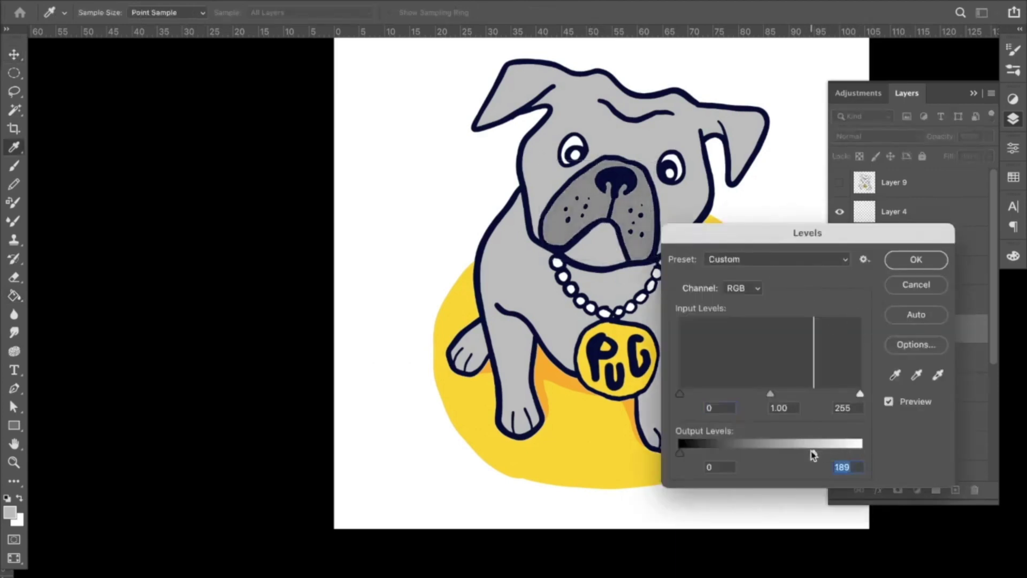
pyautogui.click(917, 261)
# Step: Lighten the head fill on Layer 13 with Hue/Saturation, setting Lightness to +36
pyautogui.click(691, 217)
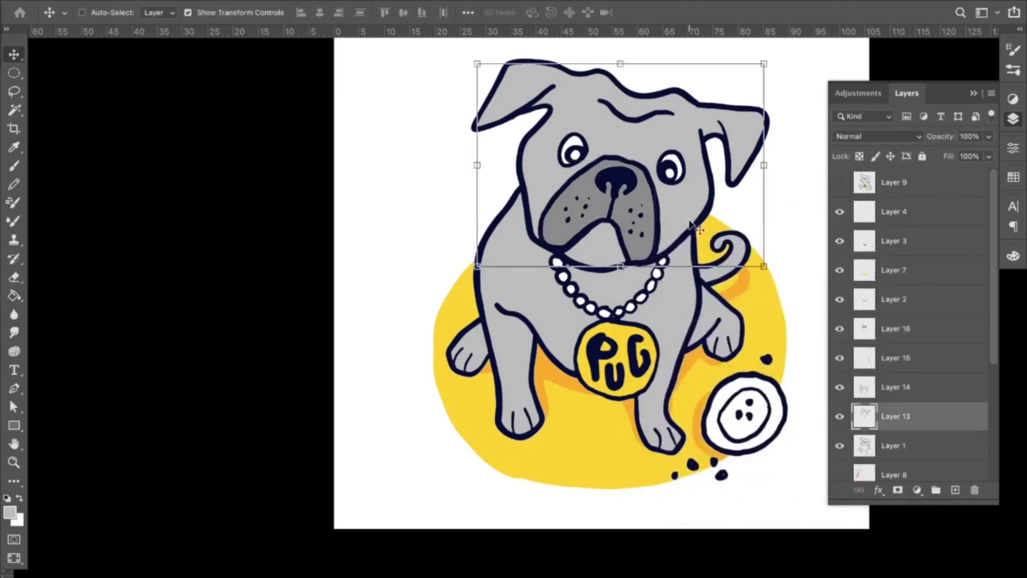
pyautogui.hotkey('ctrl', 'u')
pyautogui.moveTo(806, 251); pyautogui.dragTo(834, 255)
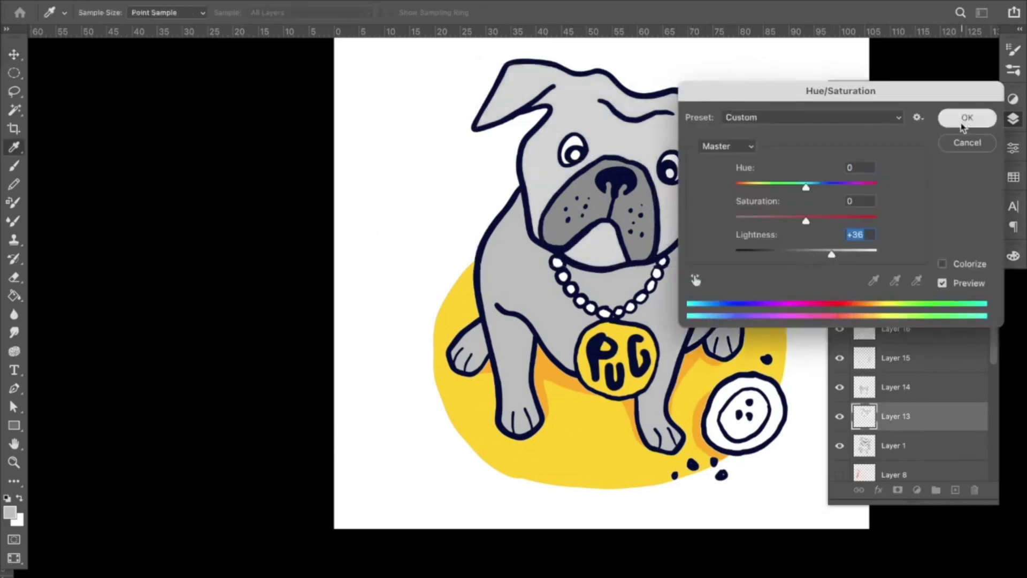
pyautogui.click(968, 118)
# Step: Darken the hind legs and tail on Layer 15 with Levels by raising the black input level, then deselect the layer
pyautogui.click(610, 326)
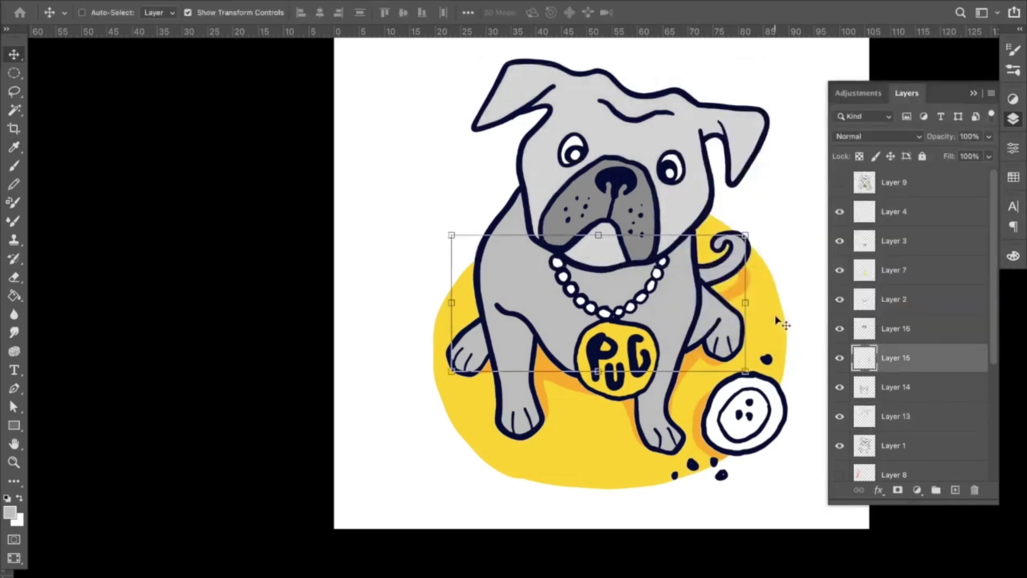
pyautogui.hotkey('ctrl', 'l')
pyautogui.moveTo(860, 394)
pyautogui.mouseDown()
pyautogui.moveTo(848, 393)
pyautogui.moveTo(873, 391)
pyautogui.mouseUp()
pyautogui.moveTo(680, 394); pyautogui.dragTo(738, 396)
pyautogui.moveTo(837, 233); pyautogui.dragTo(269, 216)
pyautogui.click(369, 247)
pyautogui.press('v')
pyautogui.click(797, 171)
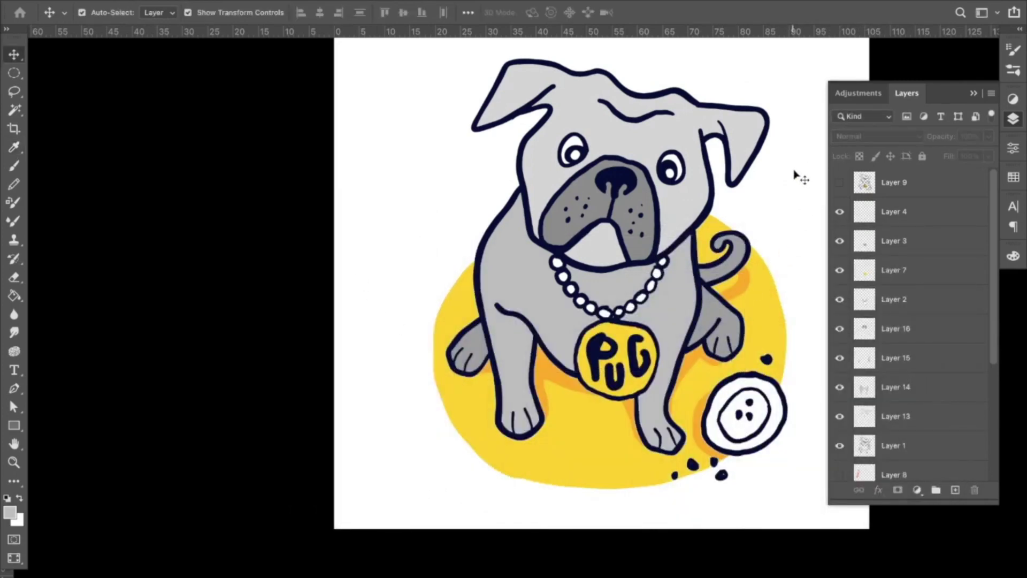
# Step: Lighten the muzzle fill on Layer 16 with Levels, setting the black output level to 49
pyautogui.click(650, 214)
pyautogui.hotkey('ctrl', 'l')
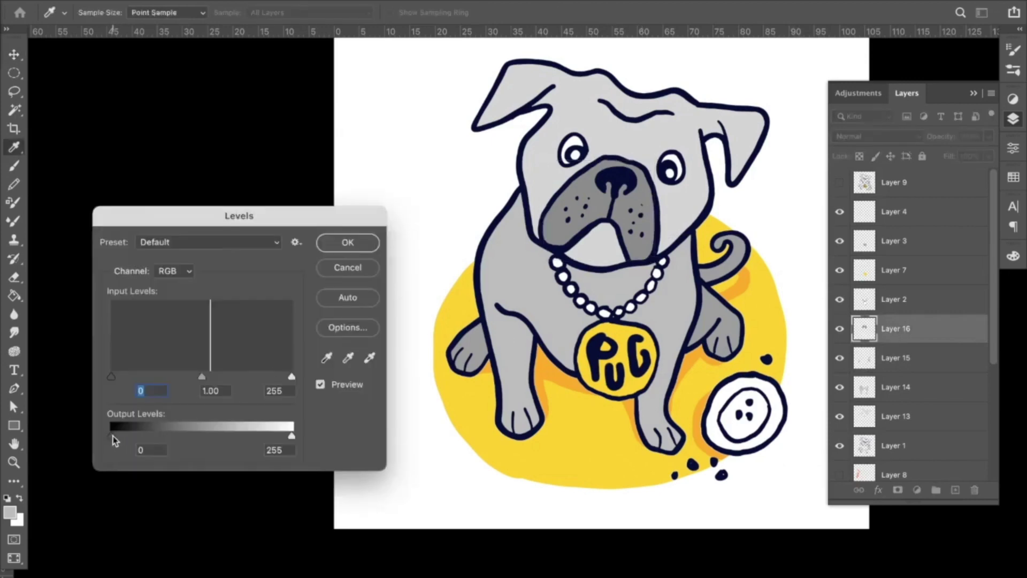
pyautogui.moveTo(113, 436); pyautogui.dragTo(141, 433)
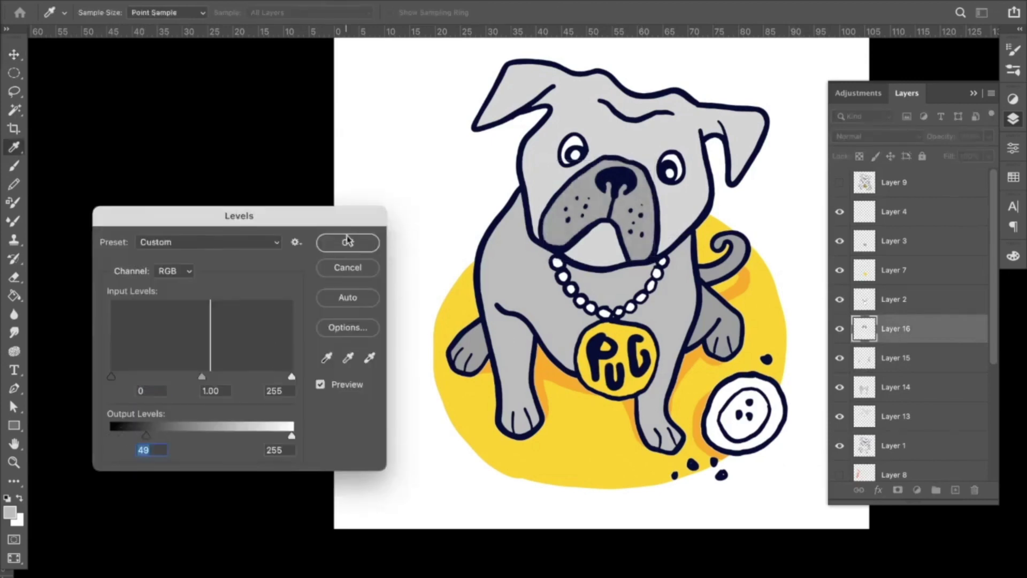
pyautogui.click(347, 242)
pyautogui.click(775, 133)
# Step: Hide Layer 4 with the small pupil details in the pug's eyes and leave no layer selected
pyautogui.click(670, 172)
pyautogui.click(839, 212)
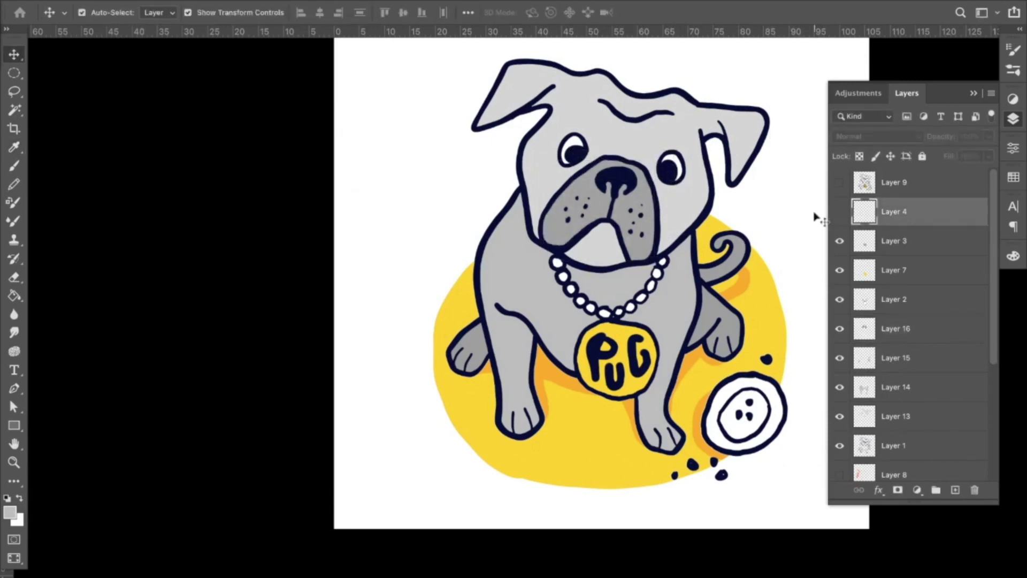
pyautogui.click(802, 214)
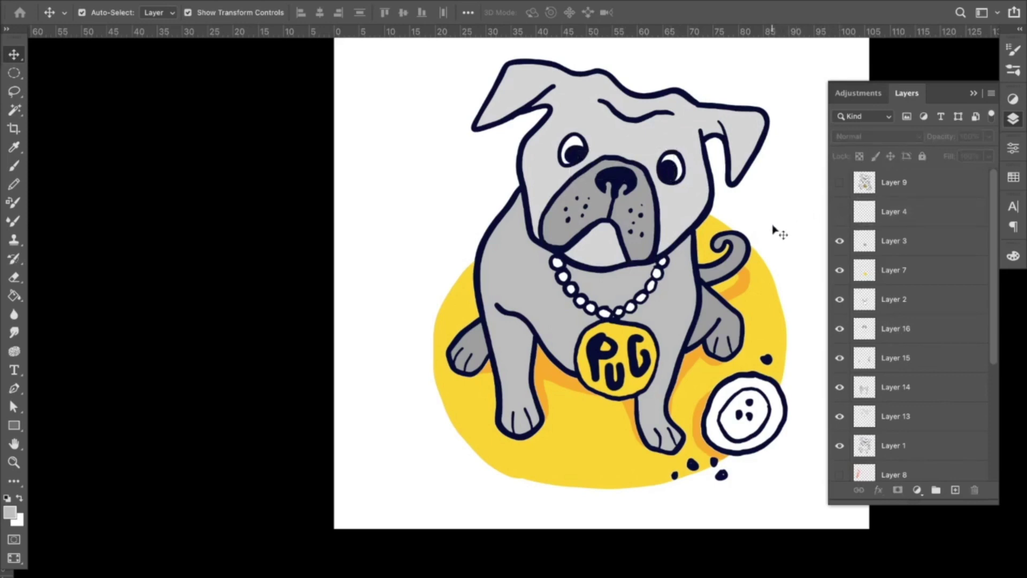
# Step: Add a new layer above Layer 13 and clip it to the head fill
pyautogui.click(695, 174)
pyautogui.click(955, 490)
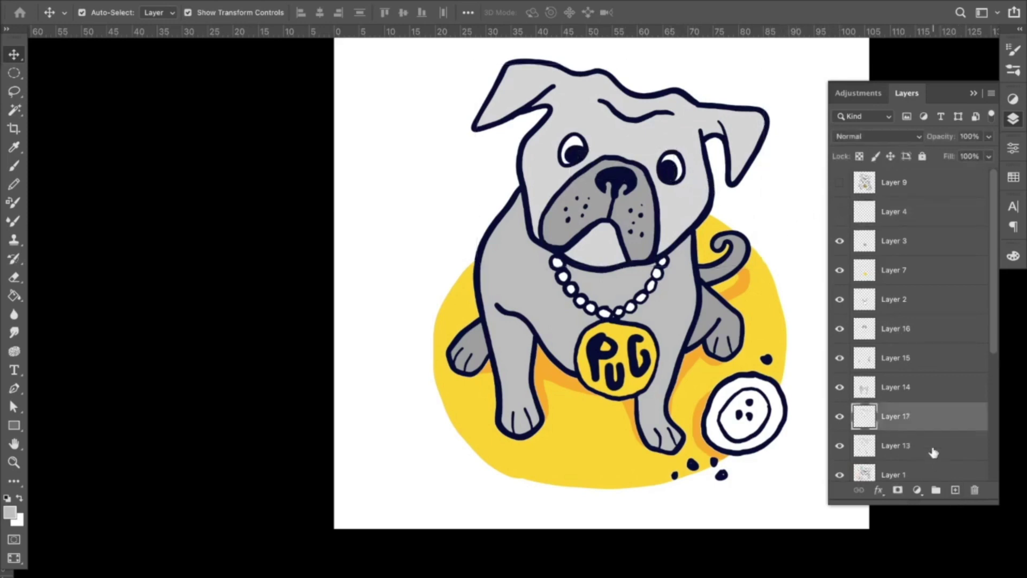
pyautogui.keyDown('alt'); pyautogui.click(931, 431); pyautogui.keyUp('alt')
# Step: Paint grey shading around the eyes, at the ear folds, under the forehead wrinkle and on the chin with a 200 px brush
pyautogui.press('b')
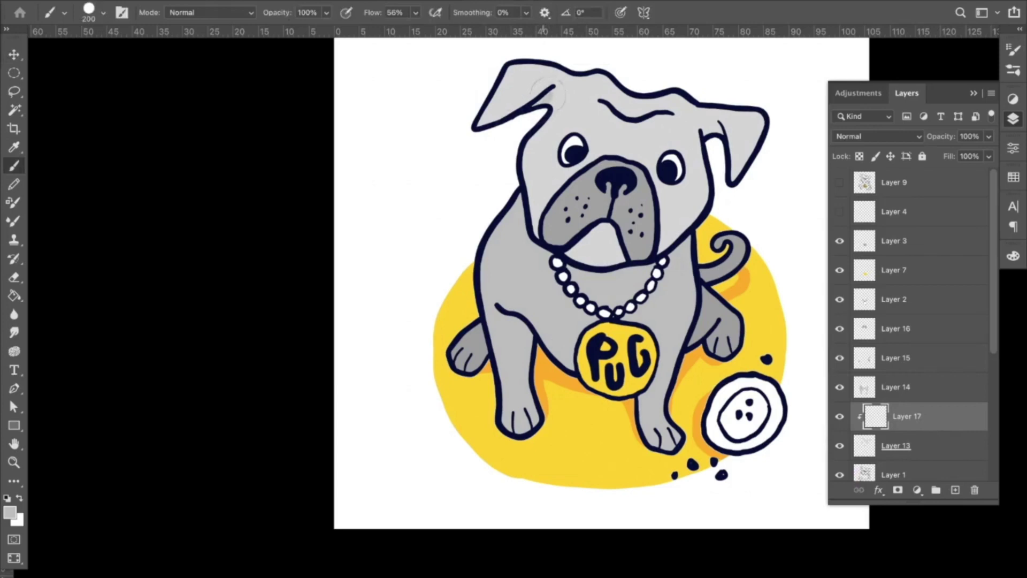
pyautogui.moveTo(715, 132); pyautogui.dragTo(709, 126)
pyautogui.moveTo(686, 162)
pyautogui.mouseDown()
pyautogui.moveTo(669, 179)
pyautogui.moveTo(659, 152)
pyautogui.mouseUp()
pyautogui.moveTo(591, 144)
pyautogui.mouseDown()
pyautogui.moveTo(565, 131)
pyautogui.moveTo(562, 168)
pyautogui.mouseUp()
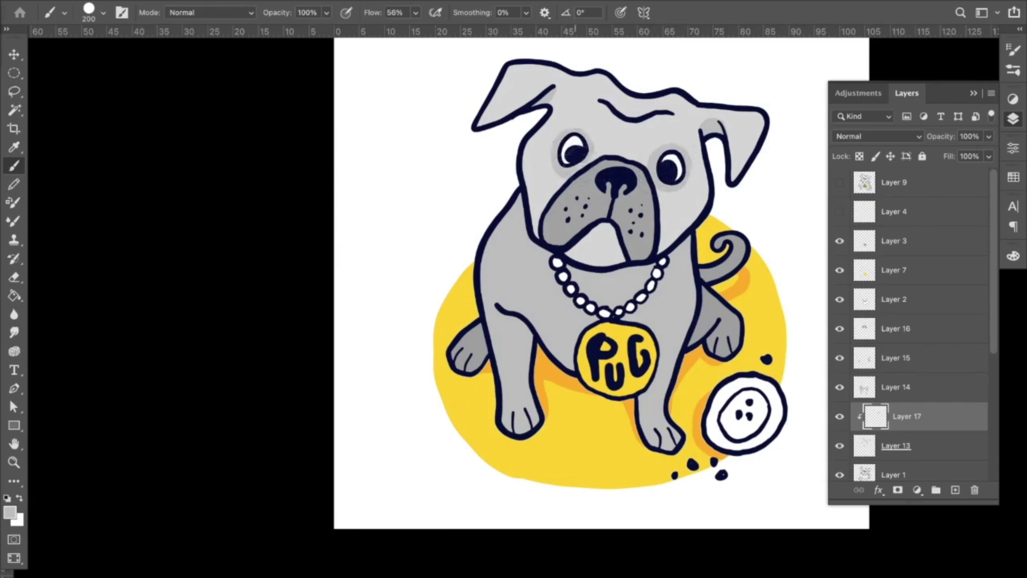
pyautogui.moveTo(665, 111)
pyautogui.mouseDown()
pyautogui.moveTo(595, 102)
pyautogui.moveTo(637, 123)
pyautogui.moveTo(673, 117)
pyautogui.mouseUp()
pyautogui.press('super+z')
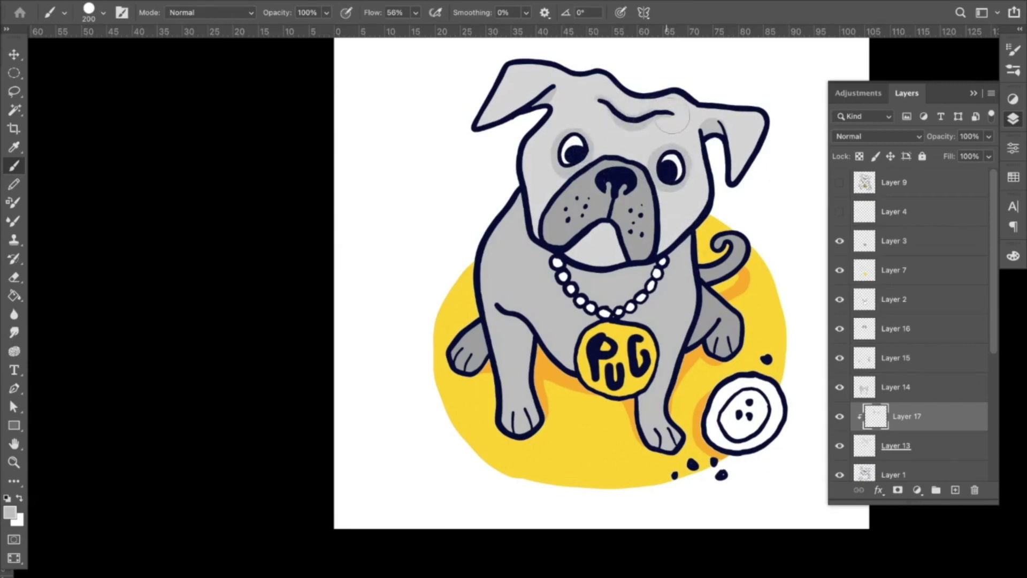
pyautogui.moveTo(588, 252); pyautogui.dragTo(606, 248)
pyautogui.moveTo(551, 189); pyautogui.dragTo(538, 181)
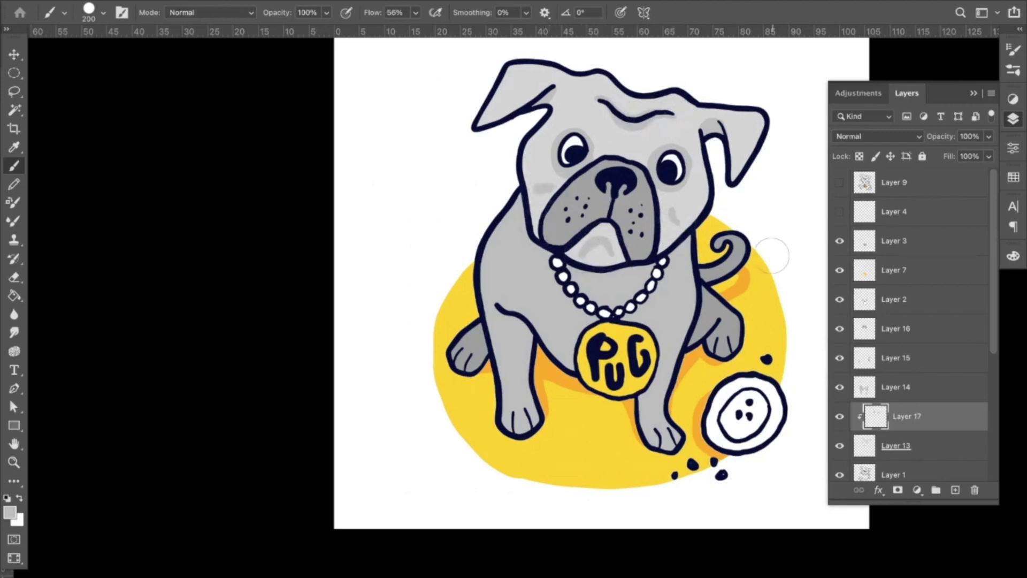
pyautogui.hotkey('ctrl', 'z')
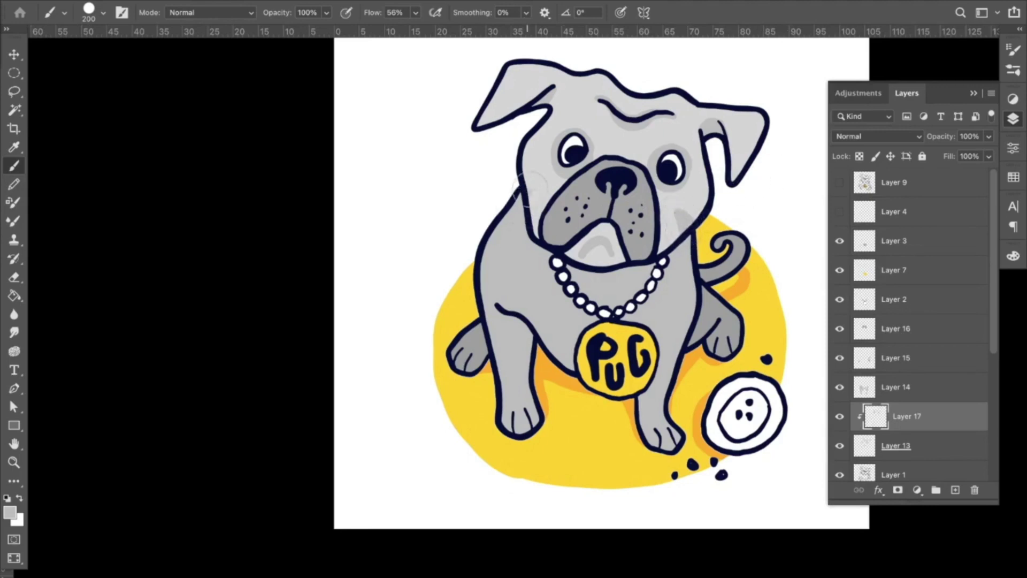
pyautogui.hotkey('ctrl', 'z')
pyautogui.moveTo(671, 201)
pyautogui.mouseDown()
pyautogui.moveTo(669, 170)
pyautogui.moveTo(676, 210)
pyautogui.mouseUp()
pyautogui.press('super+z')
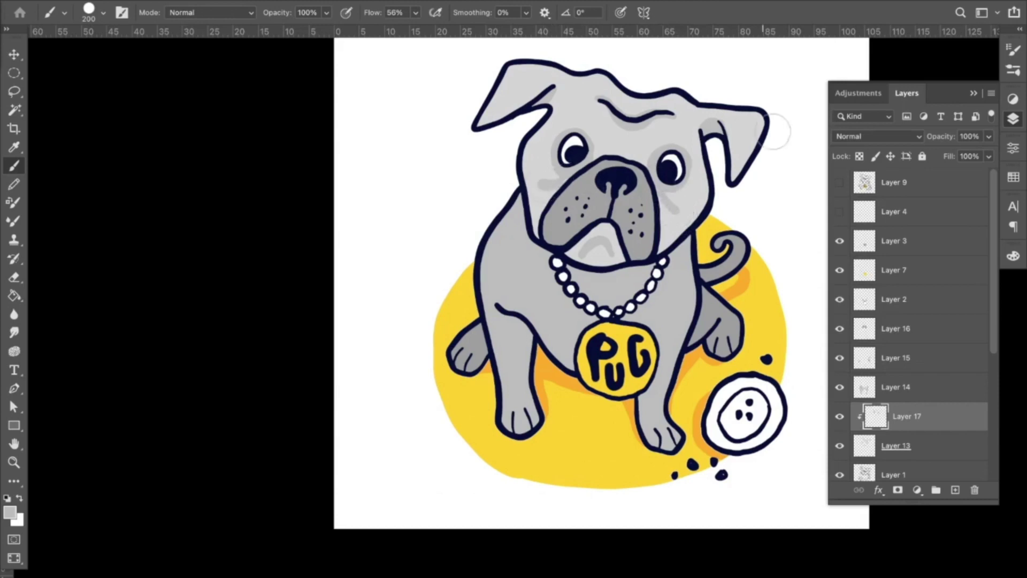
pyautogui.hotkey('ctrl', 'z')
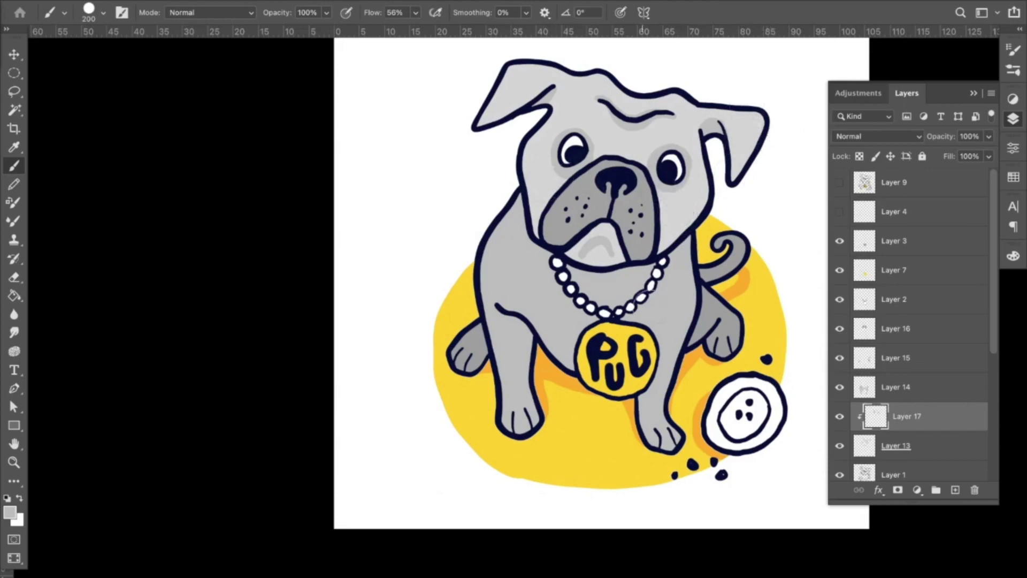
# Step: On a new Multiply layer clipped to Layer 14, paint grey shadows on the body beneath the head and around the pendant
pyautogui.click(903, 394)
pyautogui.click(956, 490)
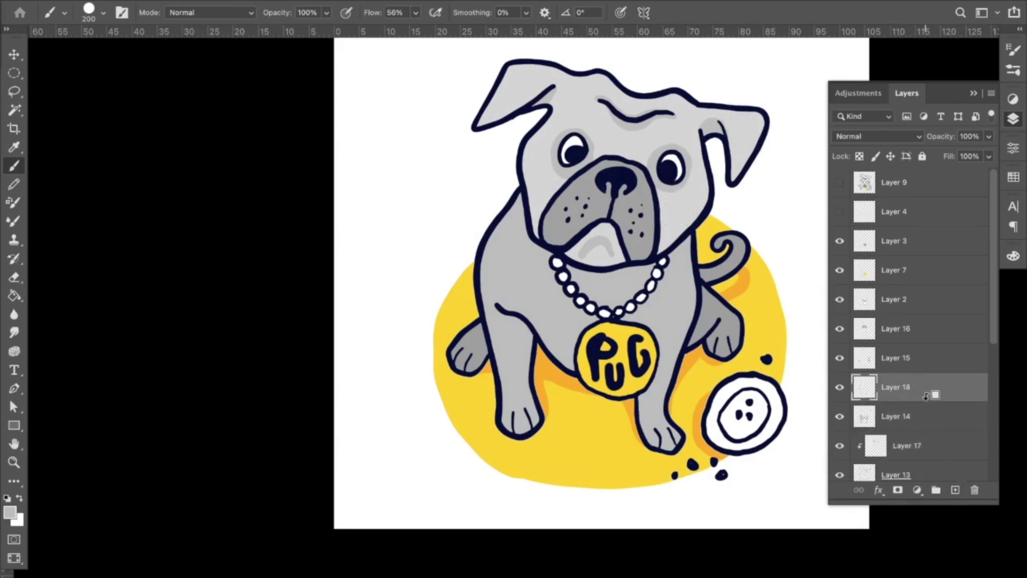
pyautogui.keyDown('alt'); pyautogui.click(930, 401); pyautogui.keyUp('alt')
pyautogui.click(865, 137)
pyautogui.click(865, 184)
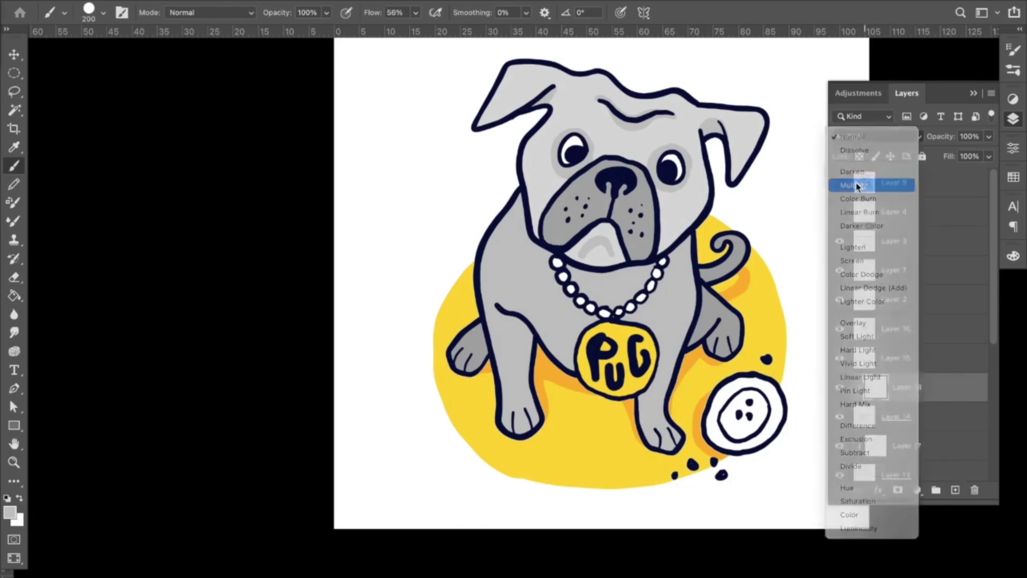
pyautogui.moveTo(520, 194); pyautogui.dragTo(530, 229)
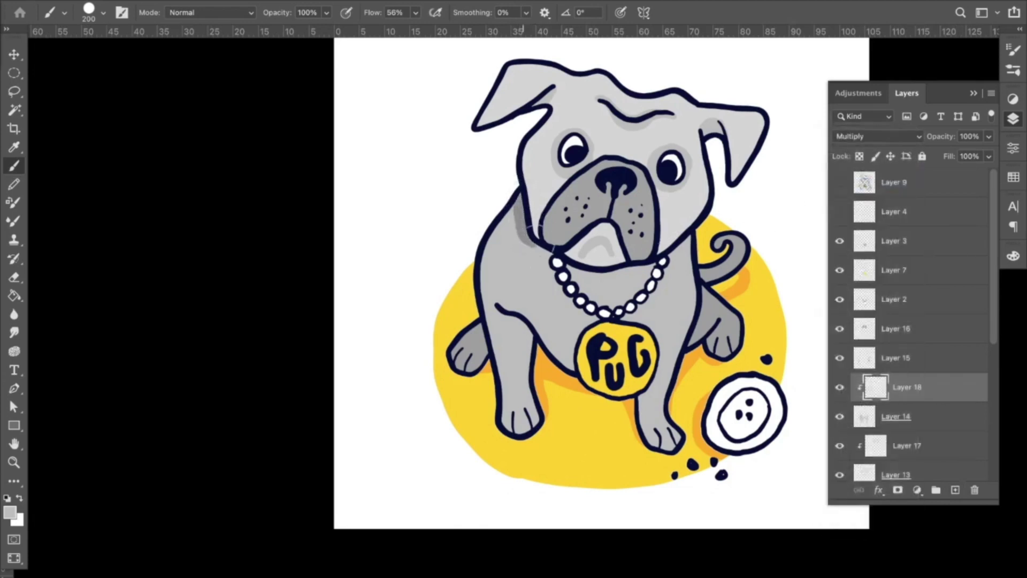
pyautogui.moveTo(657, 234)
pyautogui.mouseDown()
pyautogui.moveTo(661, 260)
pyautogui.moveTo(607, 265)
pyautogui.moveTo(529, 230)
pyautogui.moveTo(513, 190)
pyautogui.moveTo(553, 263)
pyautogui.moveTo(613, 310)
pyautogui.moveTo(603, 336)
pyautogui.moveTo(592, 331)
pyautogui.moveTo(568, 358)
pyautogui.mouseUp()
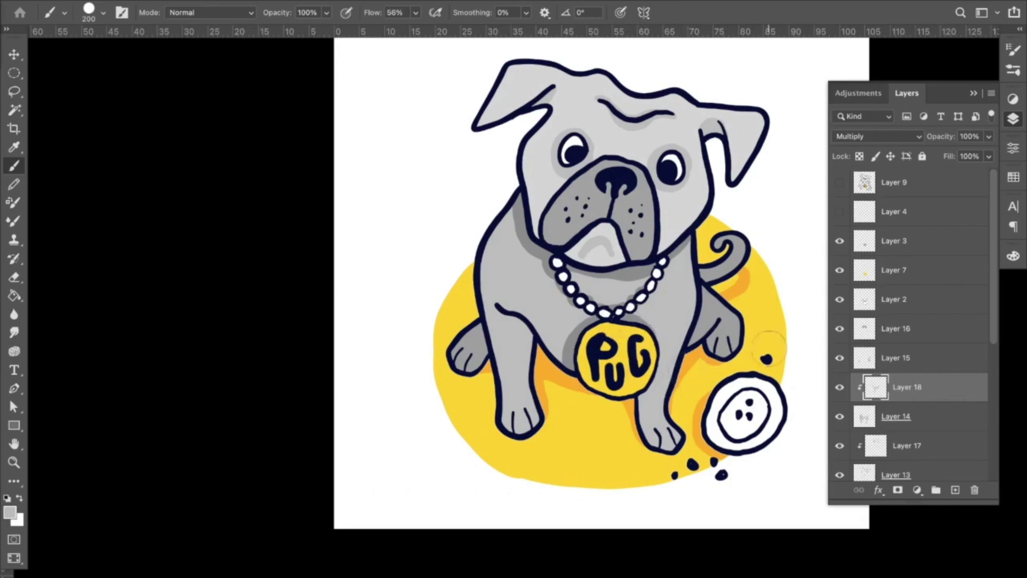
# Step: On a new Multiply layer clipped to Layer 15, paint grey shadows on the hind leg beside the body and along the tail
pyautogui.click(891, 365)
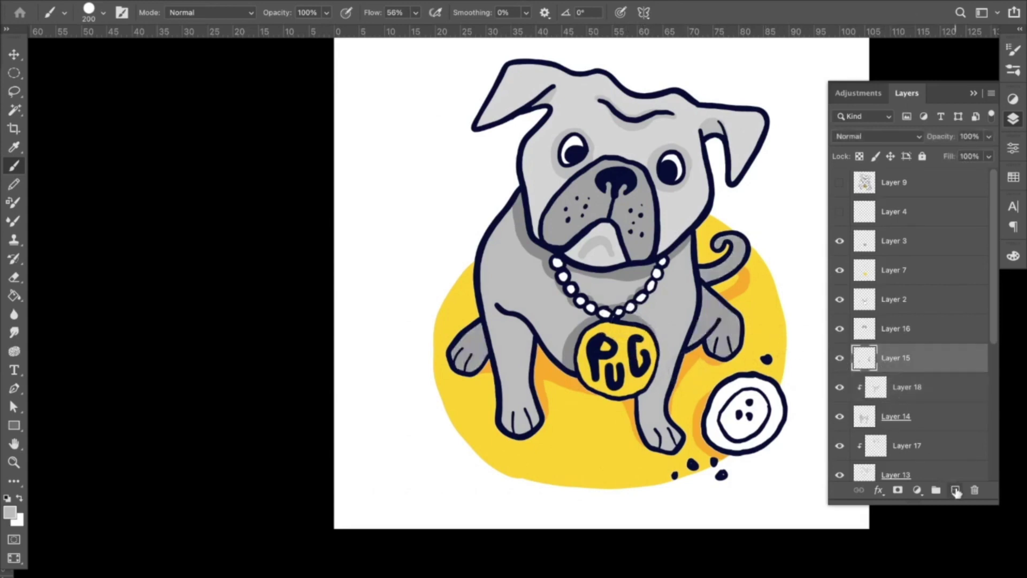
pyautogui.click(955, 490)
pyautogui.keyDown('alt'); pyautogui.click(917, 371); pyautogui.keyUp('alt')
pyautogui.click(886, 140)
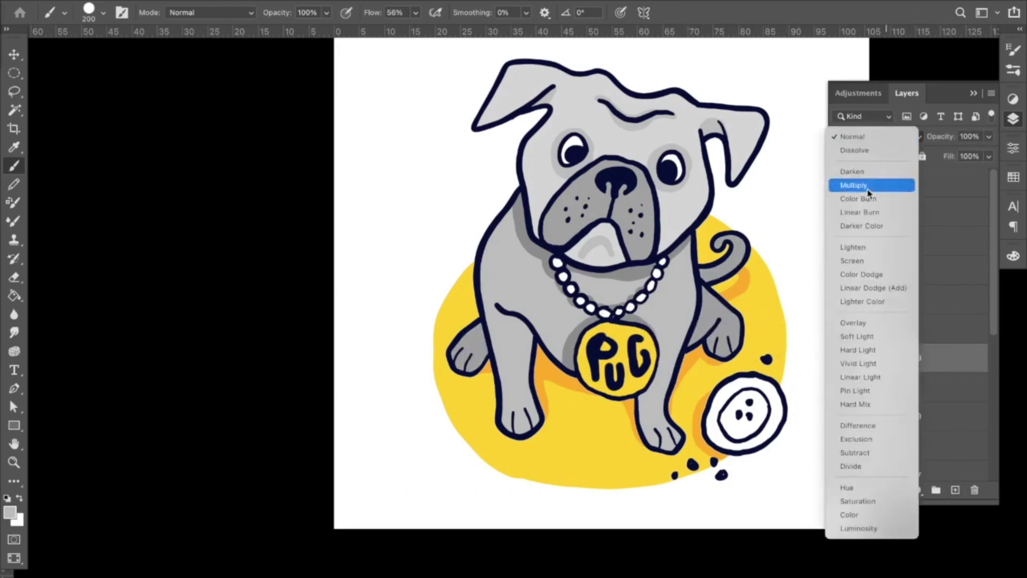
pyautogui.click(871, 184)
pyautogui.moveTo(701, 289)
pyautogui.mouseDown()
pyautogui.moveTo(686, 351)
pyautogui.moveTo(719, 323)
pyautogui.mouseUp()
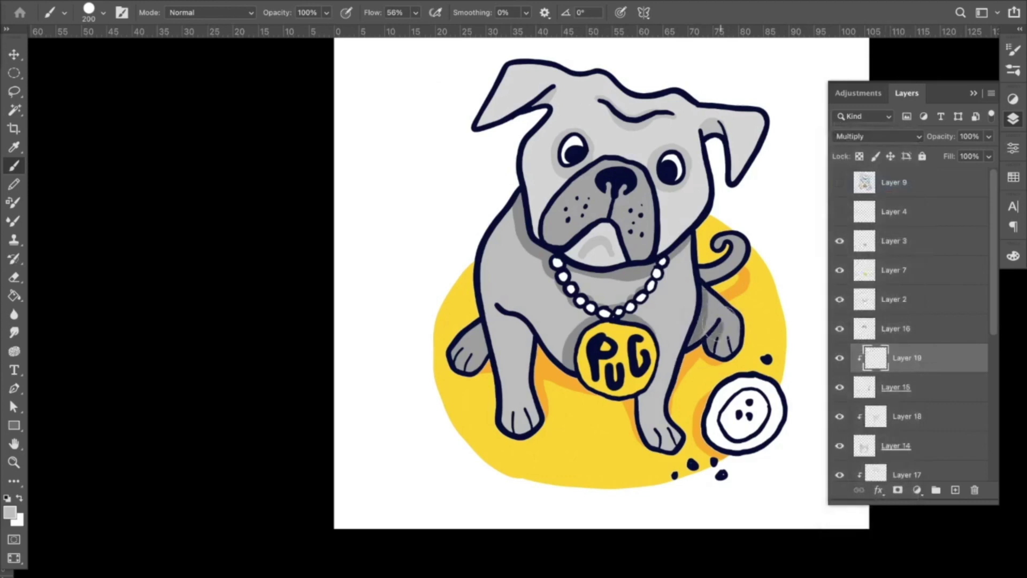
pyautogui.moveTo(703, 271); pyautogui.dragTo(738, 275)
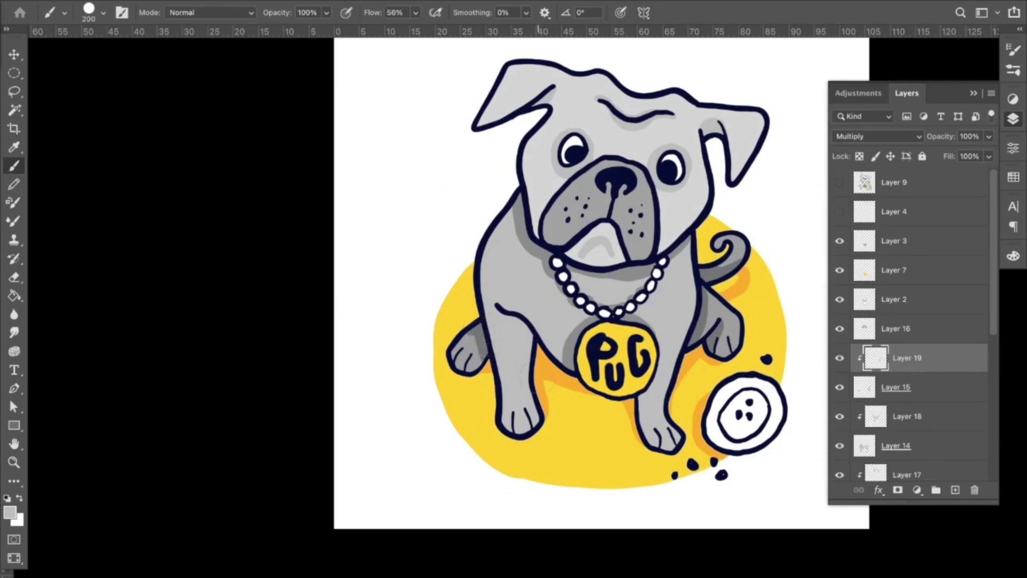
# Step: On Layer 18, paint a grey shadow on the body beneath the shoulder crease, beside the front leg
pyautogui.click(898, 413)
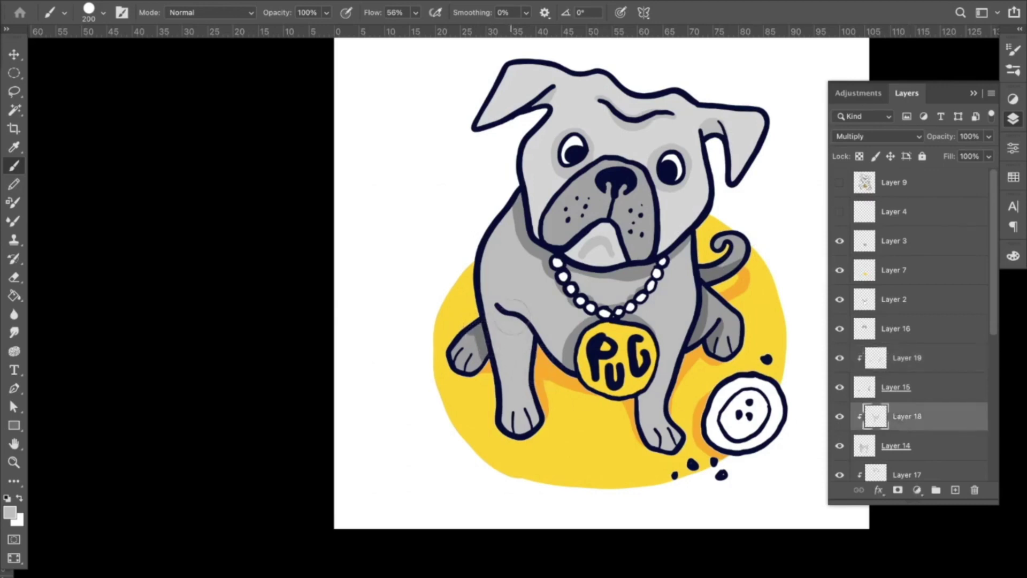
pyautogui.moveTo(514, 318)
pyautogui.mouseDown()
pyautogui.moveTo(529, 343)
pyautogui.moveTo(497, 306)
pyautogui.moveTo(533, 352)
pyautogui.mouseUp()
pyautogui.press('super+z')
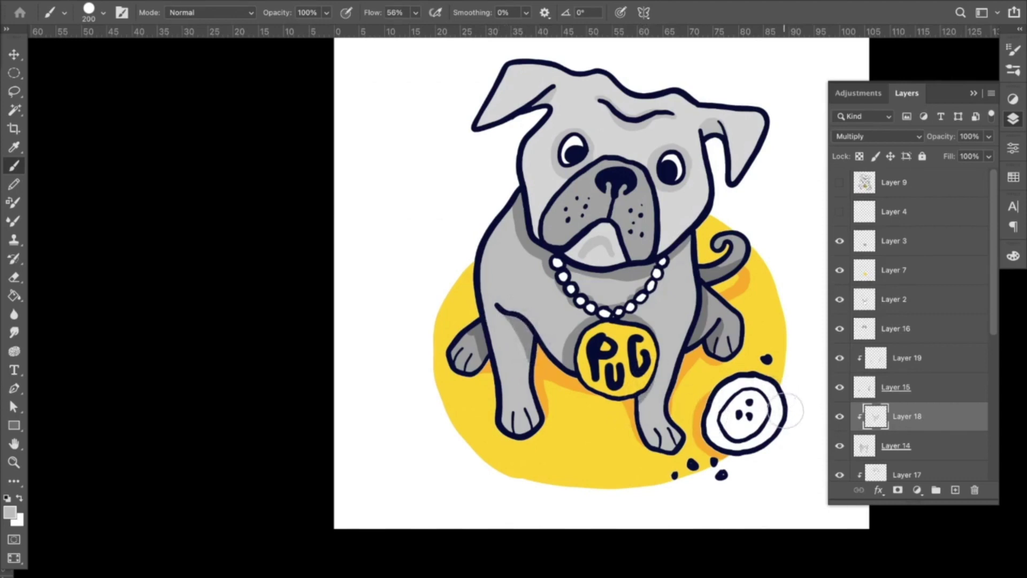
pyautogui.press('z')
pyautogui.keyDown('alt'); pyautogui.click(563, 306); pyautogui.keyUp('alt')
pyautogui.keyDown('alt'); pyautogui.click(563, 306); pyautogui.keyUp('alt')
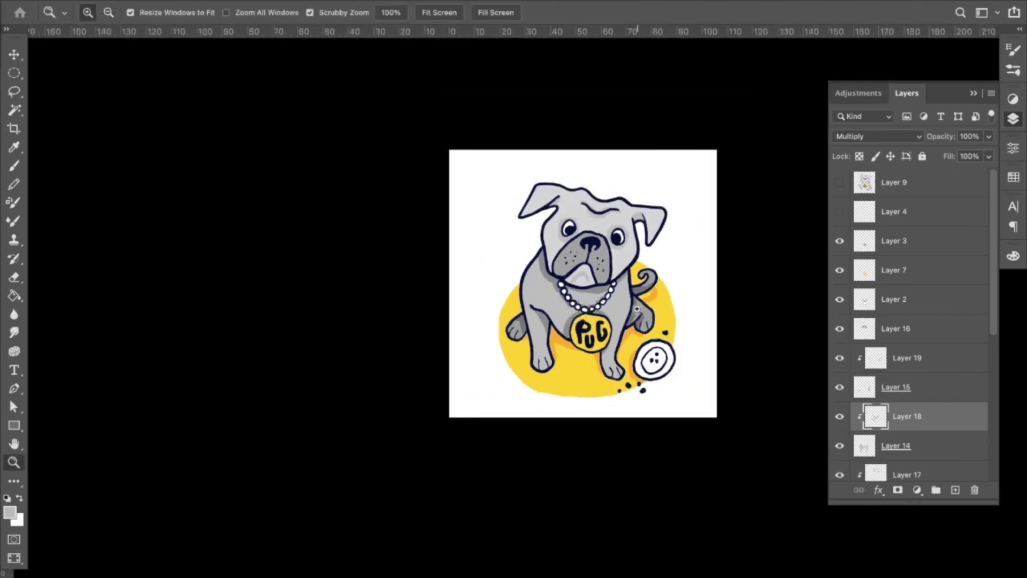
pyautogui.click(606, 315)
pyautogui.click(606, 314)
# Step: Add a new layer above Layer 9 and ready the brush with white as the foreground colour
pyautogui.press('v')
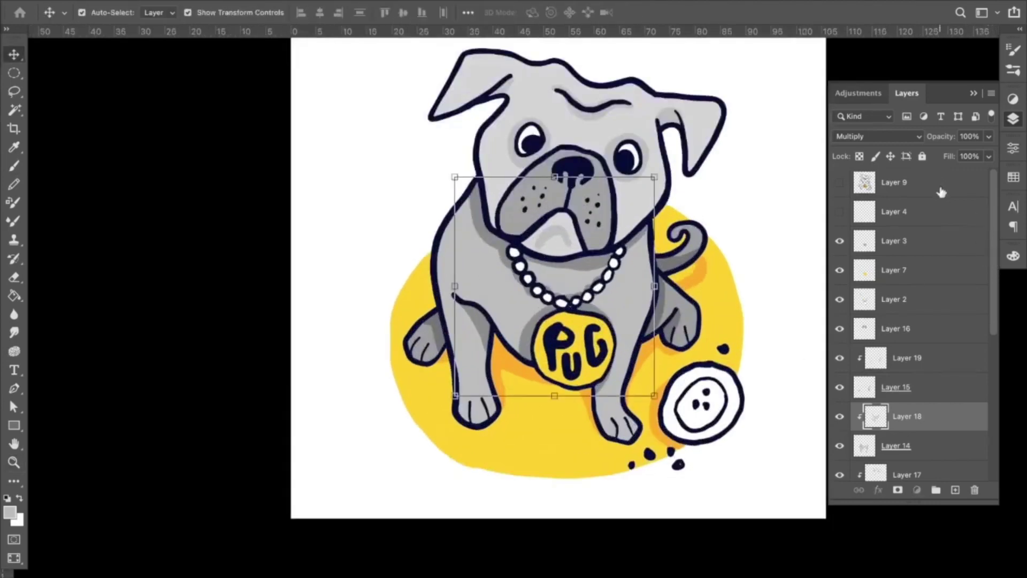
pyautogui.click(940, 185)
pyautogui.click(956, 490)
pyautogui.press('x')
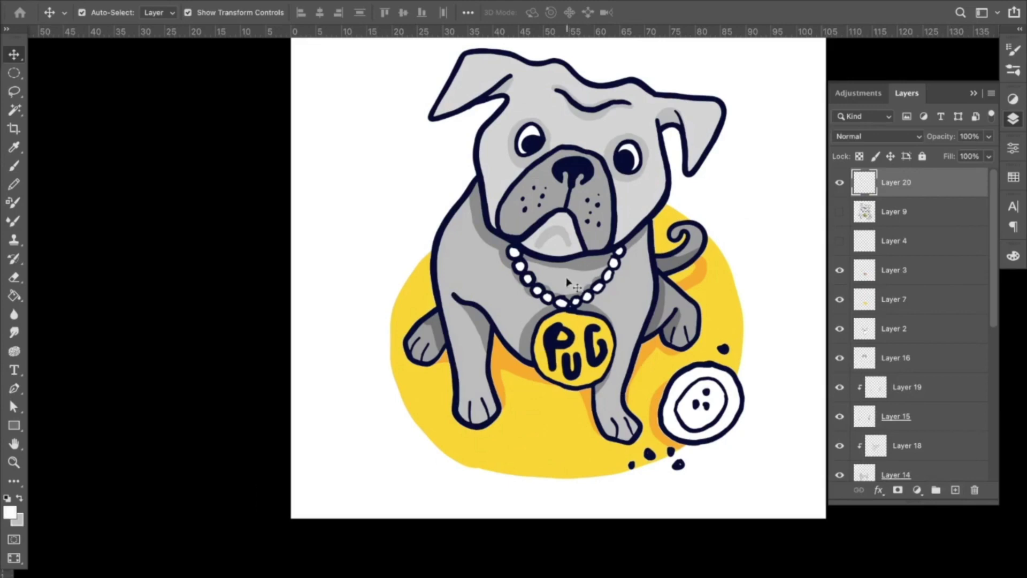
pyautogui.press('b')
# Step: Paint short white highlights on the pug's cheek, both ears, shoulder, chest, legs and tail
pyautogui.moveTo(654, 182); pyautogui.dragTo(638, 207)
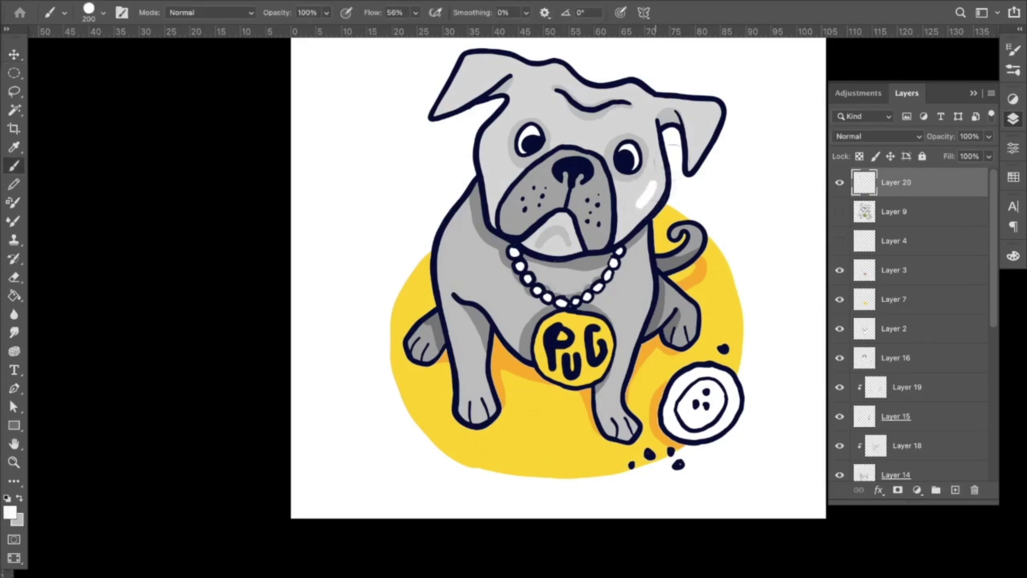
pyautogui.moveTo(708, 114); pyautogui.dragTo(700, 134)
pyautogui.moveTo(486, 64); pyautogui.dragTo(472, 80)
pyautogui.moveTo(455, 245); pyautogui.dragTo(462, 268)
pyautogui.moveTo(469, 274); pyautogui.dragTo(495, 302)
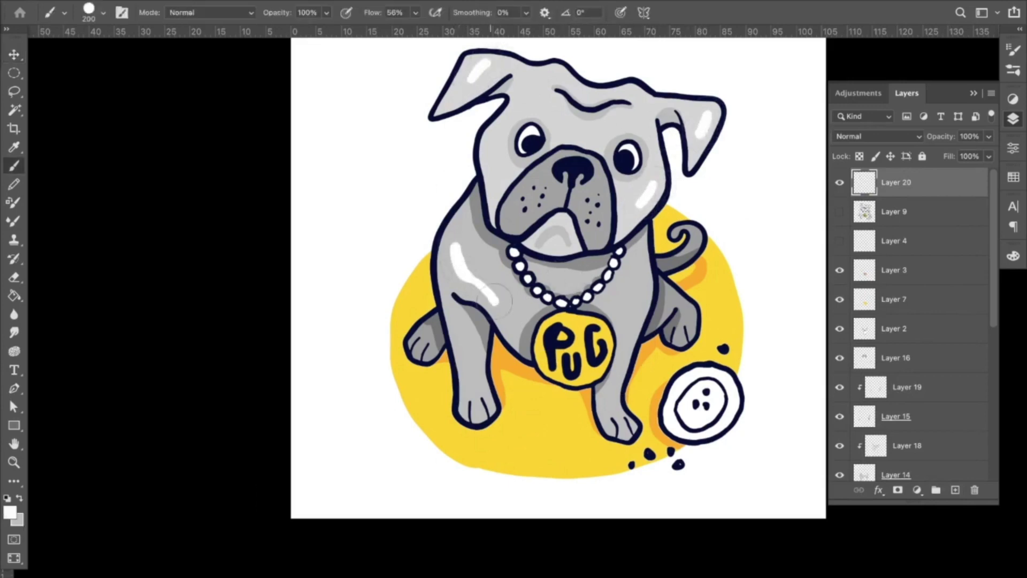
pyautogui.moveTo(644, 280); pyautogui.dragTo(638, 315)
pyautogui.moveTo(693, 225); pyautogui.dragTo(699, 234)
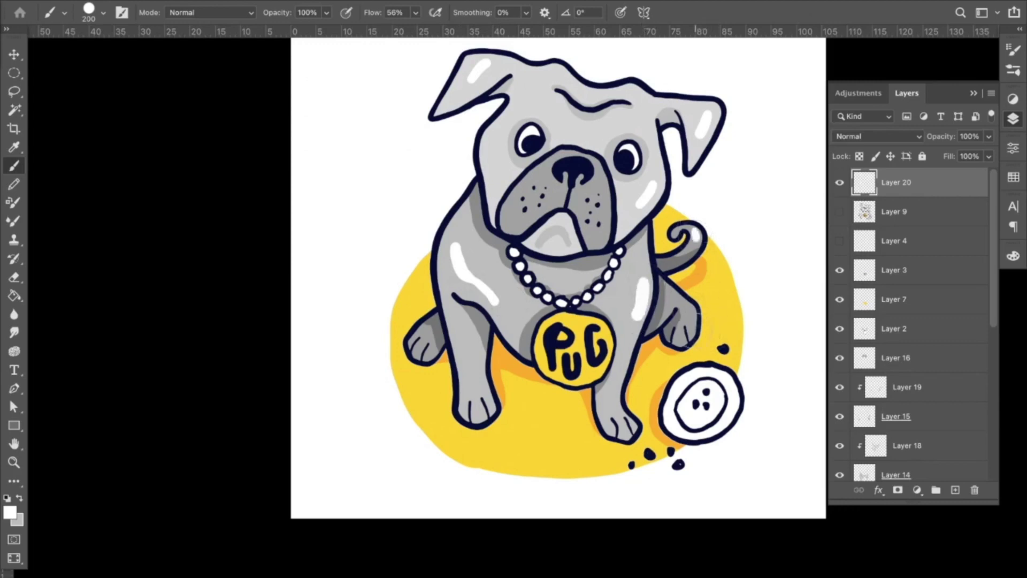
pyautogui.hotkey('ctrl', 'z')
# Step: Lower the opacity of the white highlight layer to 30% and leave no layer selected
pyautogui.click(989, 137)
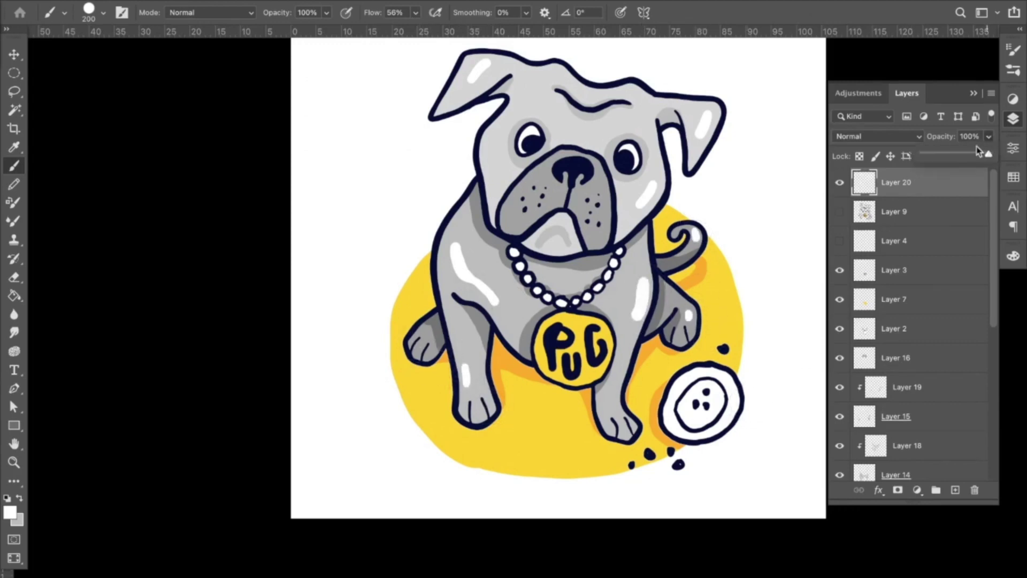
pyautogui.moveTo(991, 155); pyautogui.dragTo(942, 155)
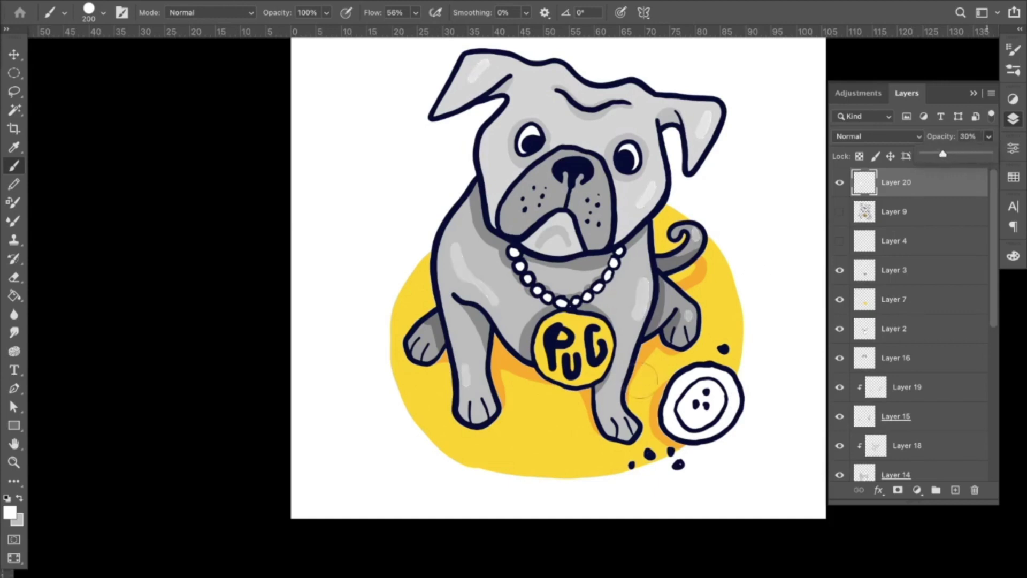
pyautogui.press('v')
pyautogui.click(747, 411)
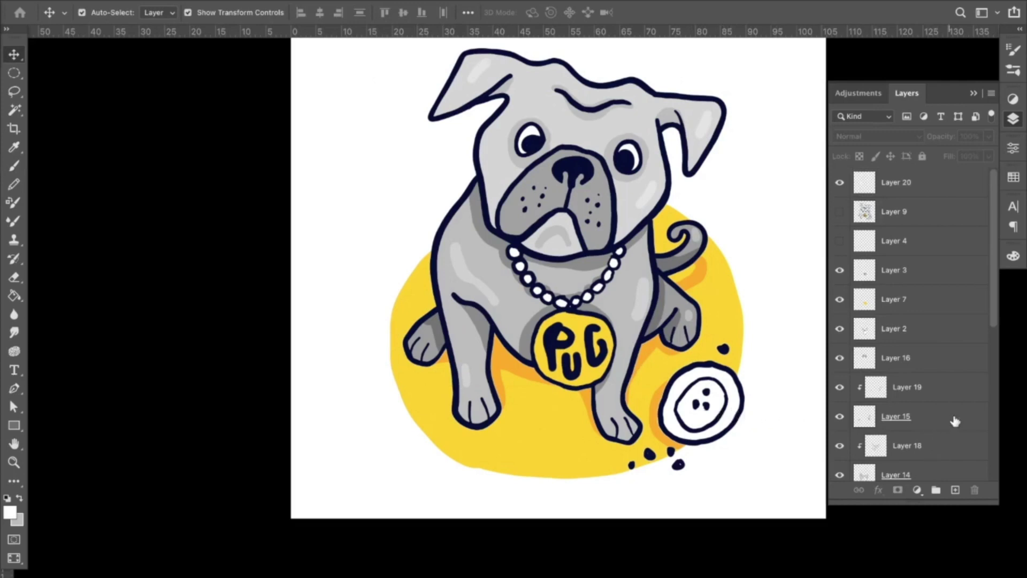
# Step: Add a new layer directly above IMG_5380 and choose a salmon pink foreground colour
pyautogui.scroll(-10, 956, 421)
pyautogui.click(941, 439)
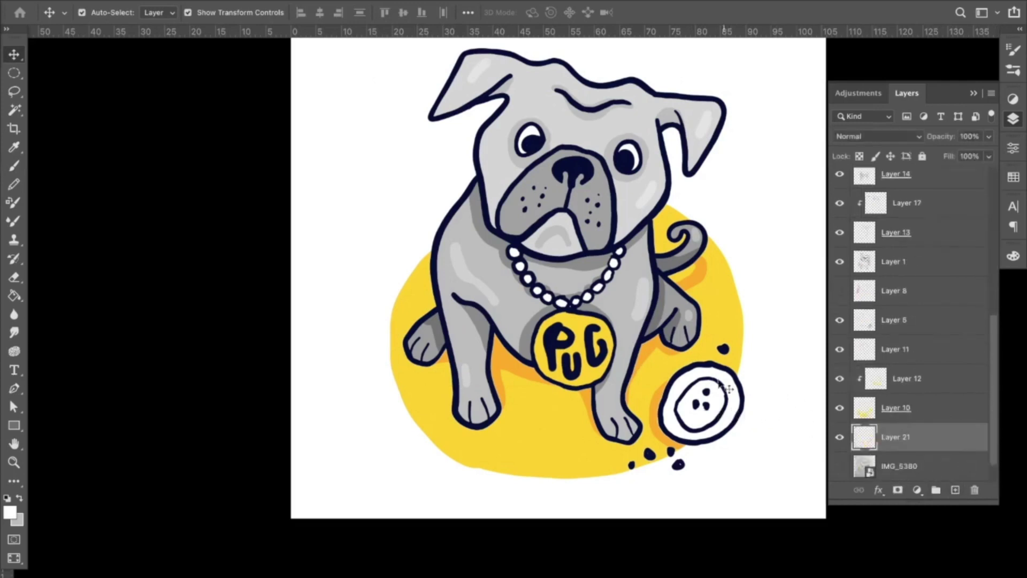
pyautogui.press('i')
pyautogui.click(12, 512)
pyautogui.click(670, 231)
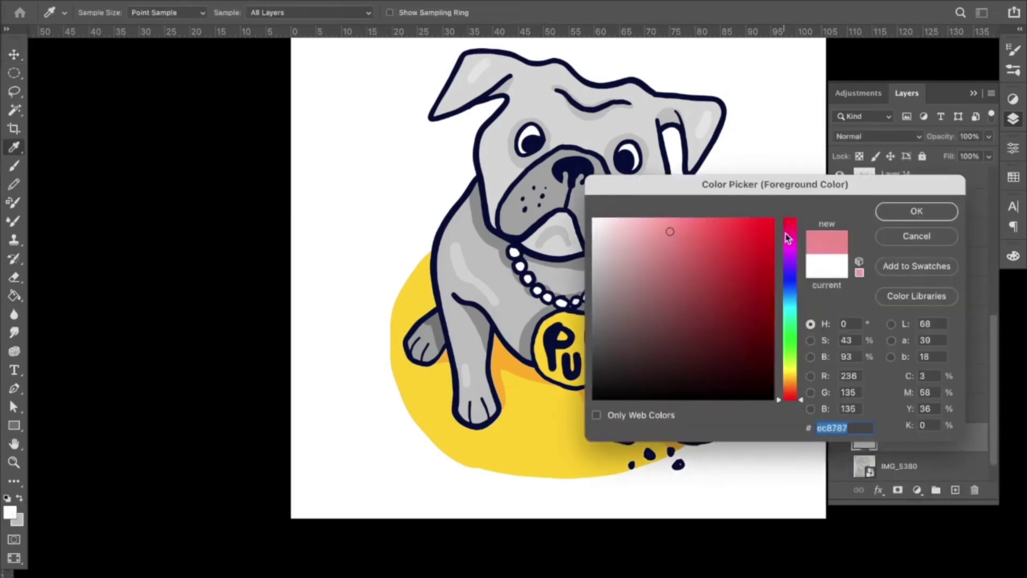
pyautogui.click(791, 390)
pyautogui.press('Return')
# Step: Fill the bowl's outer ring and centre with salmon pink using the Paint Bucket
pyautogui.press('g')
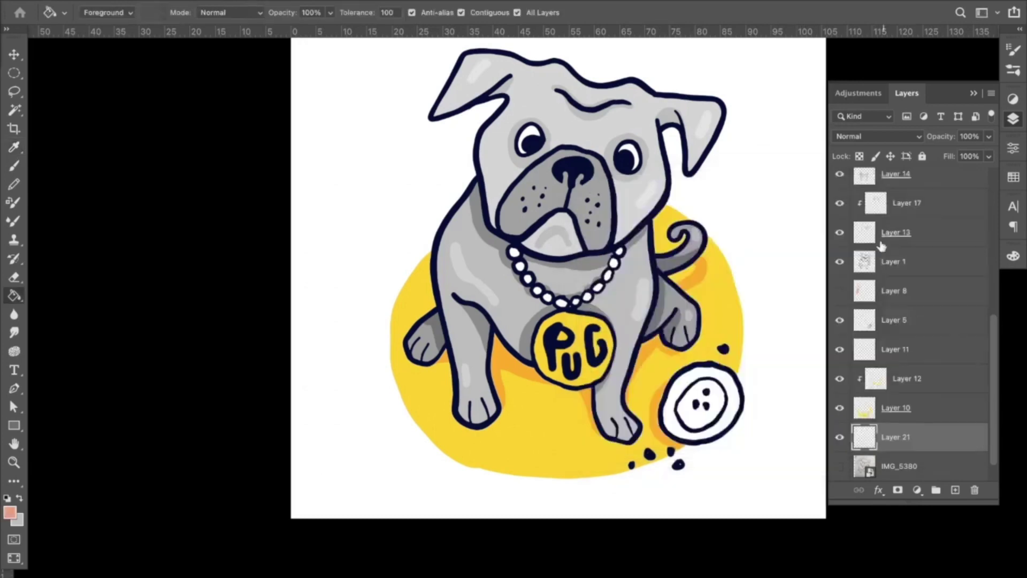
pyautogui.click(737, 410)
pyautogui.click(710, 427)
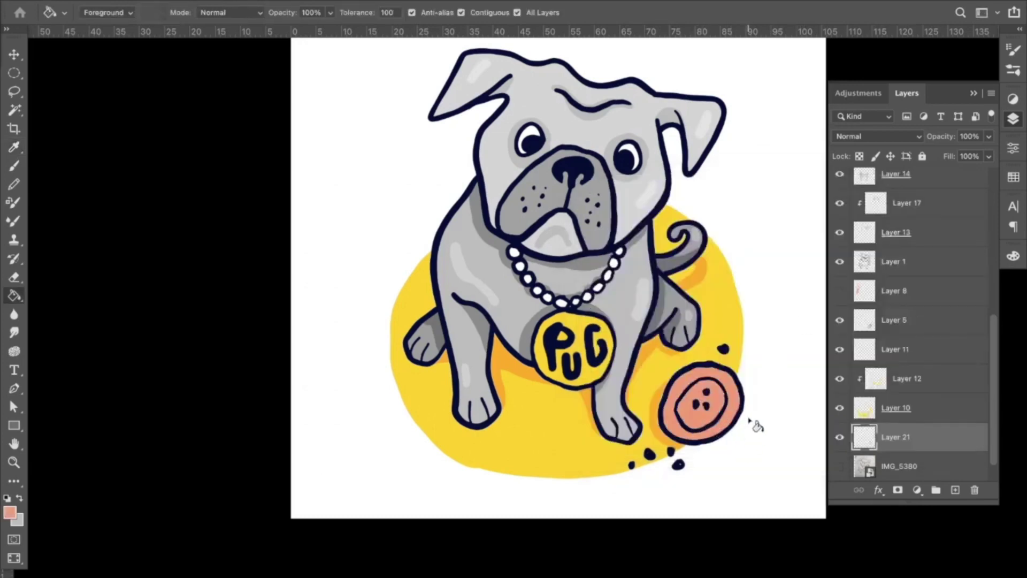
pyautogui.press('v')
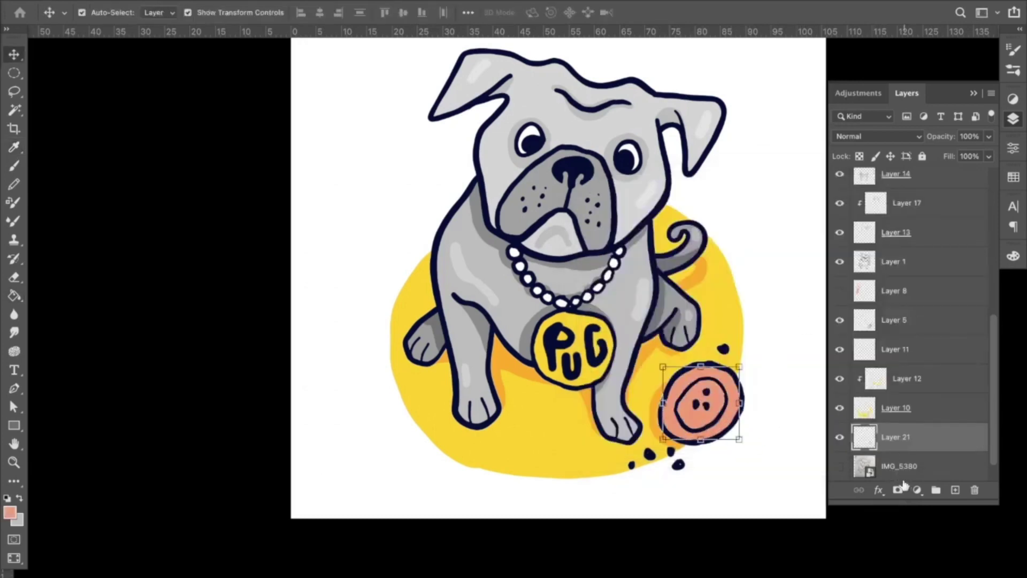
# Step: On a new Multiply layer clipped to Layer 21, paint salmon shading inside the bowl's centre
pyautogui.click(956, 491)
pyautogui.keyDown('alt'); pyautogui.click(942, 452); pyautogui.keyUp('alt')
pyautogui.press('b')
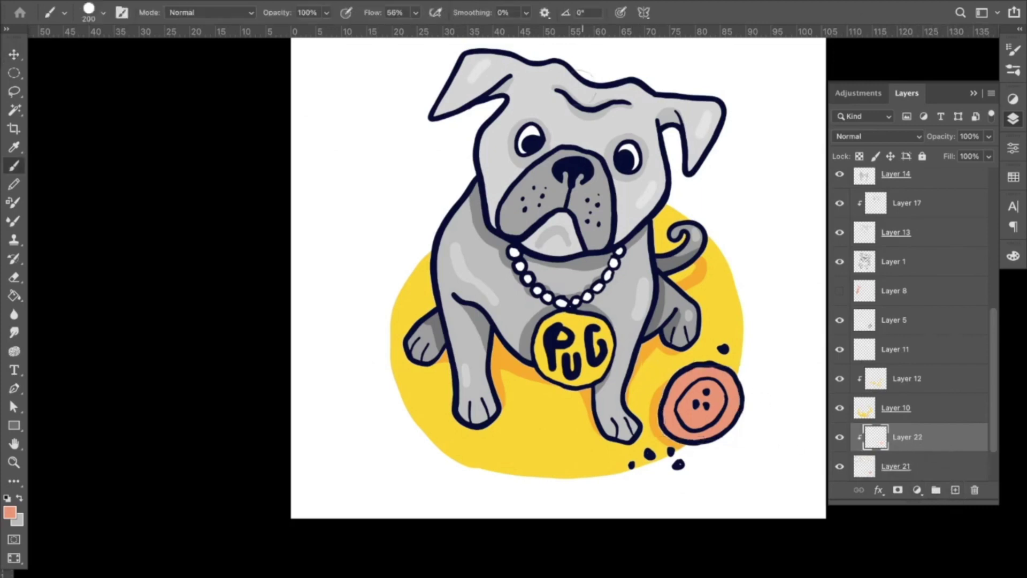
pyautogui.click(867, 136)
pyautogui.click(866, 182)
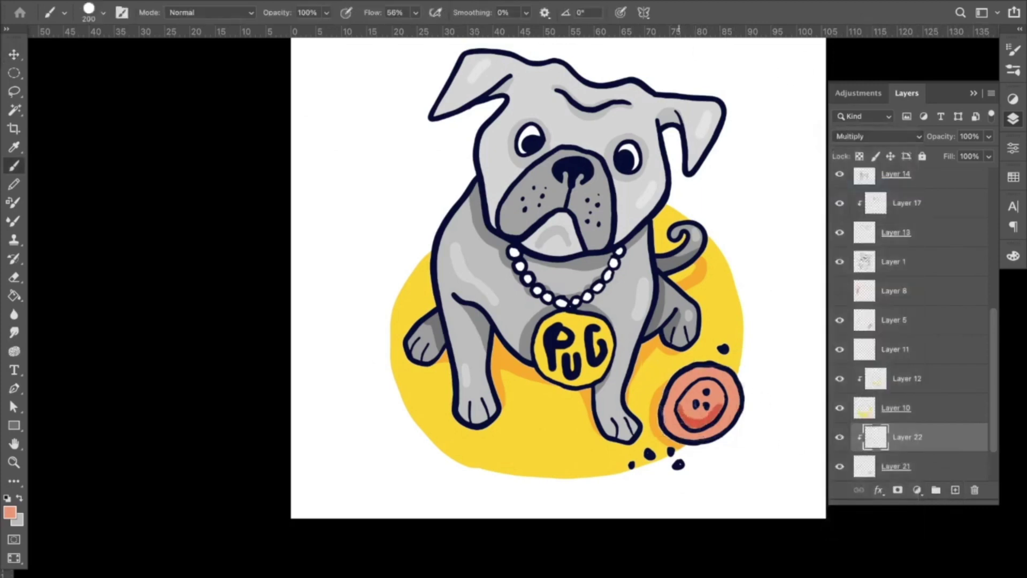
pyautogui.moveTo(716, 405); pyautogui.dragTo(690, 411)
pyautogui.moveTo(723, 400); pyautogui.dragTo(682, 409)
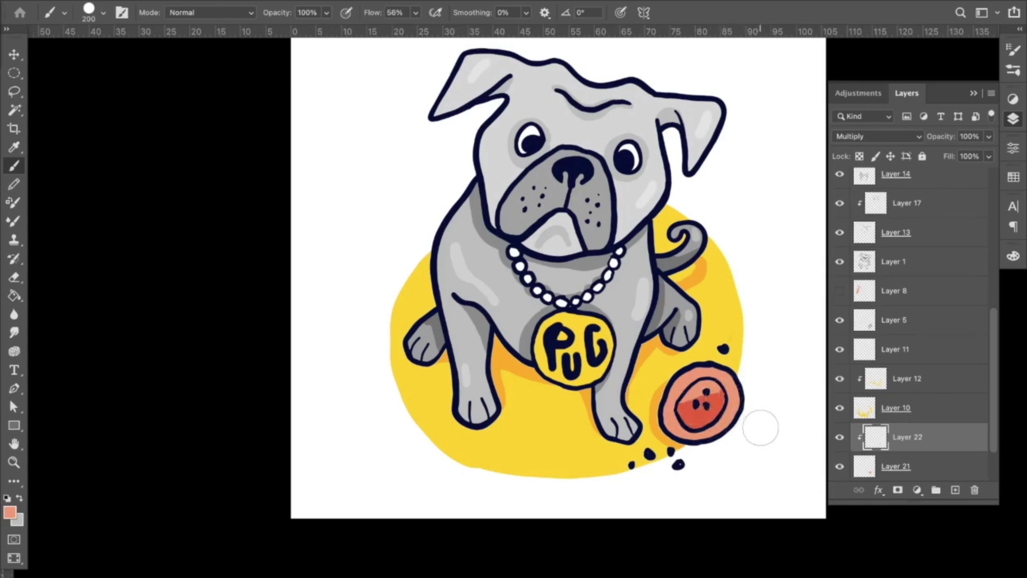
# Step: Lower the opacity of the bowl's Multiply shading layer and leave no layer selected
pyautogui.press('v')
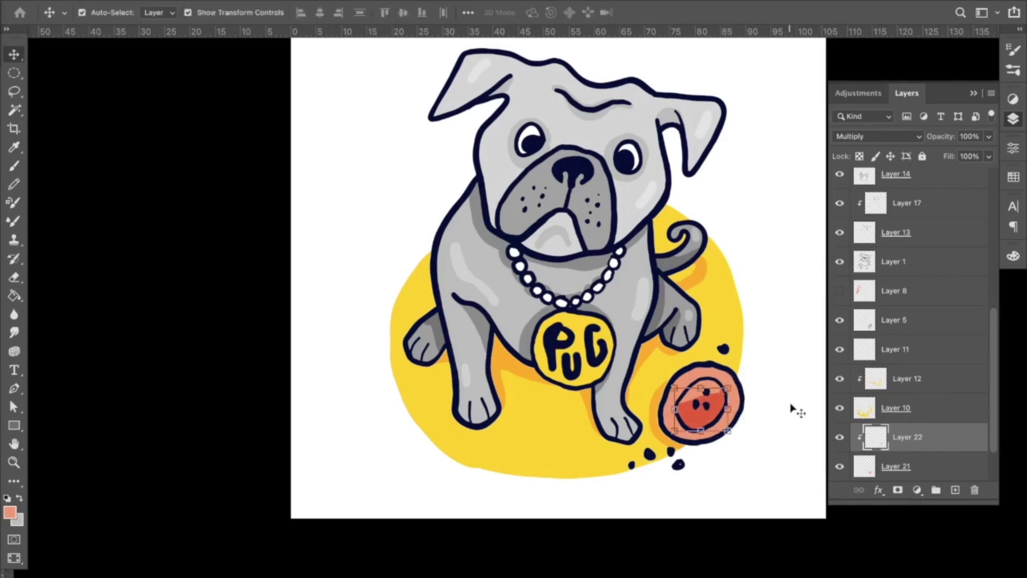
pyautogui.click(990, 136)
pyautogui.moveTo(990, 154); pyautogui.dragTo(956, 156)
pyautogui.click(781, 234)
pyautogui.press('z')
pyautogui.keyDown('alt'); pyautogui.click(611, 330); pyautogui.keyUp('alt')
pyautogui.keyDown('alt'); pyautogui.click(612, 331); pyautogui.keyUp('alt')
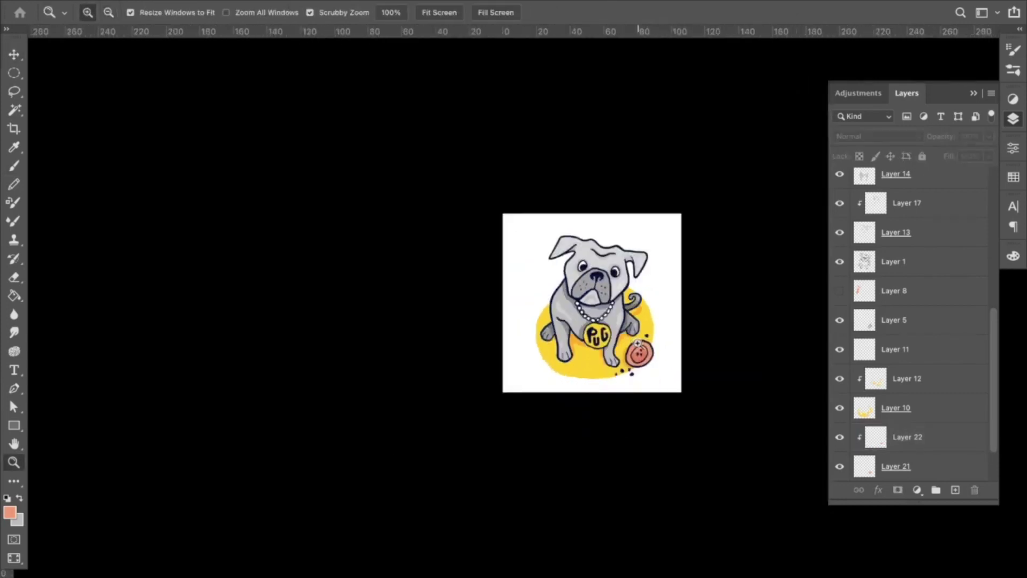
pyautogui.click(637, 343)
pyautogui.click(673, 318)
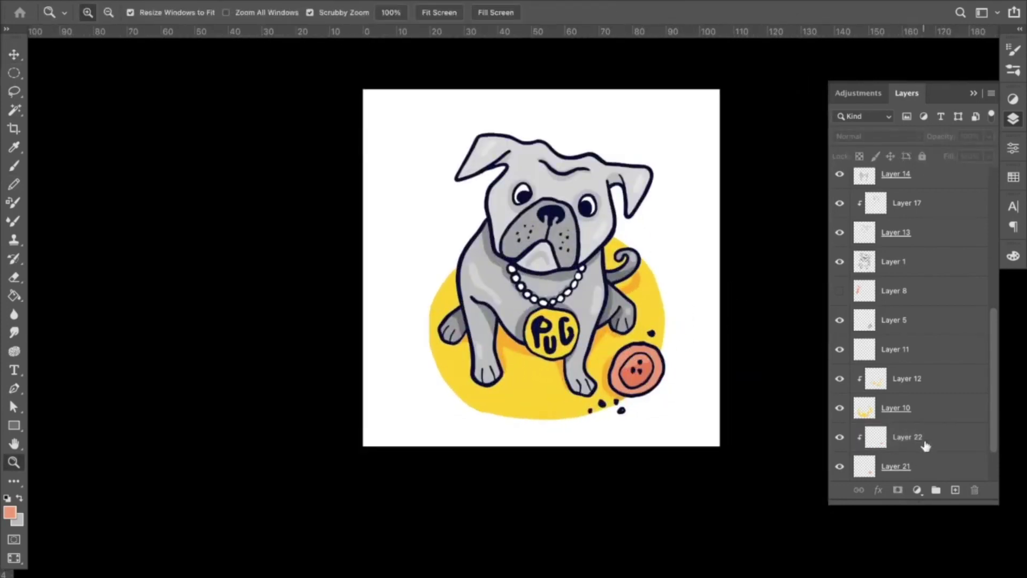
# Step: On a new layer above Layer 22, paint a white highlight along the upper rim of the bowl
pyautogui.click(925, 445)
pyautogui.click(956, 491)
pyautogui.press('b')
pyautogui.click(646, 373)
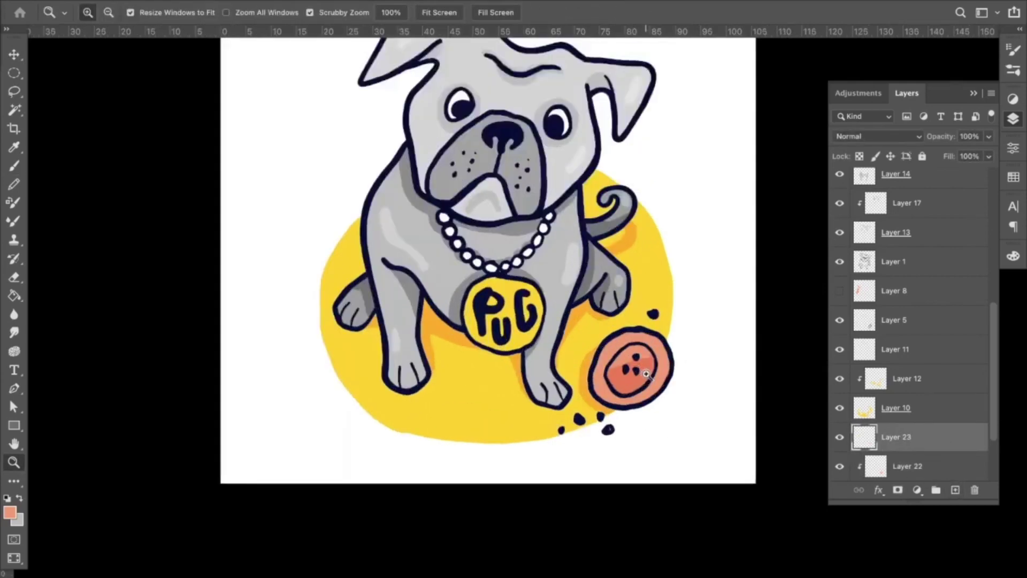
pyautogui.click(646, 373)
pyautogui.press('d')
pyautogui.press('x')
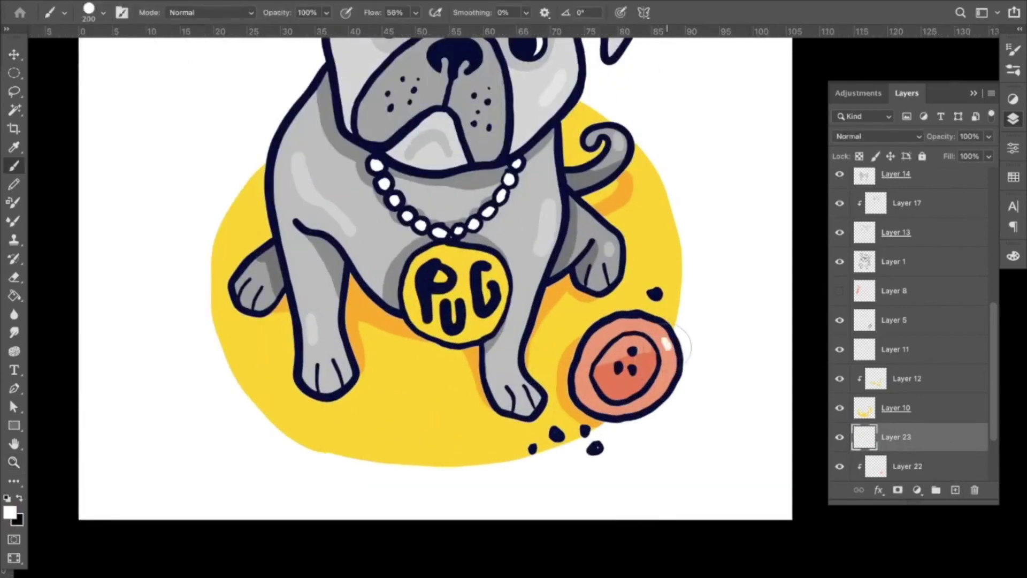
pyautogui.moveTo(676, 343)
pyautogui.mouseDown()
pyautogui.moveTo(673, 375)
pyautogui.moveTo(676, 353)
pyautogui.moveTo(651, 398)
pyautogui.mouseUp()
pyautogui.press('super+z')
pyautogui.moveTo(641, 324)
pyautogui.mouseDown()
pyautogui.moveTo(609, 333)
pyautogui.moveTo(589, 356)
pyautogui.mouseUp()
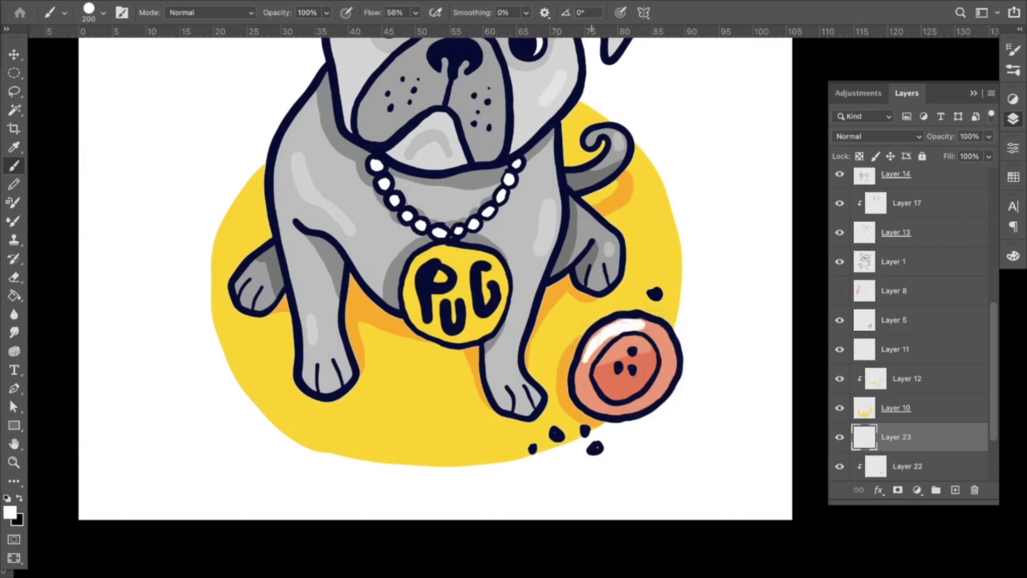
# Step: Lower the opacity of the bowl's highlight layer to 21% and leave no layer selected
pyautogui.moveTo(991, 138); pyautogui.dragTo(951, 156)
pyautogui.press('z')
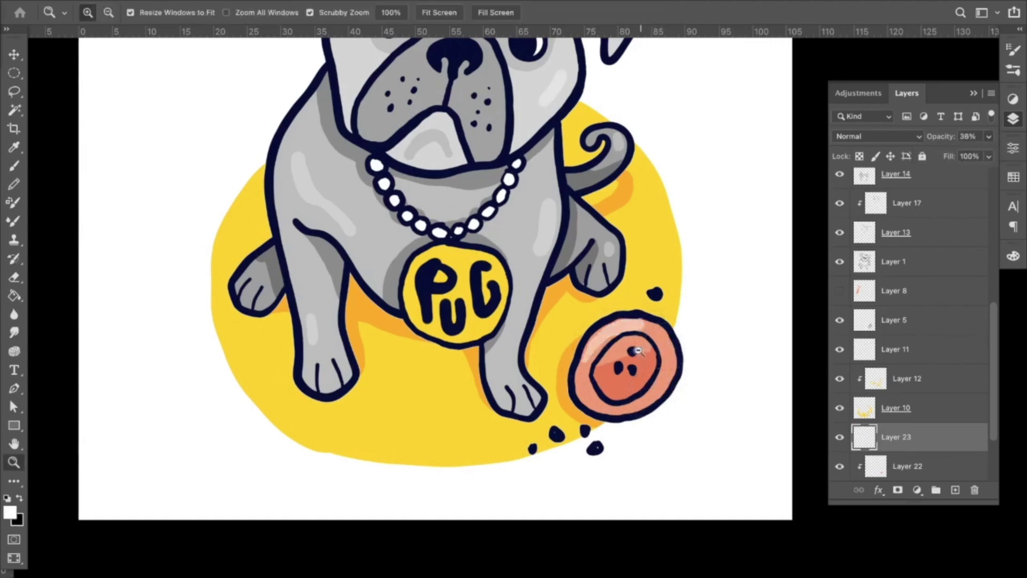
pyautogui.keyDown('alt'); pyautogui.click(637, 356); pyautogui.keyUp('alt')
pyautogui.keyDown('alt'); pyautogui.click(638, 356); pyautogui.keyUp('alt')
pyautogui.press('v')
pyautogui.click(988, 141)
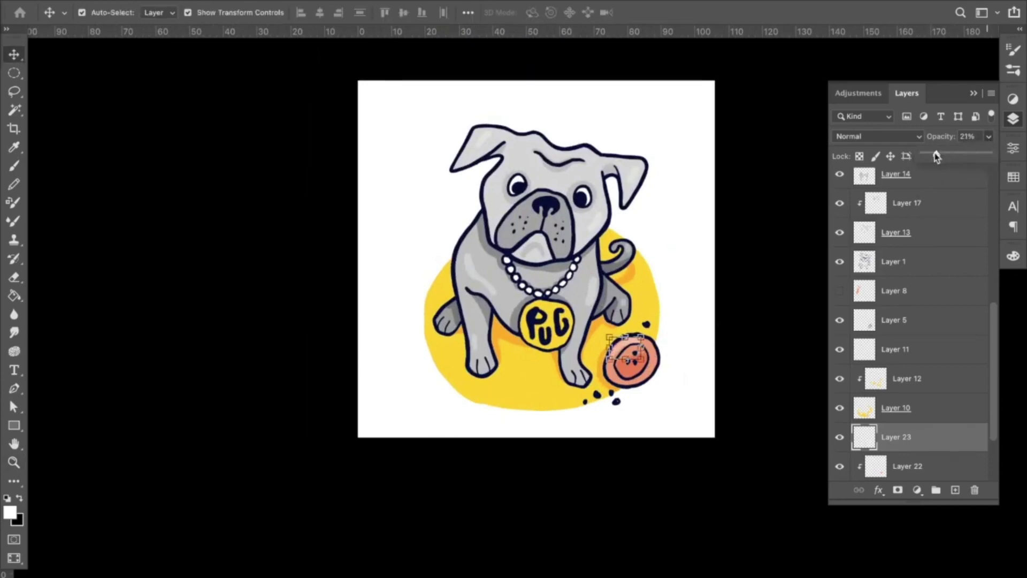
pyautogui.click(780, 245)
# Step: Add a new unclipped layer directly above Layer 14 and sample the outline's navy as the brush colour
pyautogui.press('z')
pyautogui.keyDown('alt'); pyautogui.click(591, 308); pyautogui.keyUp('alt')
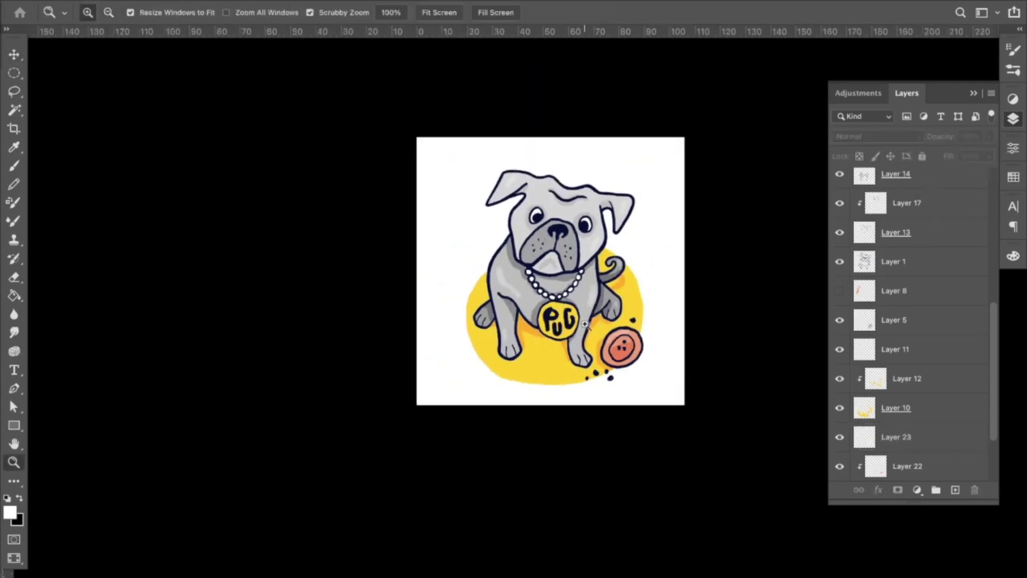
pyautogui.click(584, 326)
pyautogui.press('b')
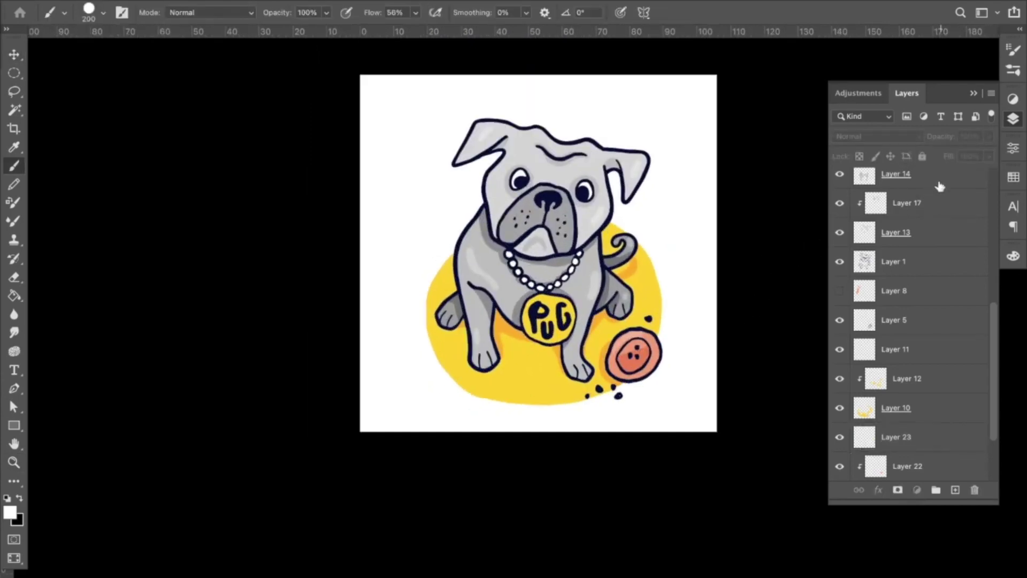
pyautogui.click(955, 490)
pyautogui.press('super+alt+g')
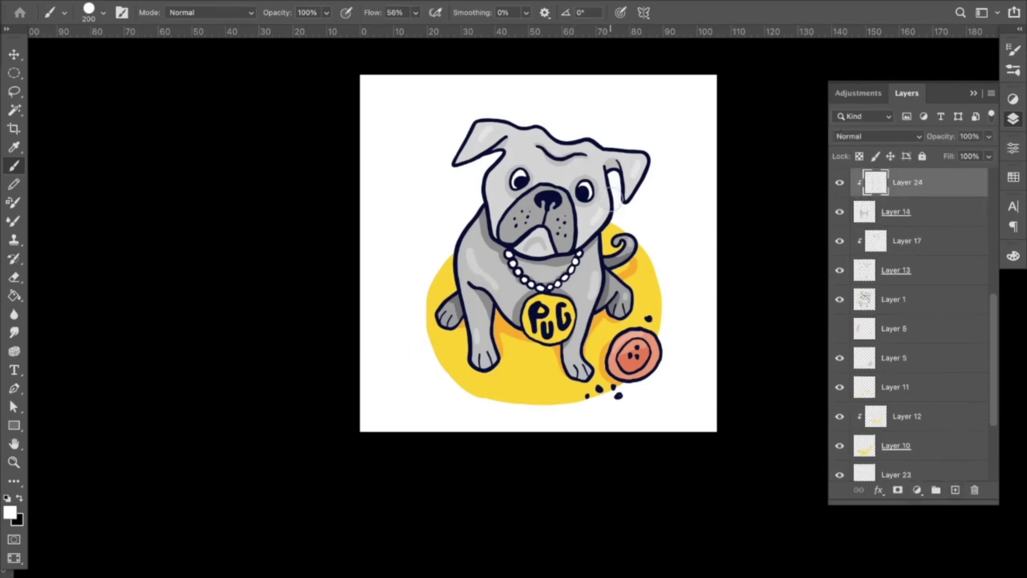
pyautogui.keyDown('alt'); pyautogui.click(617, 203); pyautogui.keyUp('alt')
pyautogui.keyDown('alt'); pyautogui.click(912, 196); pyautogui.keyUp('alt')
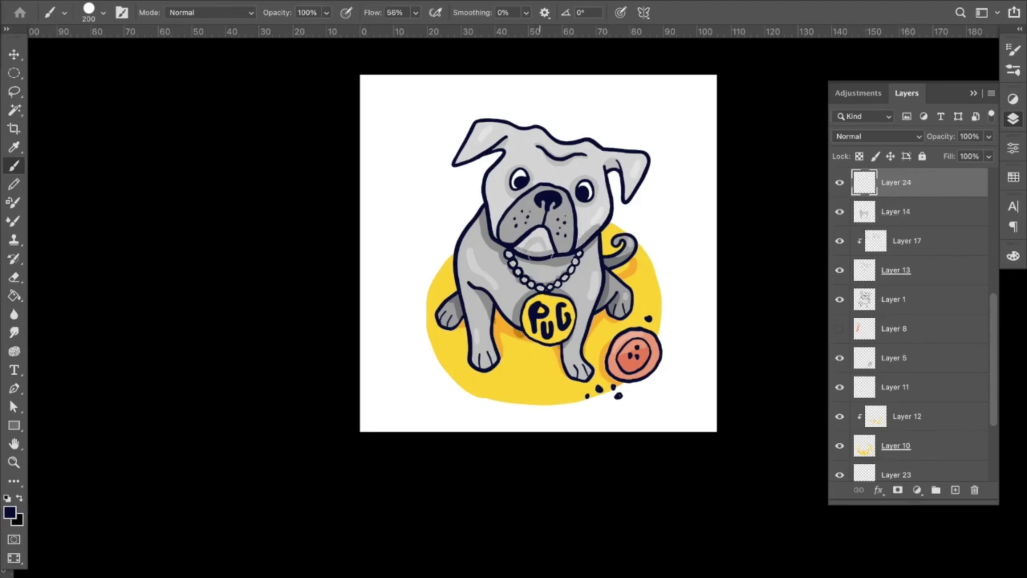
# Step: Clip Layer 24 to Layer 14 and add a new layer above Layer 20, at the top of the stack
pyautogui.keyDown('alt'); pyautogui.click(917, 196); pyautogui.keyUp('alt')
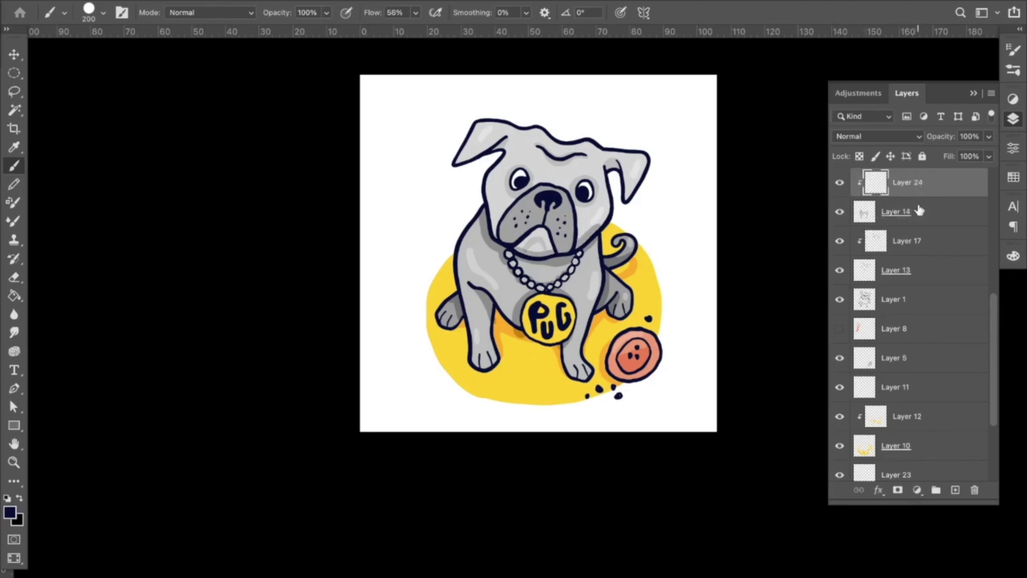
pyautogui.moveTo(995, 316); pyautogui.dragTo(998, 192)
pyautogui.click(950, 192)
pyautogui.click(840, 183)
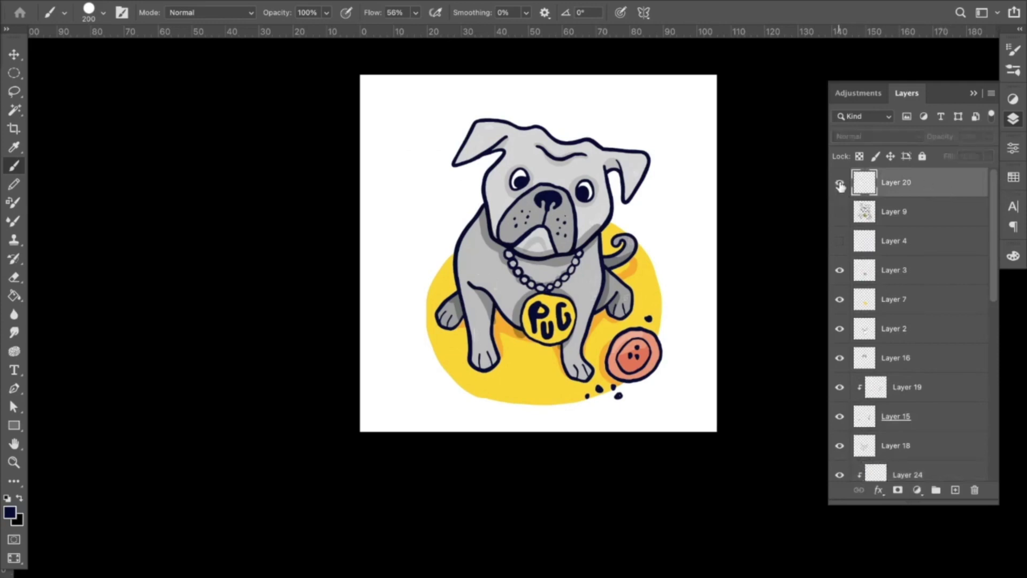
pyautogui.click(841, 184)
pyautogui.click(956, 490)
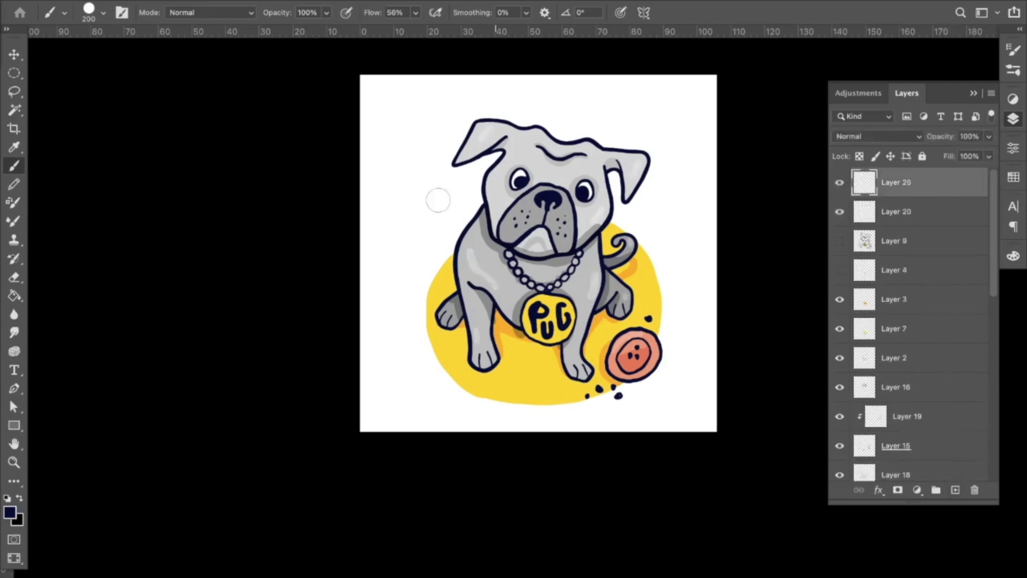
# Step: Paint short navy accent strokes on both sides of the dog's head, two per side
pyautogui.moveTo(434, 188); pyautogui.dragTo(461, 207)
pyautogui.moveTo(663, 197); pyautogui.dragTo(638, 207)
pyautogui.moveTo(671, 214); pyautogui.dragTo(642, 222)
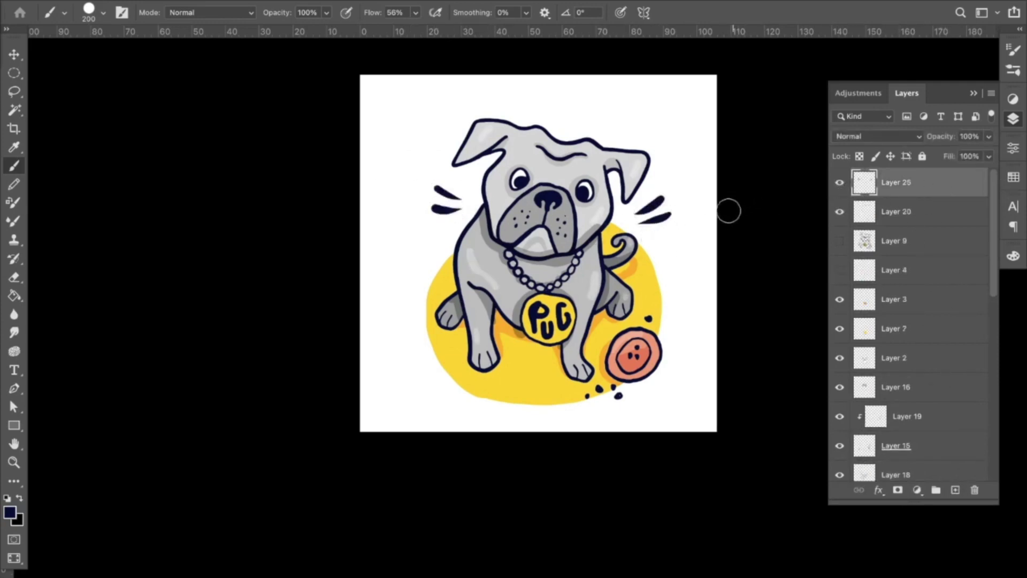
# Step: Paint a navy question mark above the dog's head and leave no layer selected
pyautogui.moveTo(406, 145)
pyautogui.mouseDown()
pyautogui.moveTo(498, 178)
pyautogui.moveTo(505, 209)
pyautogui.mouseUp()
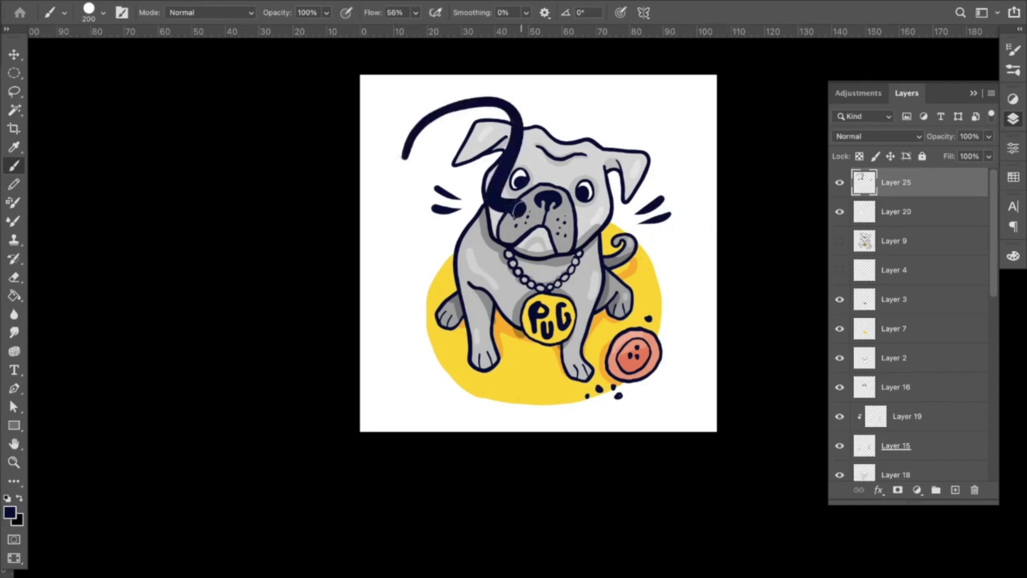
pyautogui.hotkey('ctrl', 'z')
pyautogui.moveTo(568, 89)
pyautogui.mouseDown()
pyautogui.moveTo(594, 113)
pyautogui.moveTo(576, 124)
pyautogui.mouseUp()
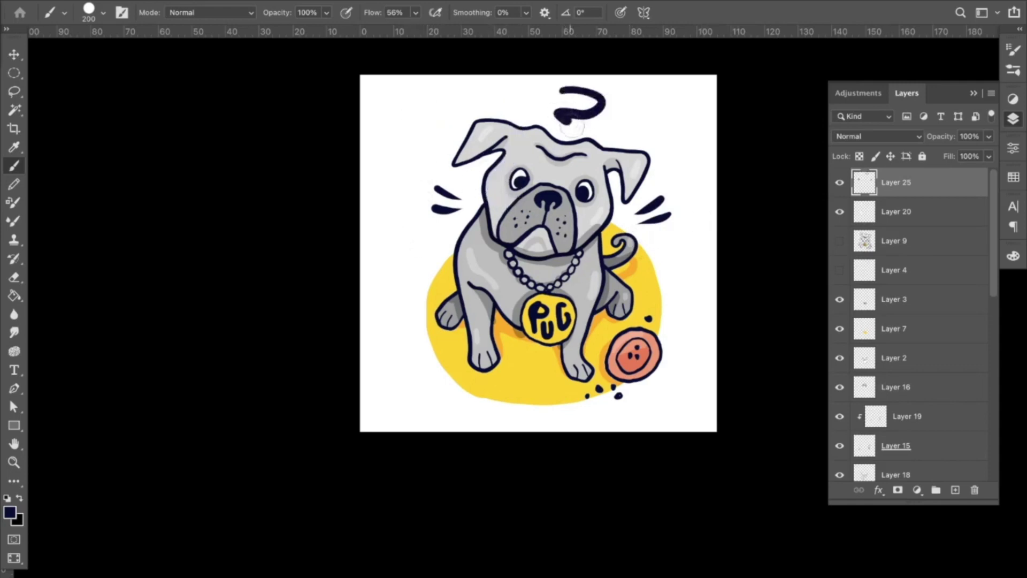
pyautogui.click(573, 135)
pyautogui.hotkey('ctrl', 'z')
pyautogui.hotkey('ctrl', 'z')
pyautogui.moveTo(572, 85)
pyautogui.mouseDown()
pyautogui.moveTo(601, 107)
pyautogui.moveTo(577, 115)
pyautogui.mouseUp()
pyautogui.click(573, 126)
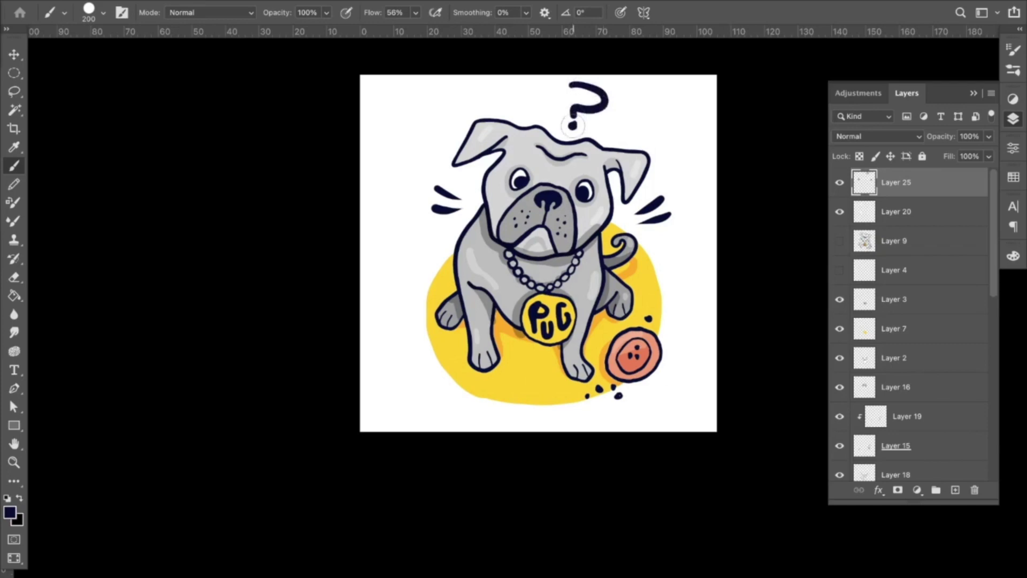
pyautogui.press('v')
pyautogui.click(743, 154)
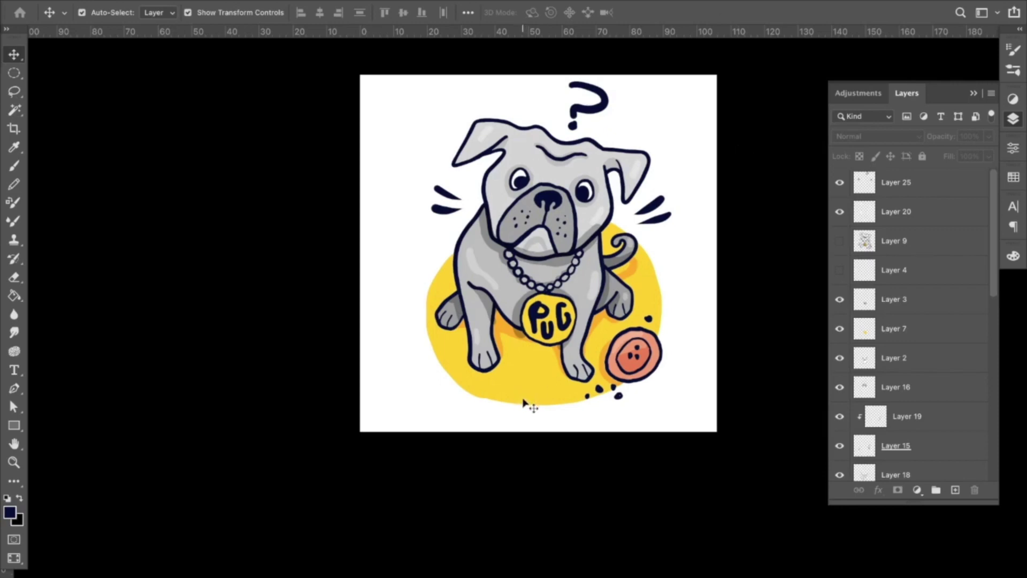
# Step: Delete the question mark from Layer 25 using a marquee selection and leave no layer selected
pyautogui.click(605, 106)
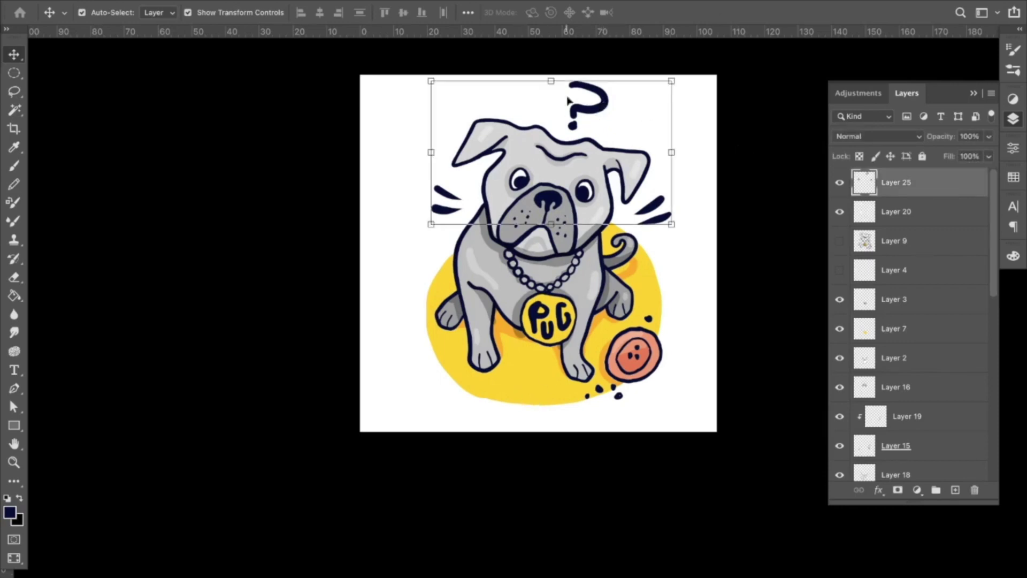
pyautogui.press('m')
pyautogui.moveTo(626, 83); pyautogui.dragTo(541, 146)
pyautogui.moveTo(547, 63); pyautogui.dragTo(620, 141)
pyautogui.press('Delete')
pyautogui.hotkey('ctrl', 'd')
pyautogui.press('v')
pyautogui.click(753, 160)
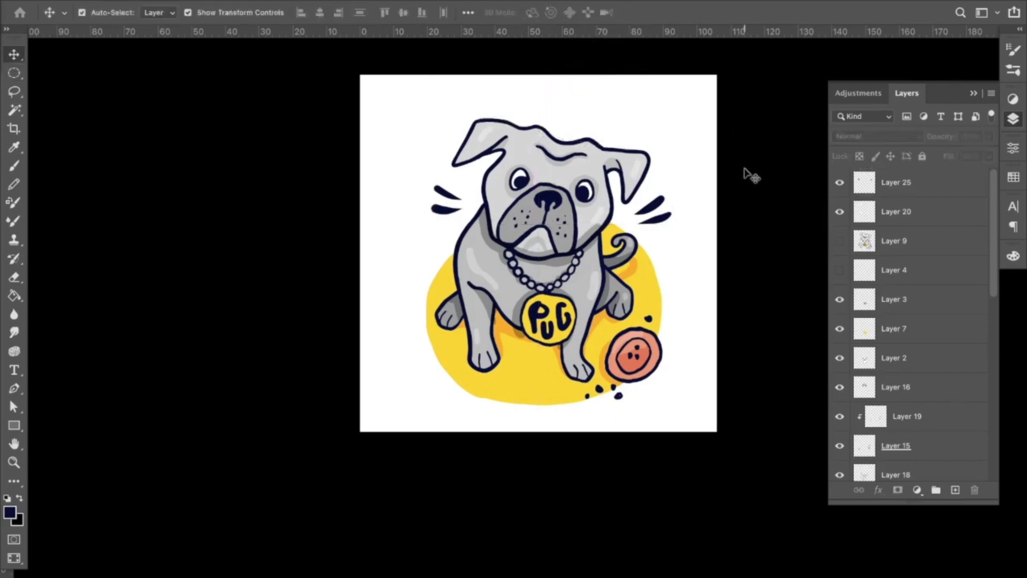
# Step: Undo back past the question mark and the accent strokes beside the tail-side ear, keeping the opposite pair
pyautogui.hotkey('ctrl', 'z')
pyautogui.hotkey('ctrl', 'z')
pyautogui.hotkey('ctrl', 'z')
pyautogui.hotkey('ctrl', 'z')
pyautogui.hotkey('ctrl', 'z')
pyautogui.hotkey('ctrl', 'z')
pyautogui.hotkey('ctrl', 'z')
pyautogui.hotkey('ctrl', 'z')
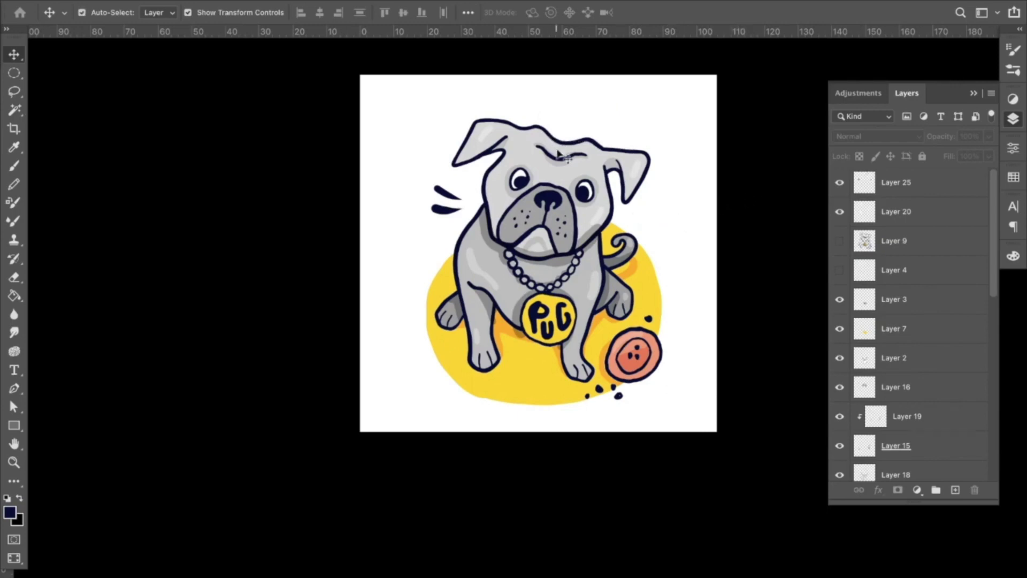
# Step: Try a navy question mark on Layer 25 in the white space above the dog's tail
pyautogui.press('b')
pyautogui.click(917, 179)
pyautogui.moveTo(656, 191); pyautogui.dragTo(653, 228)
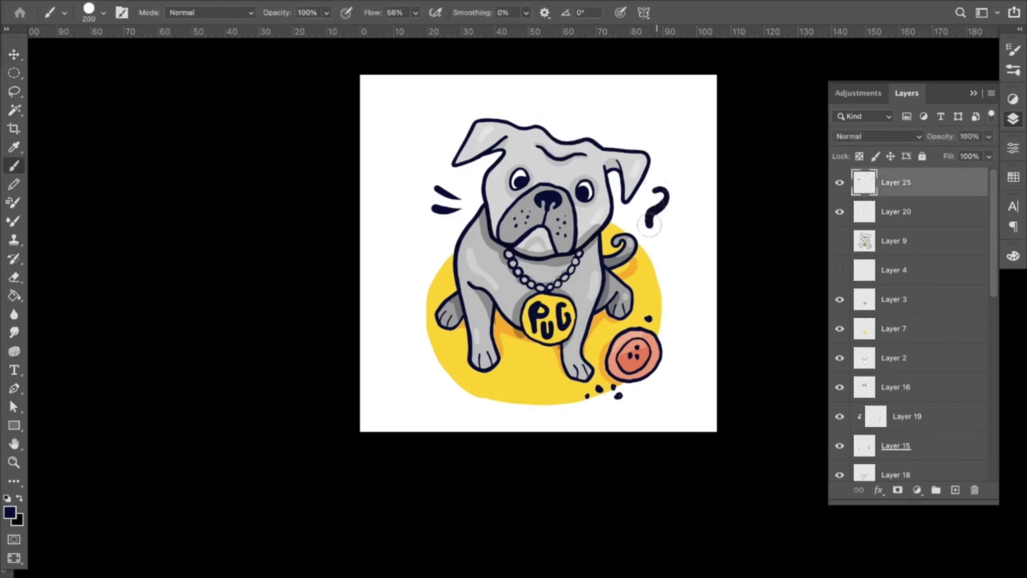
pyautogui.hotkey('ctrl', 'z')
pyautogui.moveTo(658, 192); pyautogui.dragTo(652, 237)
pyautogui.click(655, 252)
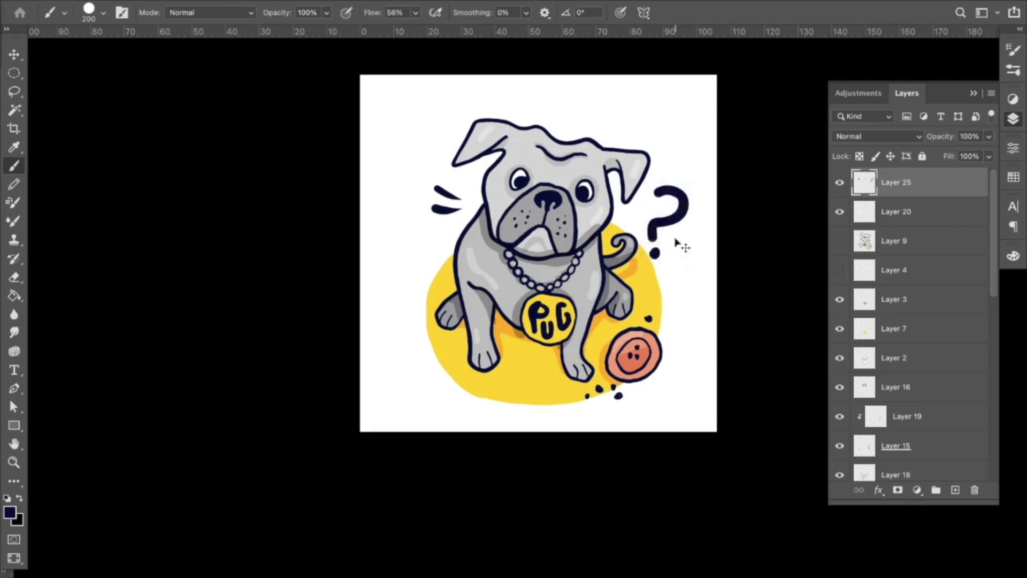
pyautogui.hotkey('ctrl', 'z')
pyautogui.hotkey('ctrl', 'z')
# Step: Paint two slanted navy exclamation marks above the dog's tail on Layer 25 and leave no layer selected
pyautogui.click(642, 219)
pyautogui.moveTo(677, 175)
pyautogui.mouseDown()
pyautogui.moveTo(649, 208)
pyautogui.moveTo(663, 222)
pyautogui.mouseUp()
pyautogui.click(652, 231)
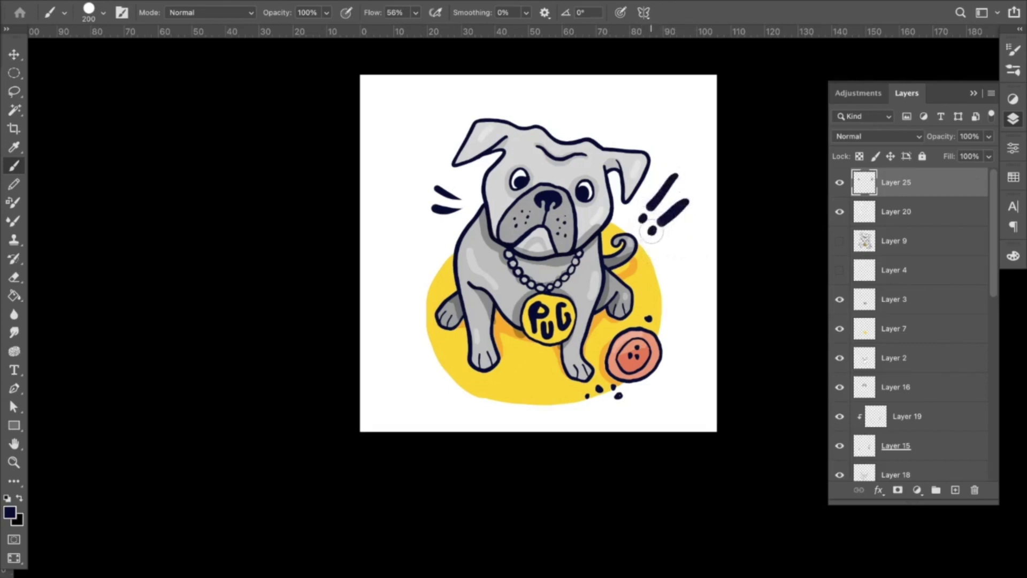
pyautogui.press('v')
pyautogui.click(755, 184)
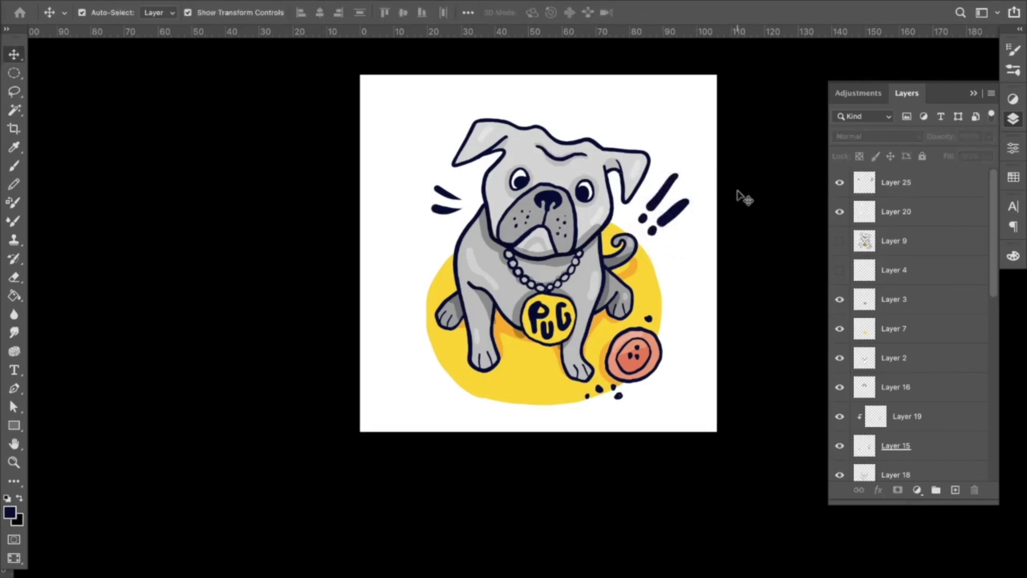
# Step: Add a third, flatter navy exclamation mark below the other two on Layer 25 and leave no layer selected
pyautogui.press('b')
pyautogui.click(910, 188)
pyautogui.moveTo(691, 235); pyautogui.dragTo(666, 245)
pyautogui.click(653, 247)
pyautogui.hotkey('ctrl', 'z')
pyautogui.hotkey('ctrl', 'z')
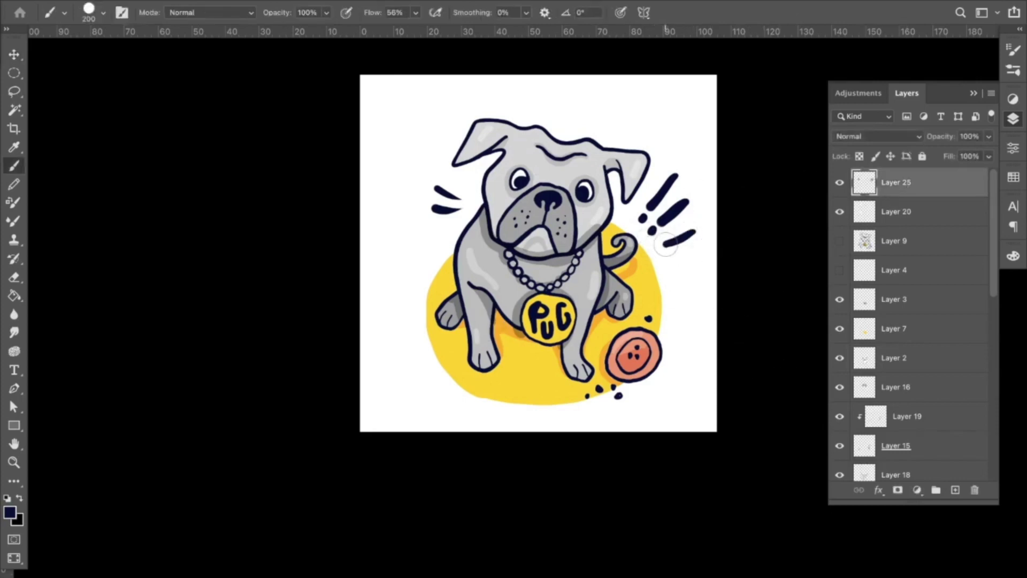
pyautogui.press('v')
pyautogui.click(763, 226)
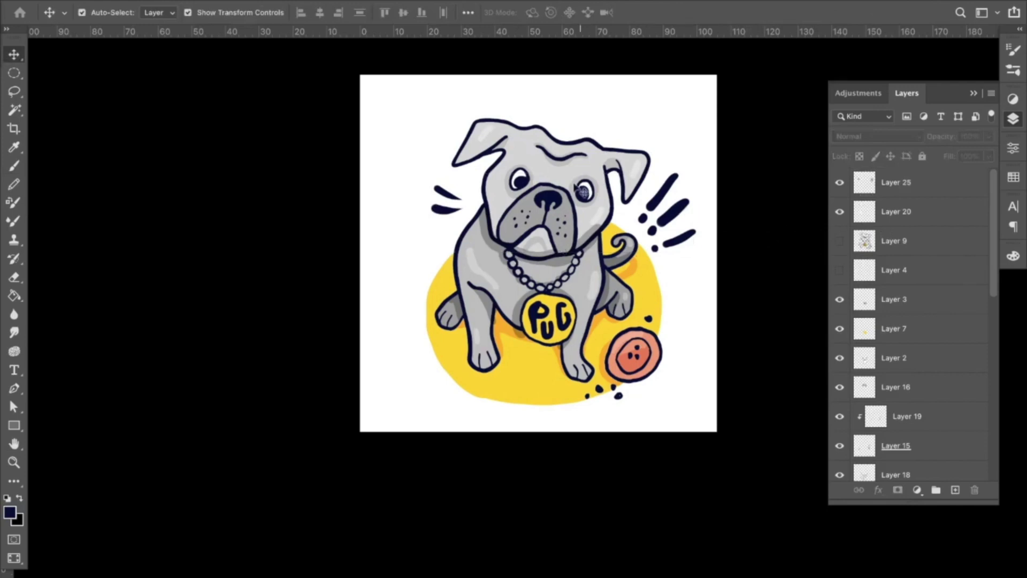
# Step: Select the whole illustration and shift it slightly left on the canvas, leaving no layer selected
pyautogui.moveTo(393, 99); pyautogui.dragTo(673, 416)
pyautogui.moveTo(634, 289); pyautogui.dragTo(618, 289)
pyautogui.click(769, 248)
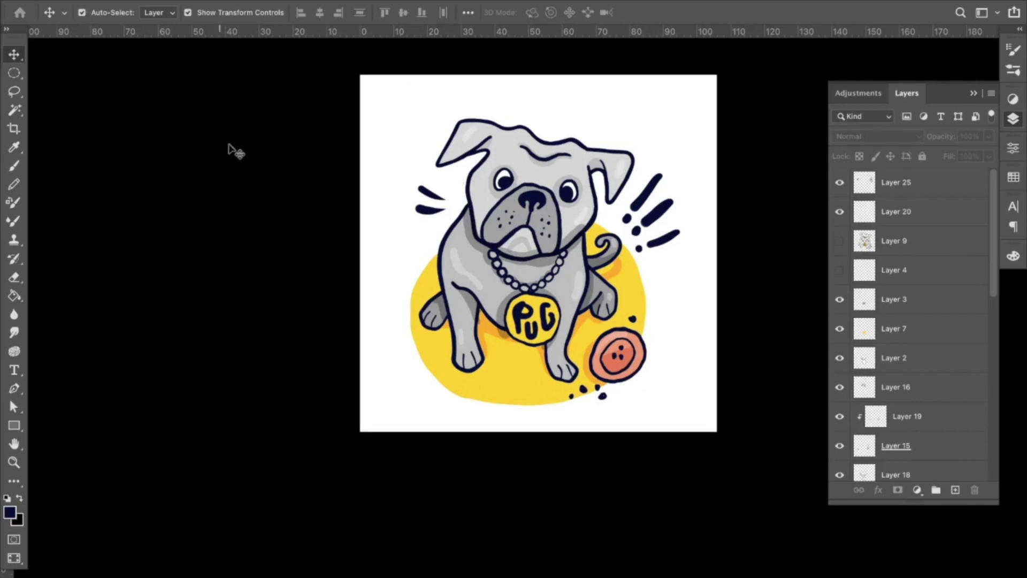
# Step: Return to the standard screen mode and bring the lowest layers of the stack into view
pyautogui.press('f')
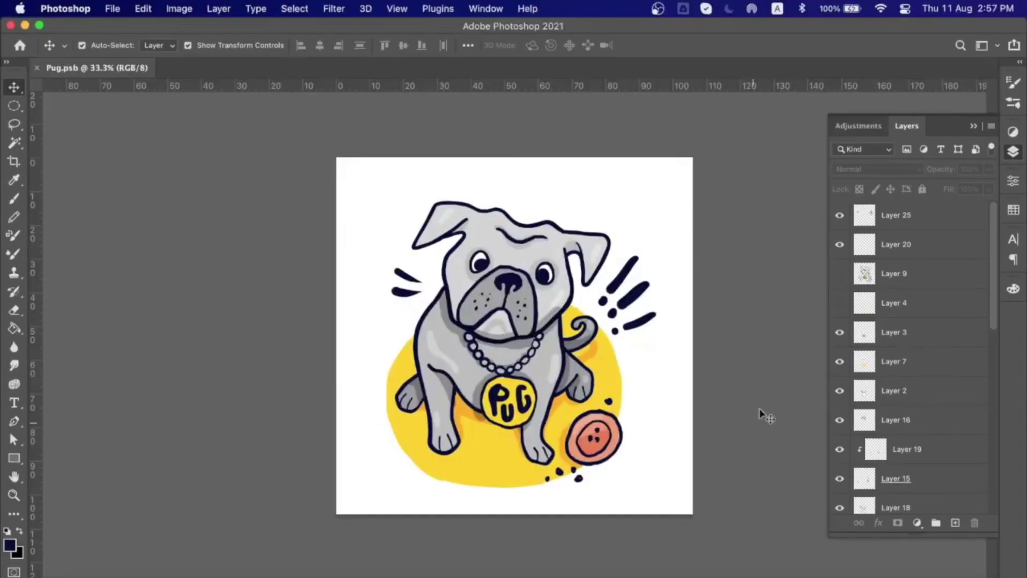
pyautogui.moveTo(994, 288); pyautogui.dragTo(981, 479)
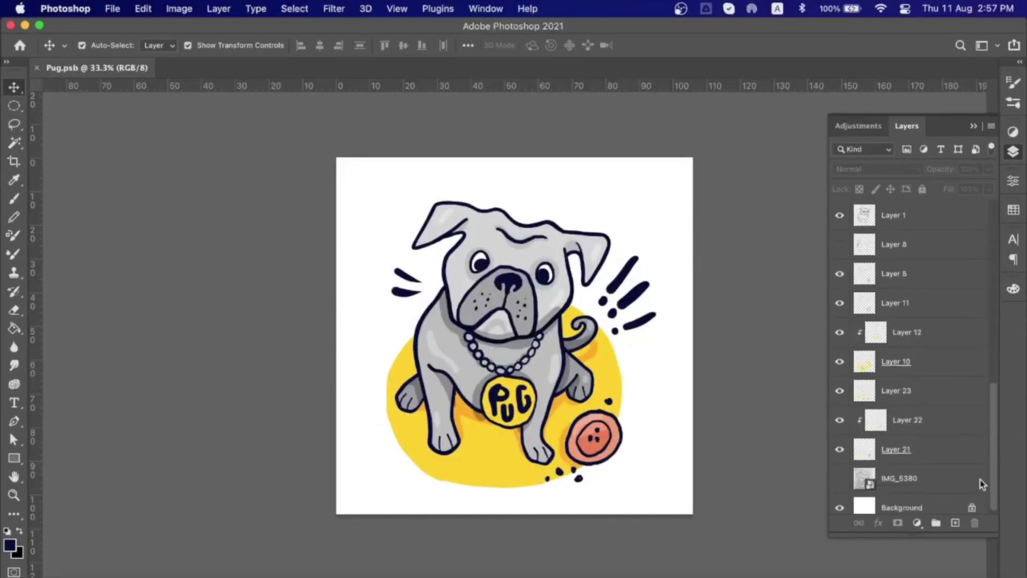